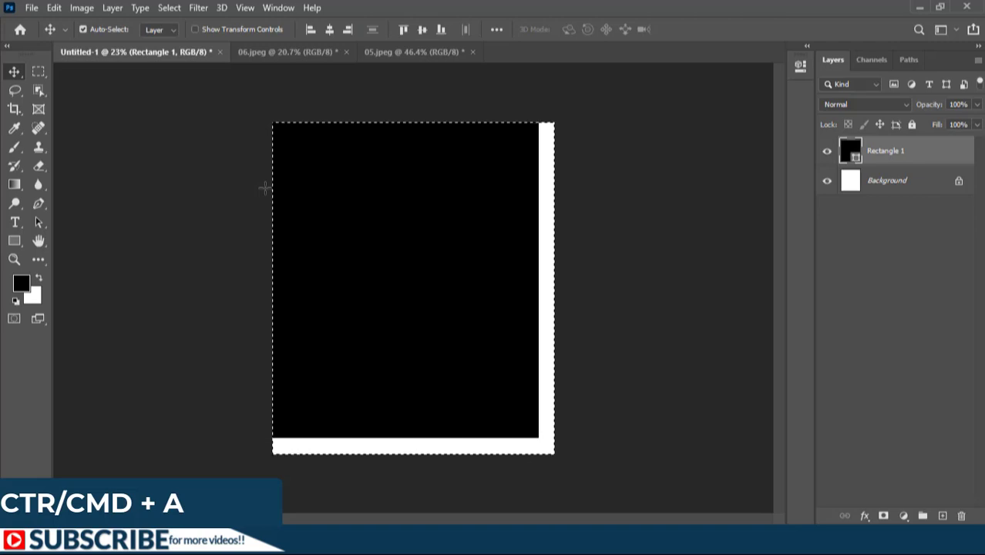
Center the black rectangle on the canvas horizontally and vertically, then clear the selection
{"action": "left_click", "coordinate": [330, 30]}
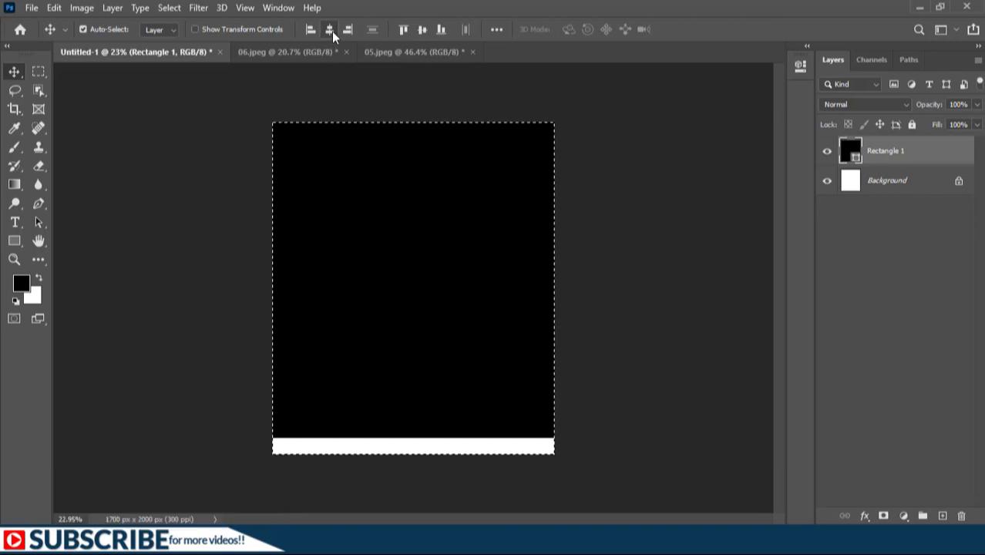
{"action": "left_click", "coordinate": [422, 29]}
{"action": "key", "text": "ctrl+d"}
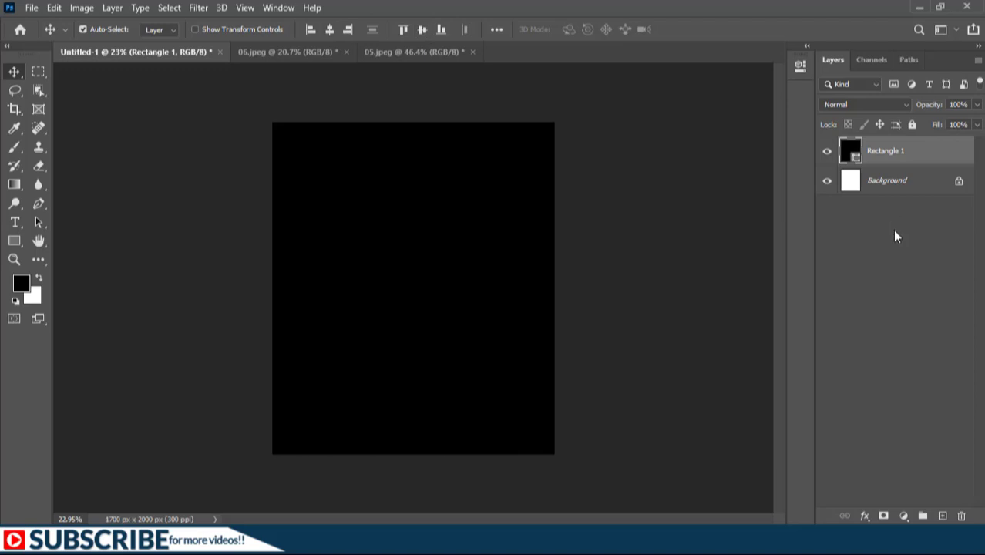
Subtract an ellipse about 1940 × 1683 px from the rectangle's top using the Ellipse tool
{"action": "left_click", "coordinate": [893, 230]}
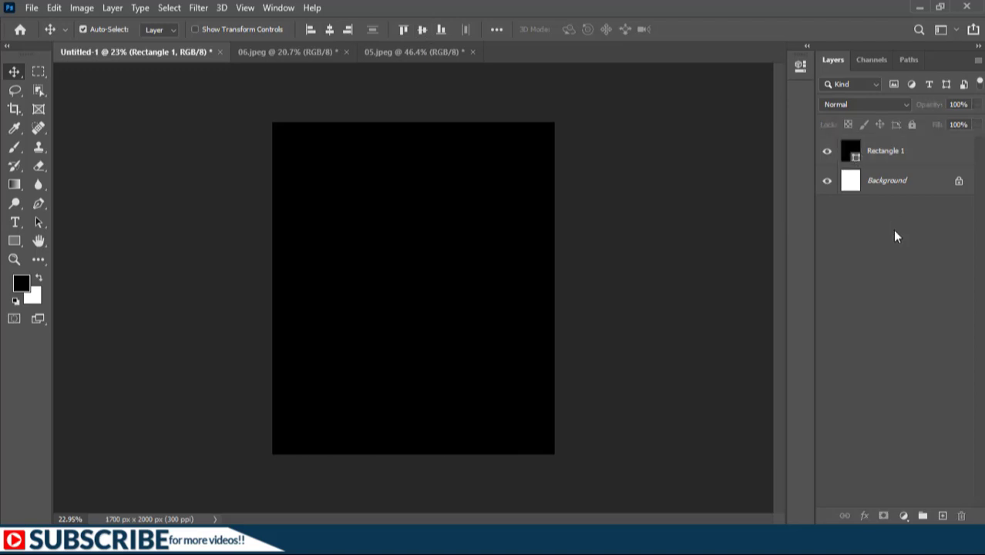
{"action": "left_click", "coordinate": [13, 242]}
{"action": "right_click", "coordinate": [13, 244]}
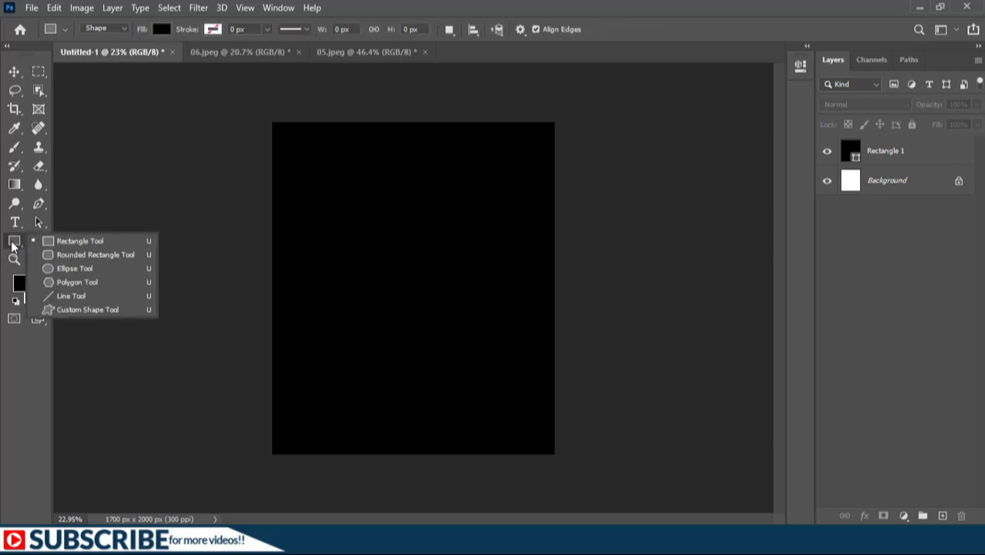
{"action": "left_click", "coordinate": [60, 266]}
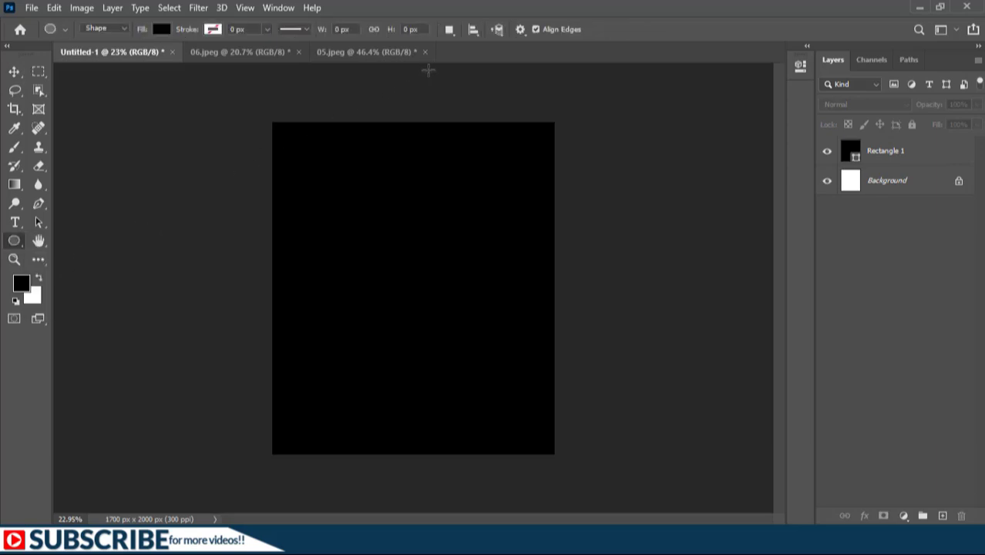
{"action": "left_click", "coordinate": [448, 30]}
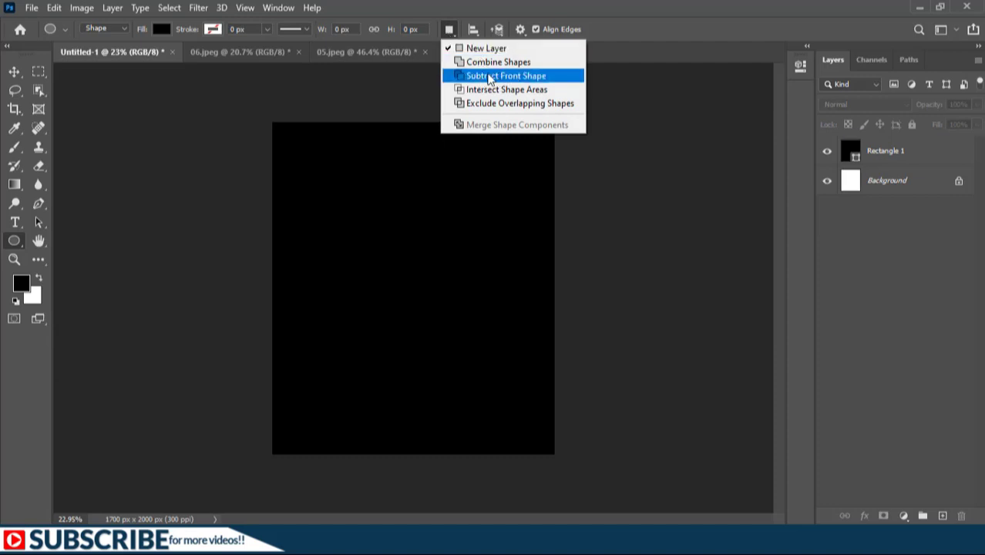
{"action": "left_click", "coordinate": [488, 77]}
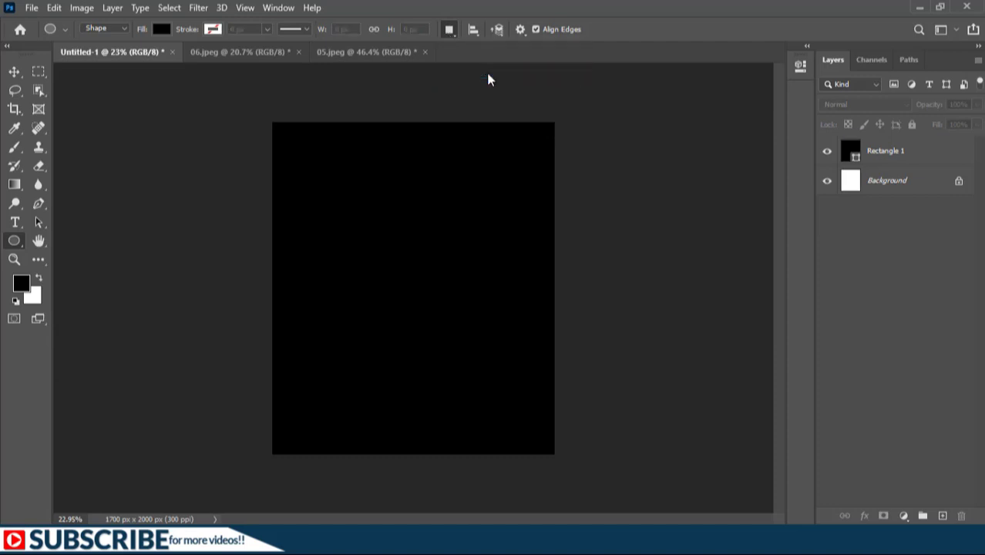
{"action": "left_click", "coordinate": [886, 152]}
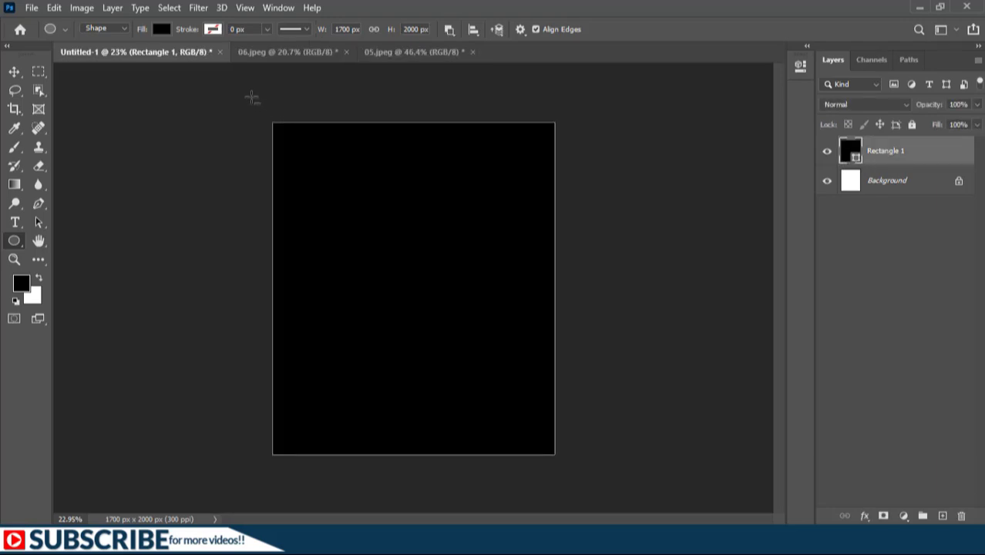
{"action": "left_click_drag", "start_coordinate": [251, 97], "coordinate": [574, 277]}
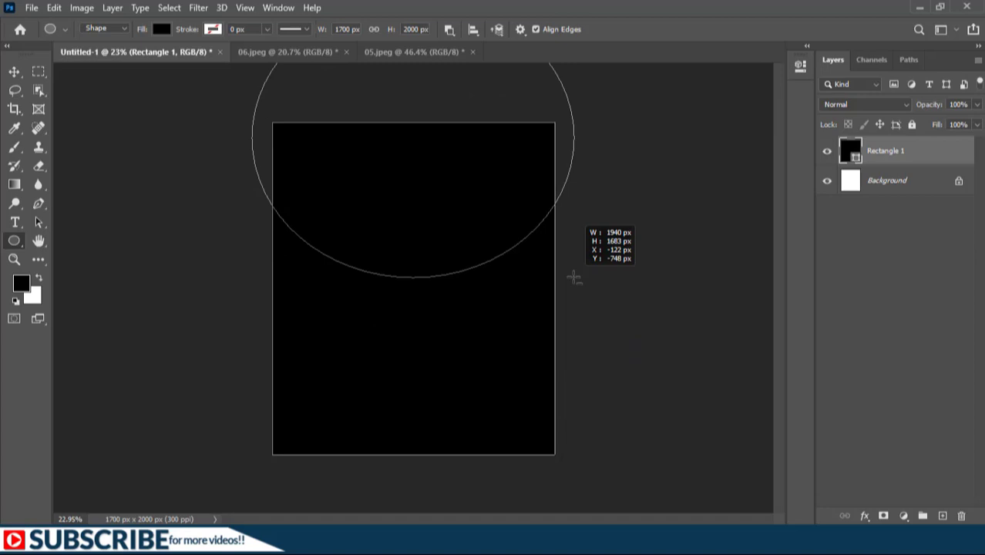
{"action": "left_click_drag", "start_coordinate": [574, 278], "coordinate": [572, 277]}
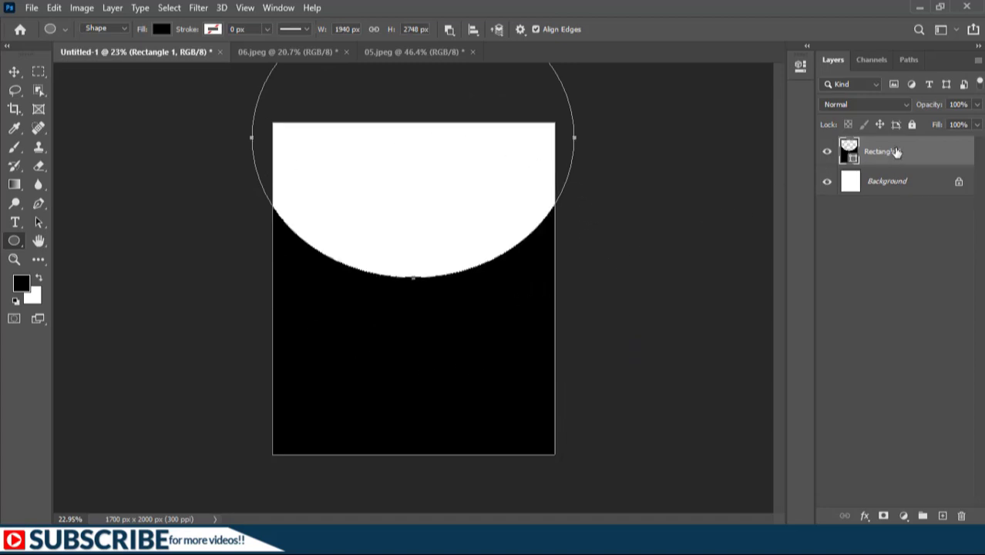
{"action": "left_click", "coordinate": [34, 222]}
{"action": "left_click", "coordinate": [33, 222]}
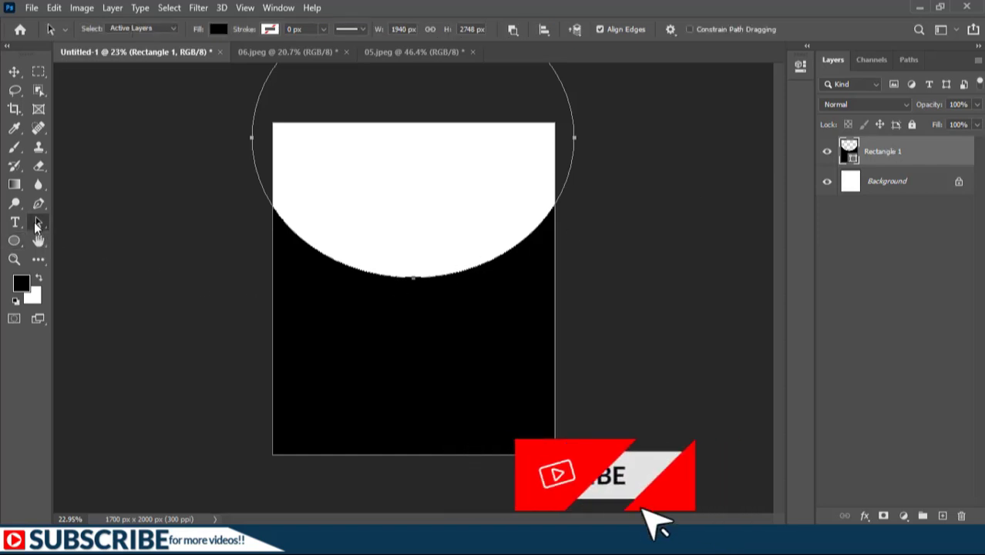
{"action": "left_click", "coordinate": [319, 202]}
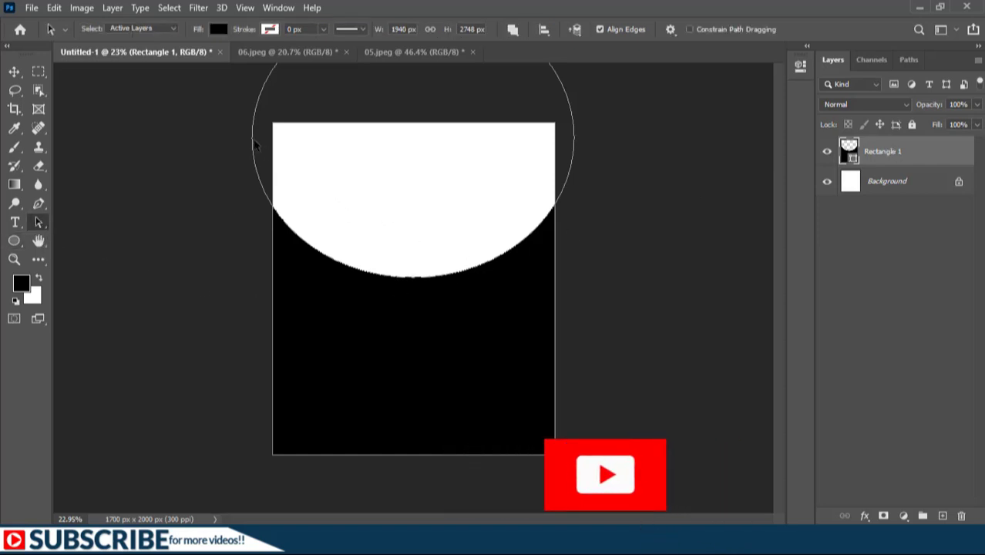
{"action": "left_click_drag", "start_coordinate": [270, 131], "coordinate": [290, 109]}
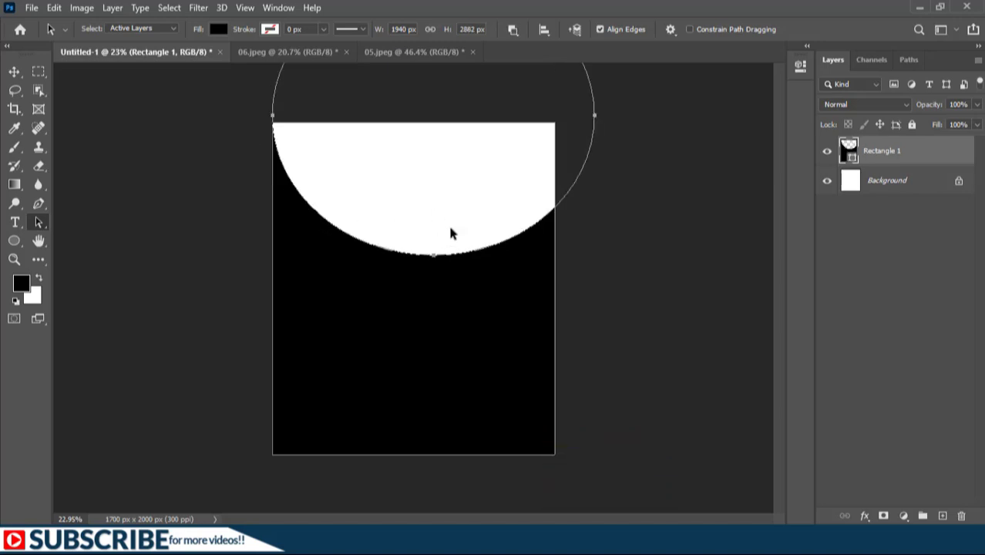
{"action": "key", "text": "ctrl+z"}
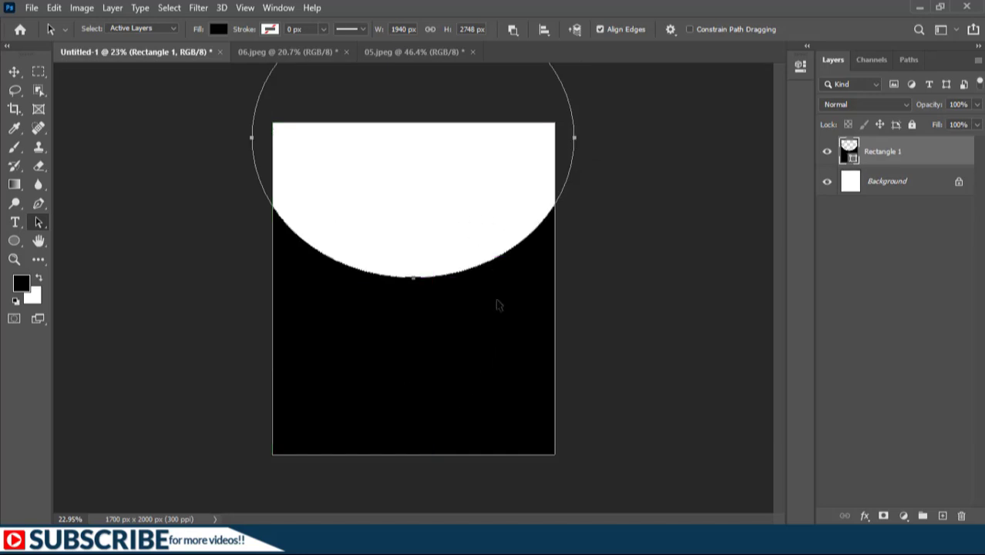
Merge the rectangle's shape components with the Path Selection tool
{"action": "left_click", "coordinate": [511, 32]}
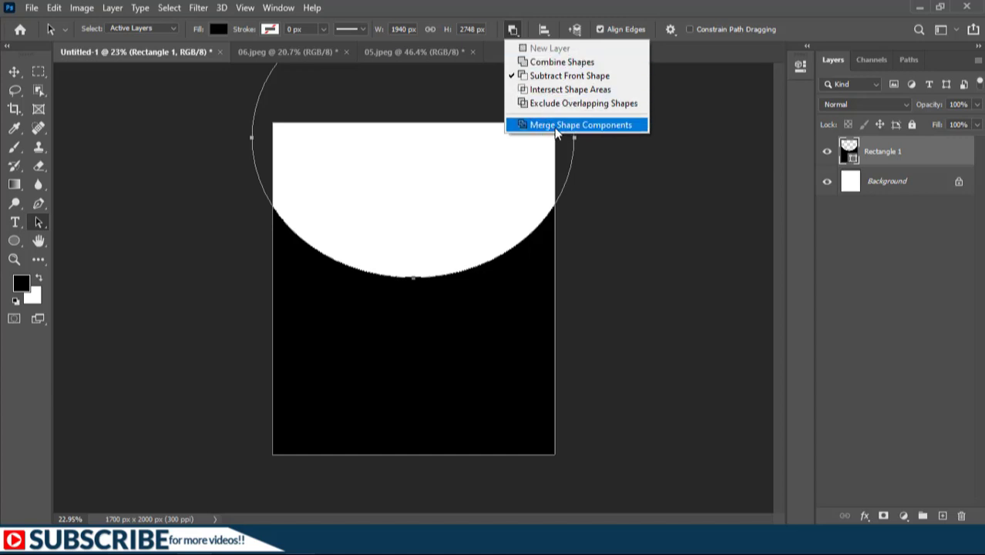
{"action": "left_click", "coordinate": [556, 125]}
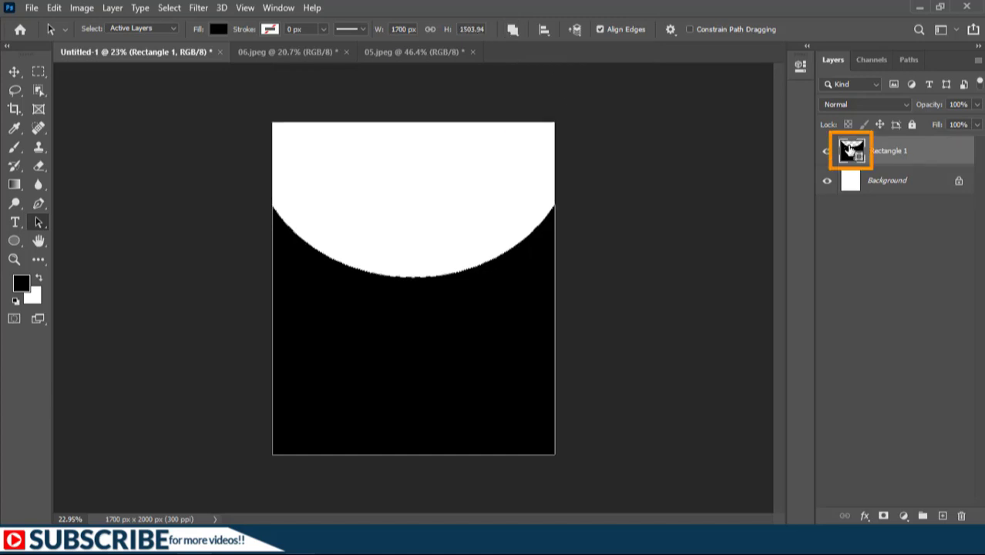
Change the rectangle layer's fill colour to a very dark navy, hex 000207
{"action": "double_click", "coordinate": [848, 147]}
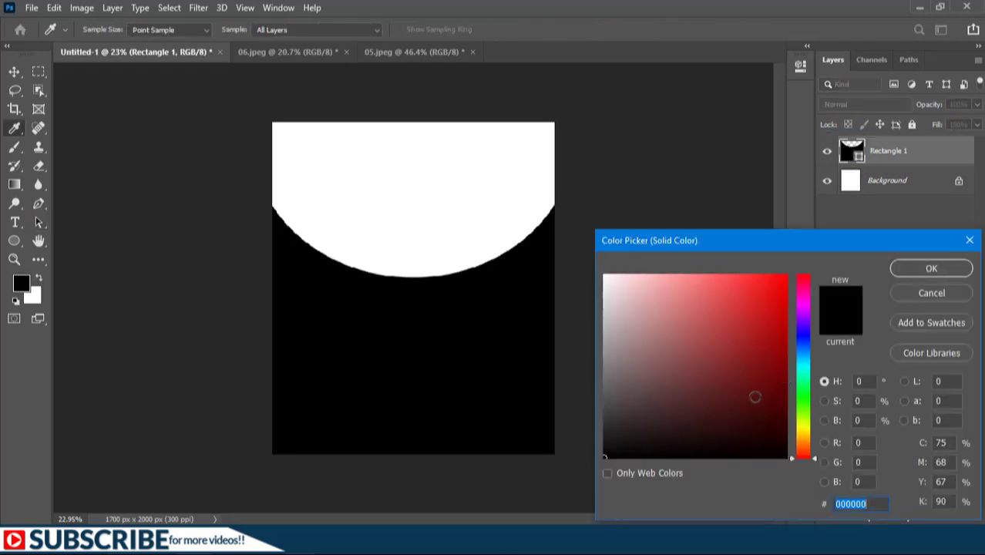
{"action": "left_click", "coordinate": [802, 342]}
{"action": "left_click", "coordinate": [776, 448]}
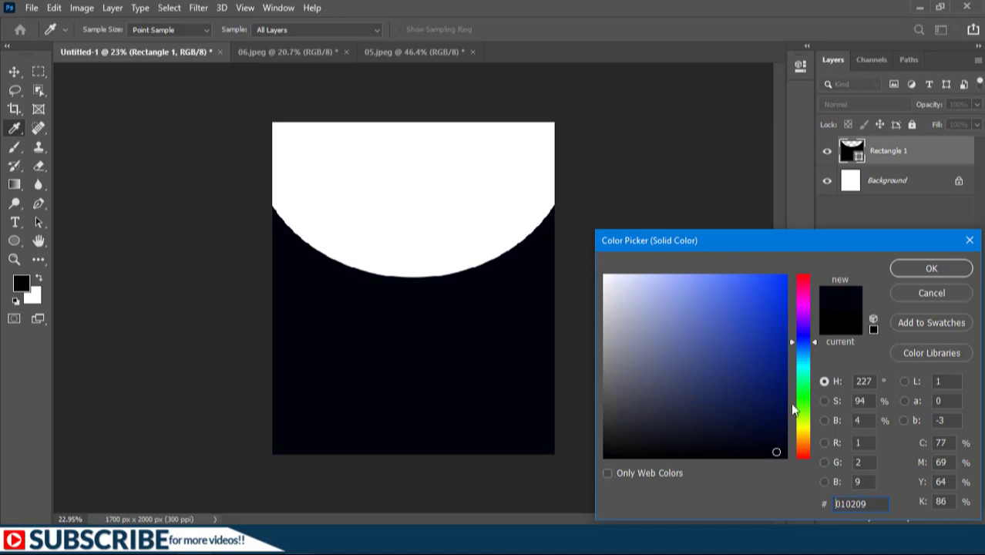
{"action": "left_click", "coordinate": [782, 453]}
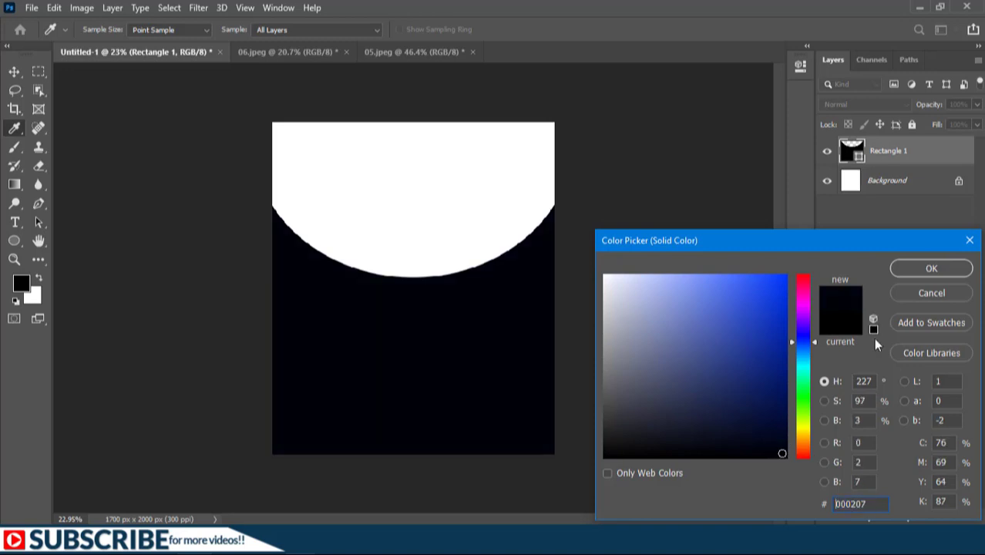
{"action": "left_click", "coordinate": [931, 268]}
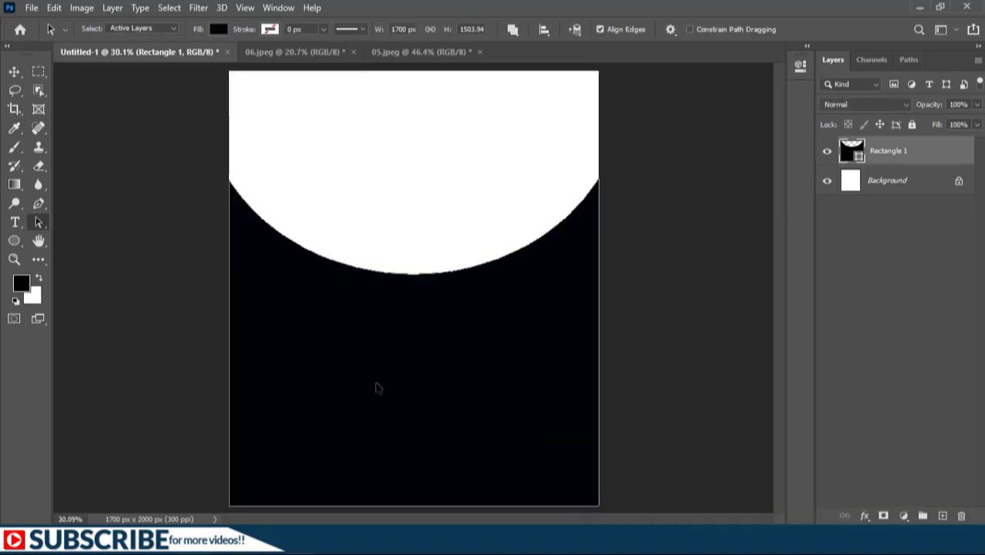
Delete the Background layer and fully lock the Rectangle 1 layer
{"action": "left_click", "coordinate": [958, 181]}
{"action": "key", "text": "Delete"}
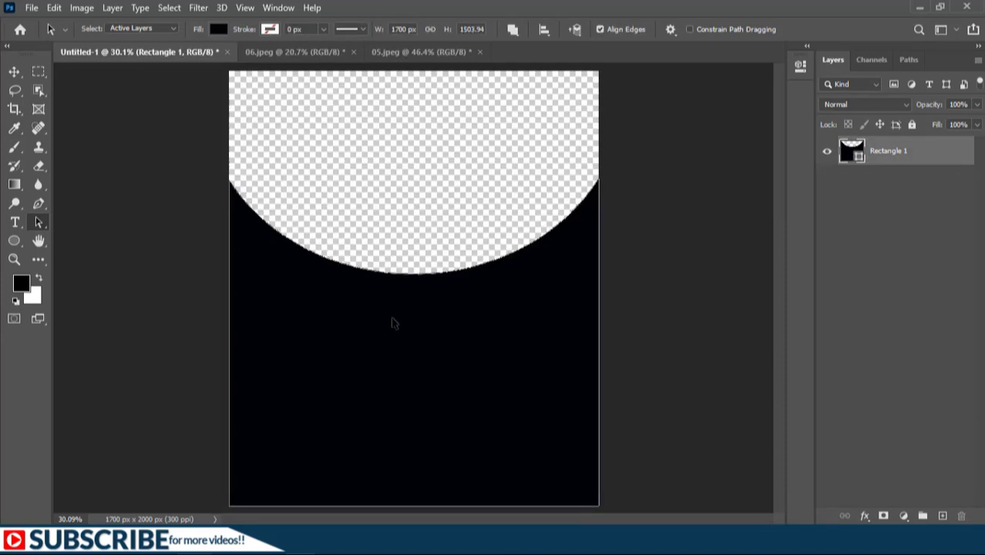
{"action": "left_click", "coordinate": [913, 126]}
Create a new empty layer and set the Pen tool to Shape mode, checking its path options
{"action": "key", "text": "u"}
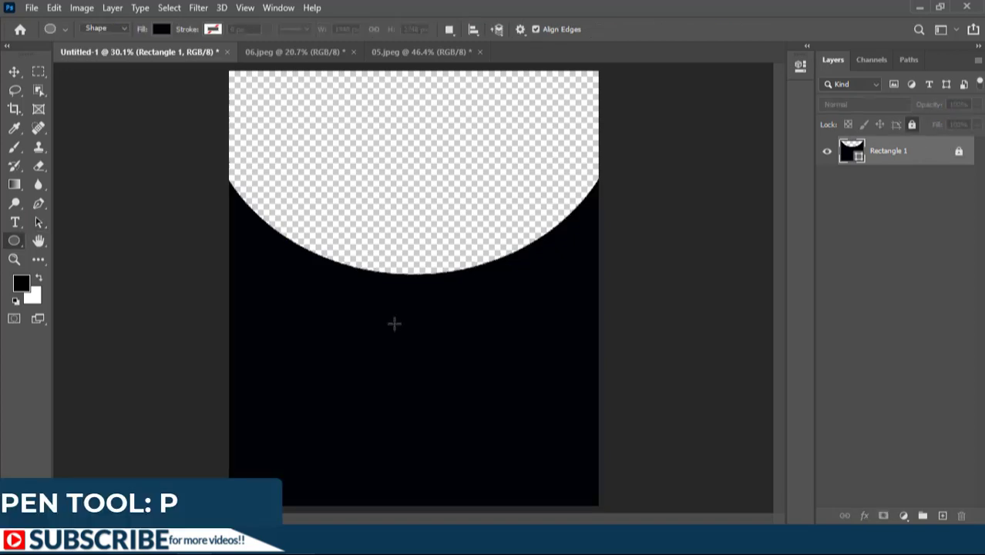
{"action": "key", "text": "p"}
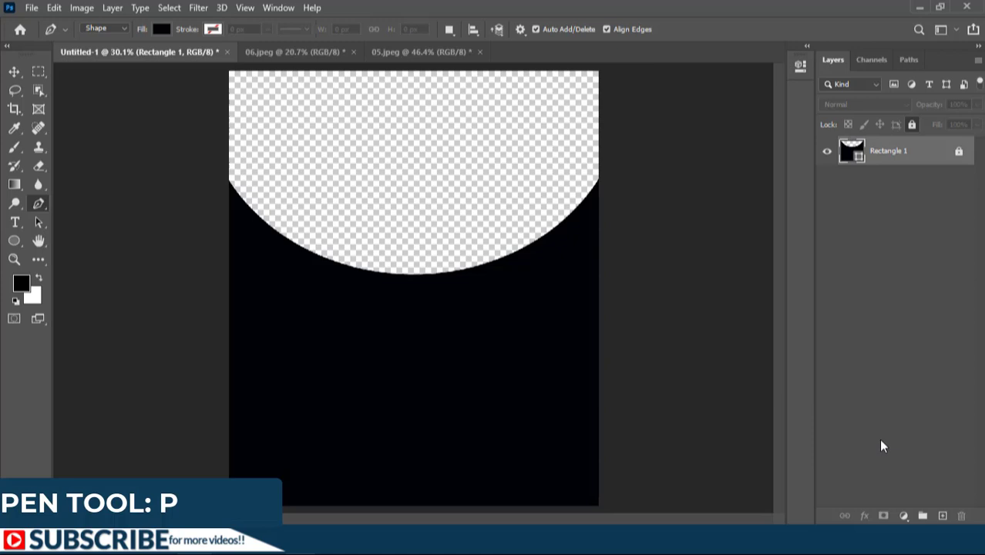
{"action": "left_click", "coordinate": [942, 517]}
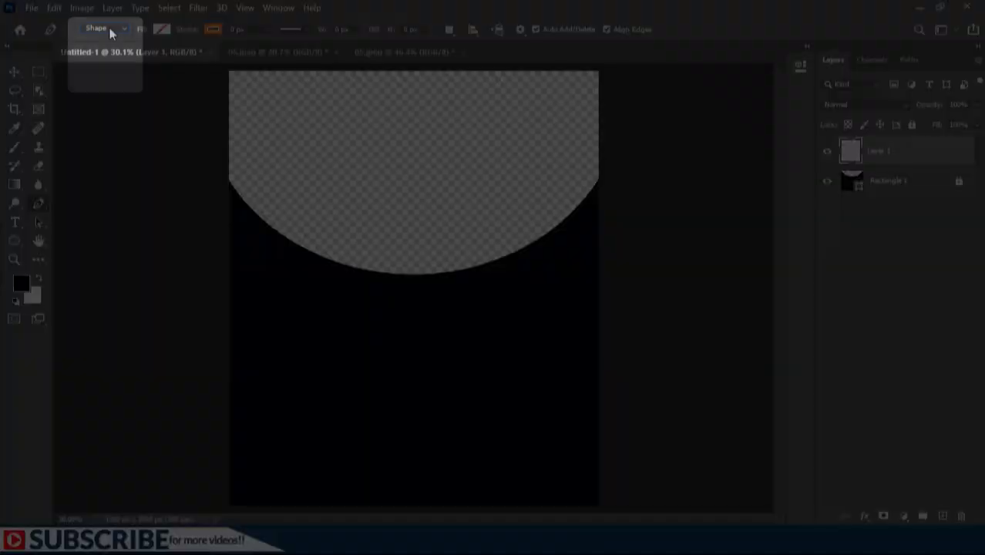
{"action": "left_click", "coordinate": [109, 27]}
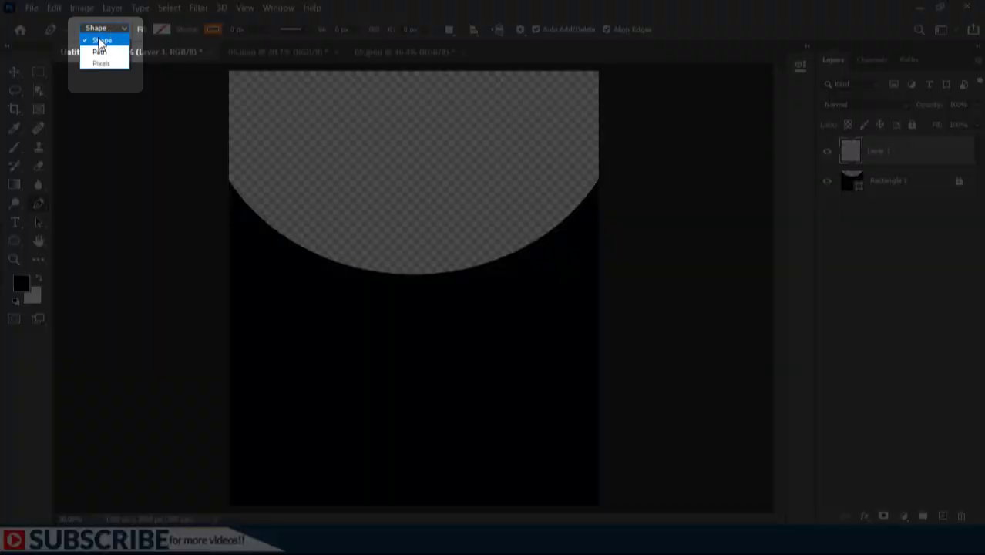
{"action": "left_click", "coordinate": [102, 42]}
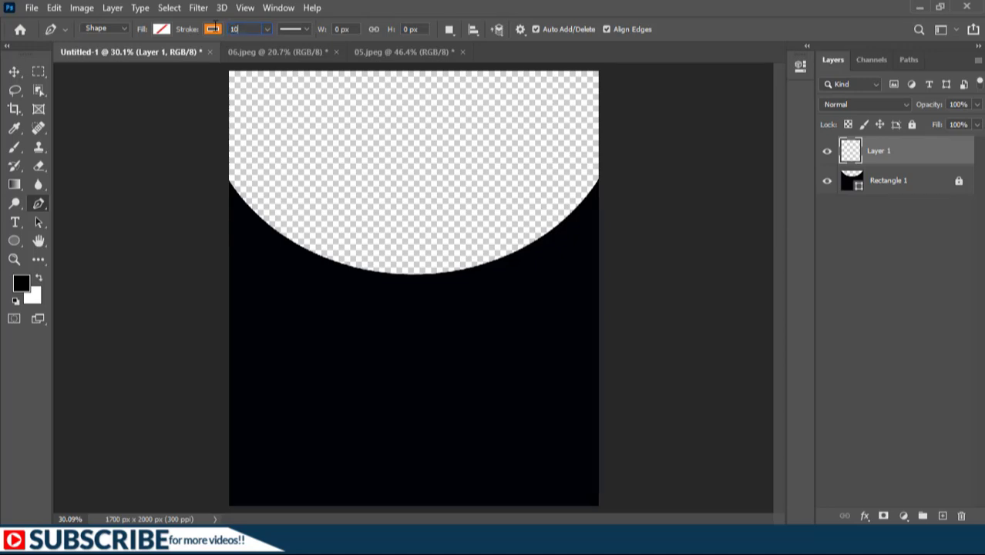
{"action": "left_click", "coordinate": [519, 30]}
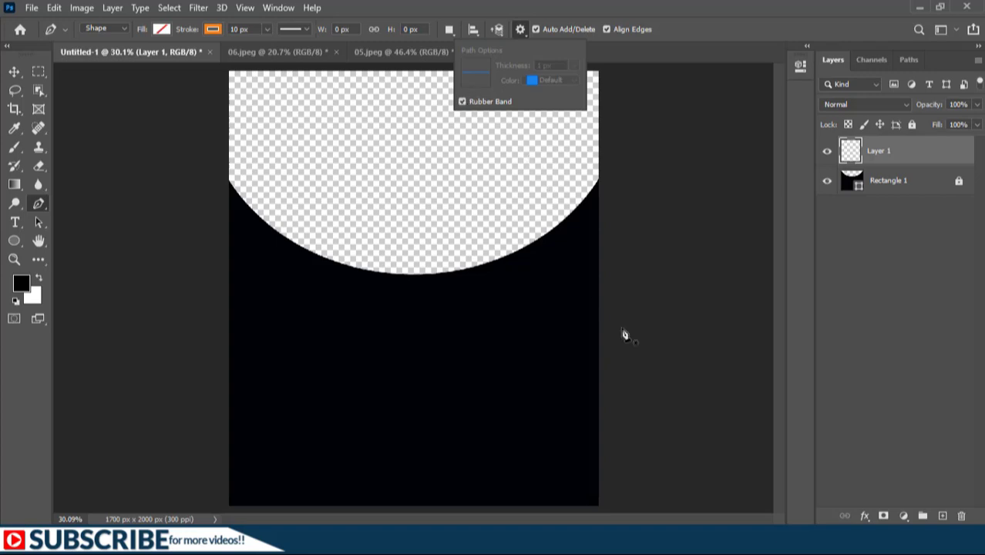
Draw a closed crescent-shaped swoosh with the Pen tool from the canvas's left edge up to the arc's right end
{"action": "left_click_drag", "start_coordinate": [213, 368], "coordinate": [278, 385]}
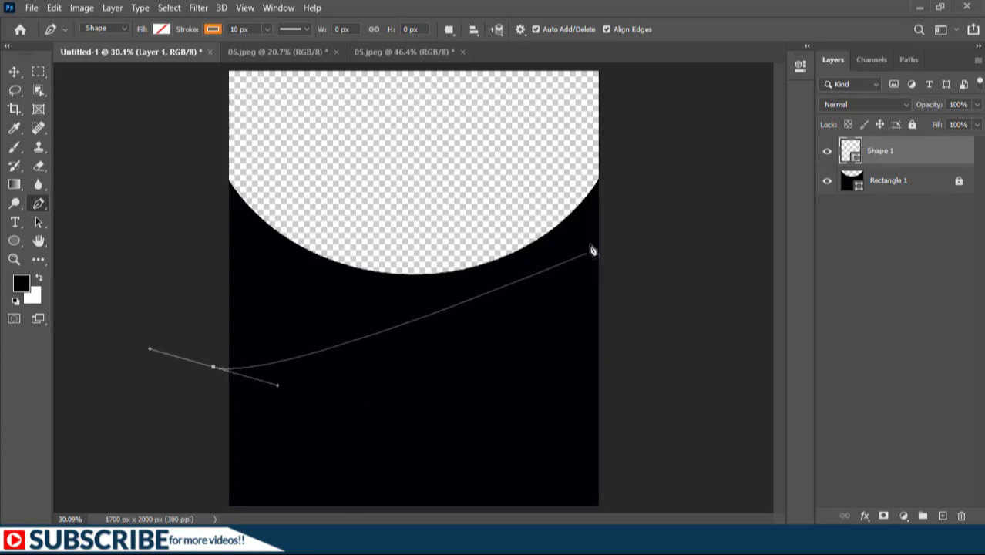
{"action": "left_click", "coordinate": [591, 245]}
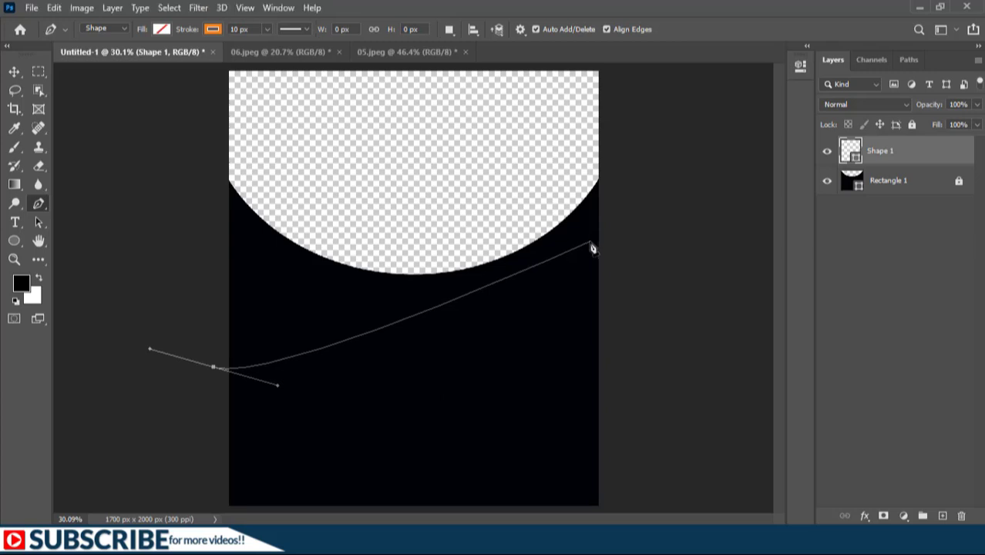
{"action": "mouse_move", "coordinate": [587, 248]}
{"action": "left_mouse_down"}
{"action": "mouse_move", "coordinate": [642, 146]}
{"action": "mouse_move", "coordinate": [684, 112]}
{"action": "mouse_move", "coordinate": [670, 101]}
{"action": "mouse_move", "coordinate": [681, 110]}
{"action": "mouse_move", "coordinate": [679, 97]}
{"action": "left_mouse_up"}
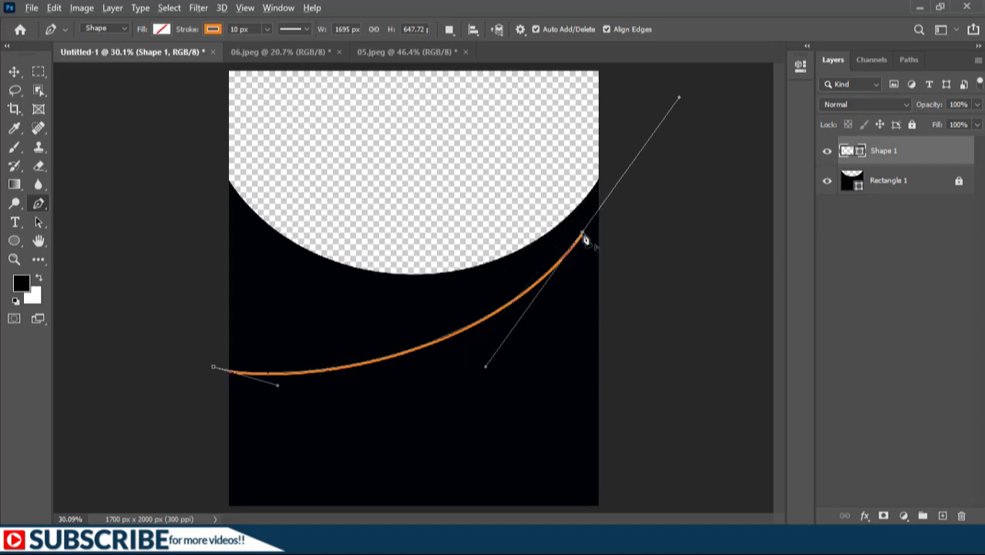
{"action": "left_click_drag", "start_coordinate": [584, 238], "coordinate": [567, 314]}
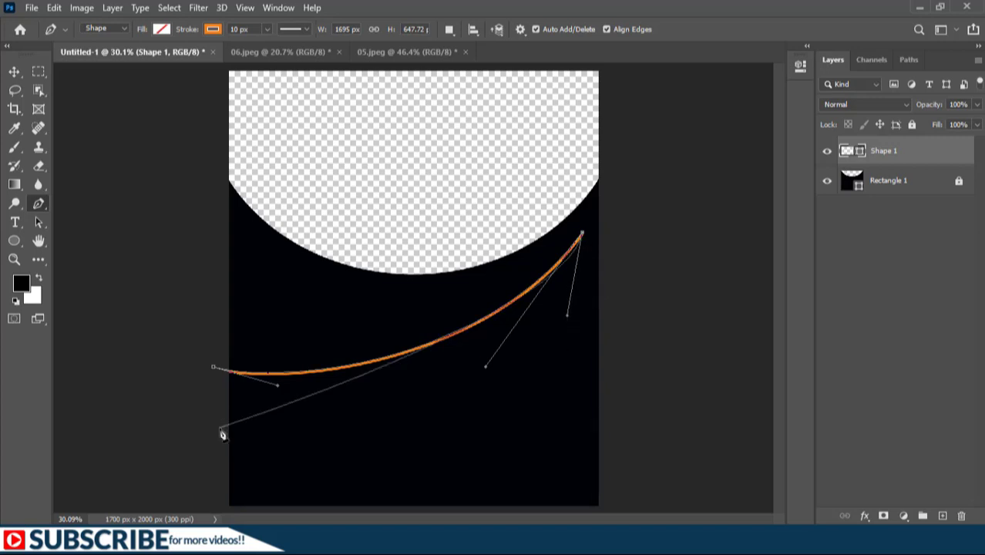
{"action": "left_click_drag", "start_coordinate": [221, 434], "coordinate": [2, 421]}
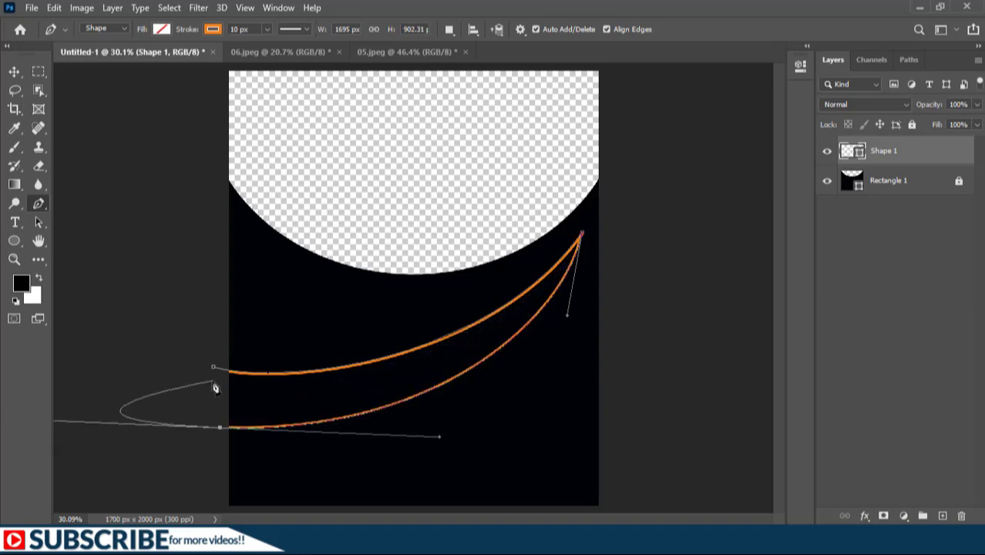
{"action": "left_click", "coordinate": [222, 430], "text": "alt"}
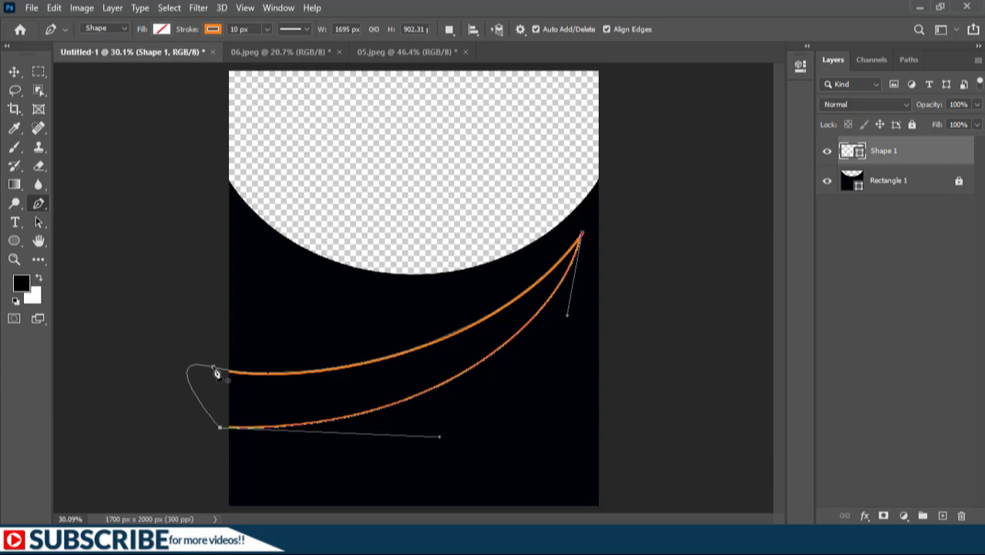
{"action": "left_click", "coordinate": [214, 368]}
{"action": "left_click", "coordinate": [215, 370]}
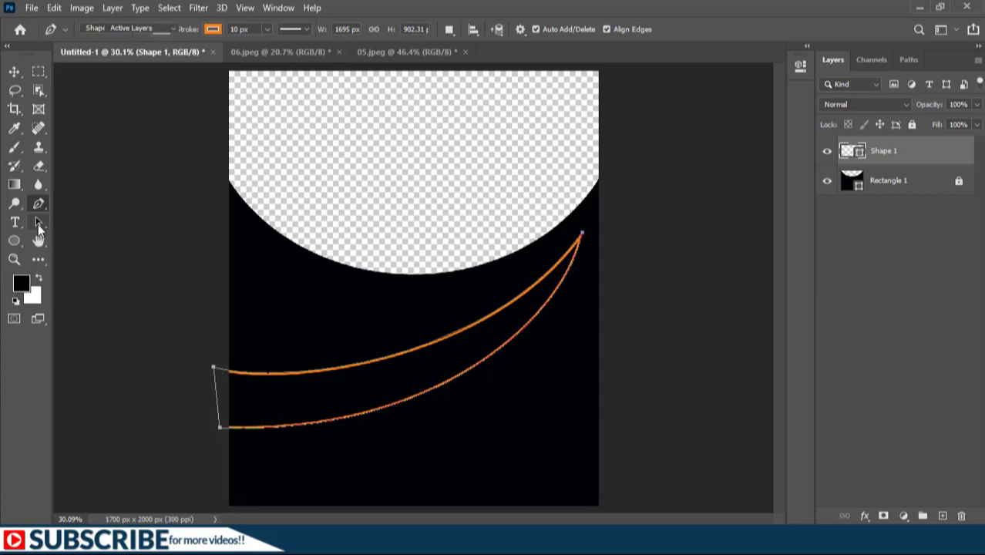
{"action": "right_click", "coordinate": [38, 224]}
{"action": "left_click", "coordinate": [95, 237]}
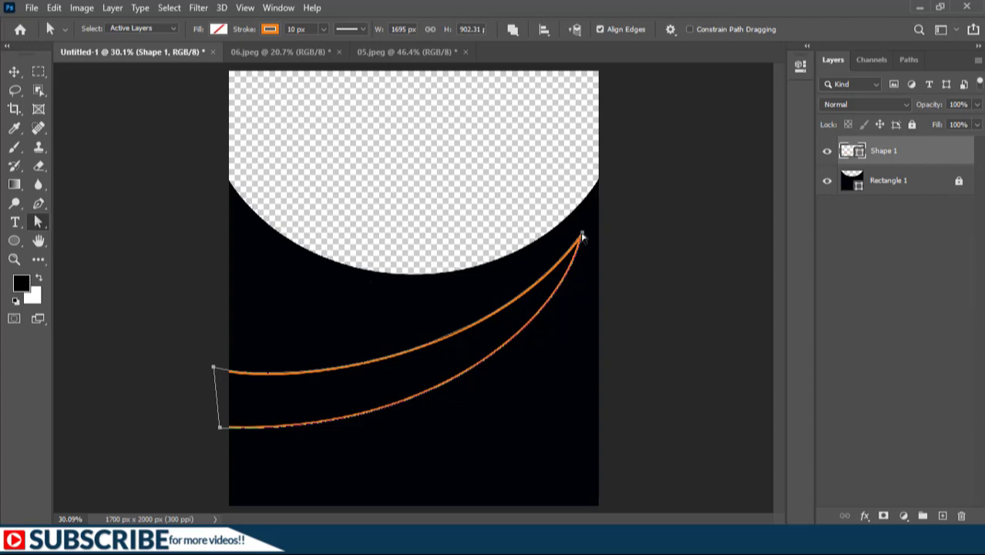
Extend the first swoosh's upper right tip slightly, then fill it with orange and remove its stroke
{"action": "left_click", "coordinate": [582, 234]}
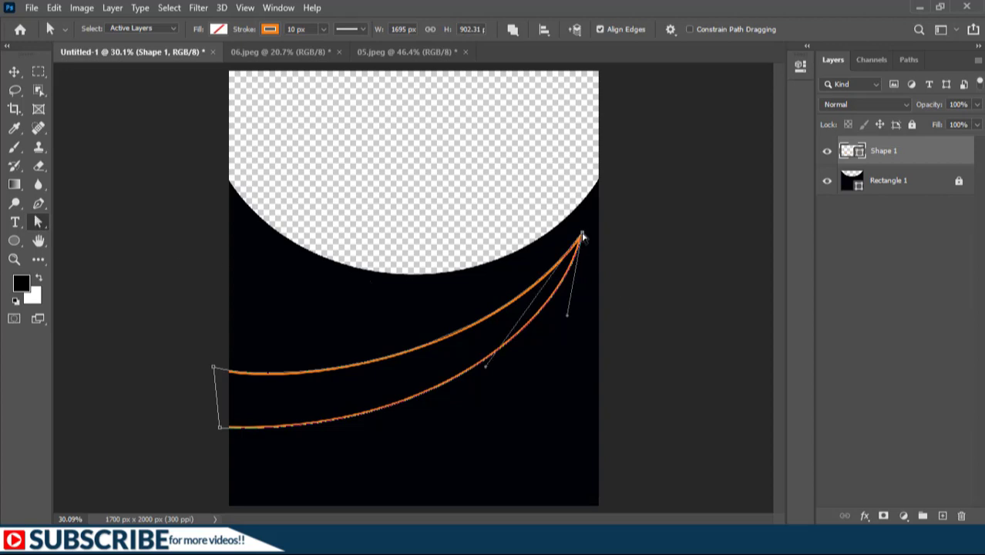
{"action": "left_click_drag", "start_coordinate": [582, 234], "coordinate": [593, 223]}
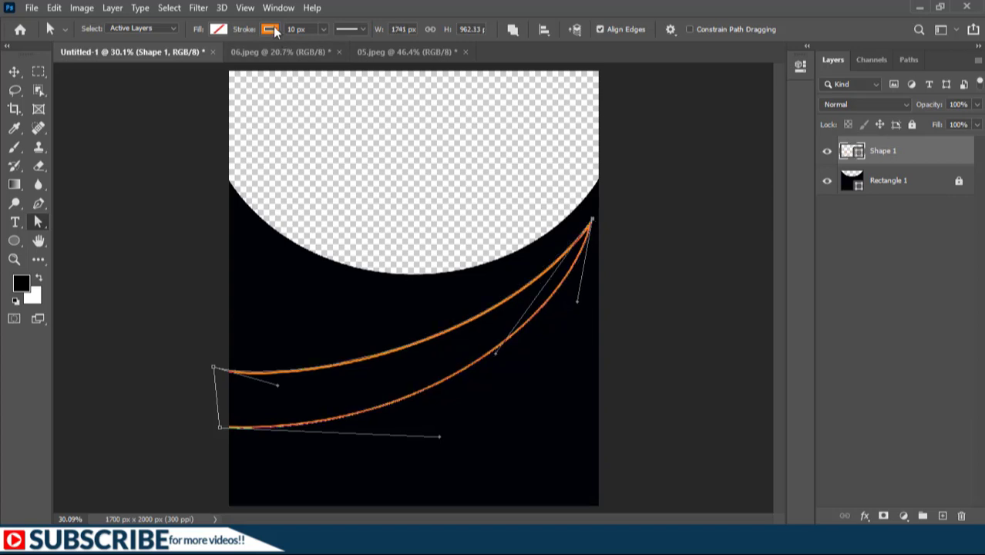
{"action": "left_click", "coordinate": [222, 29]}
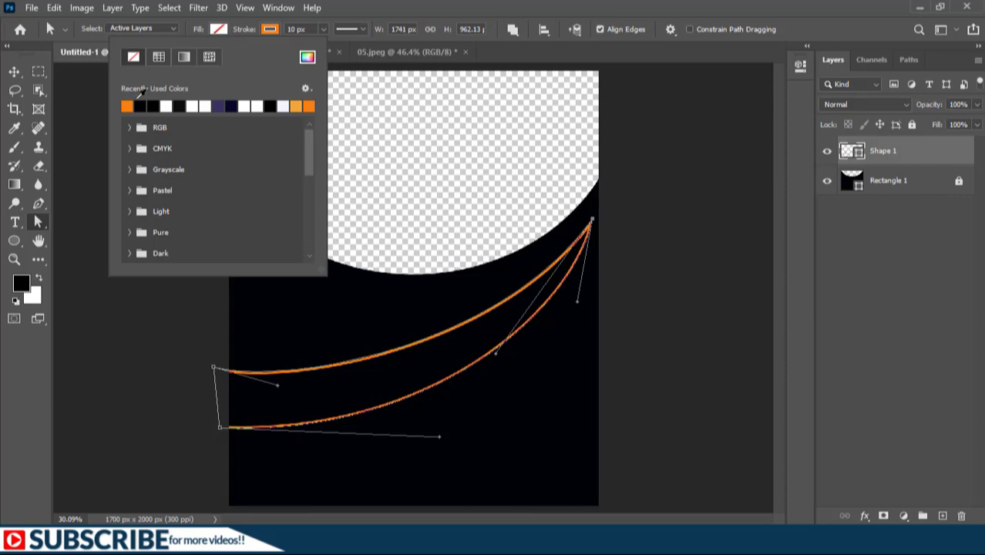
{"action": "left_click", "coordinate": [129, 104]}
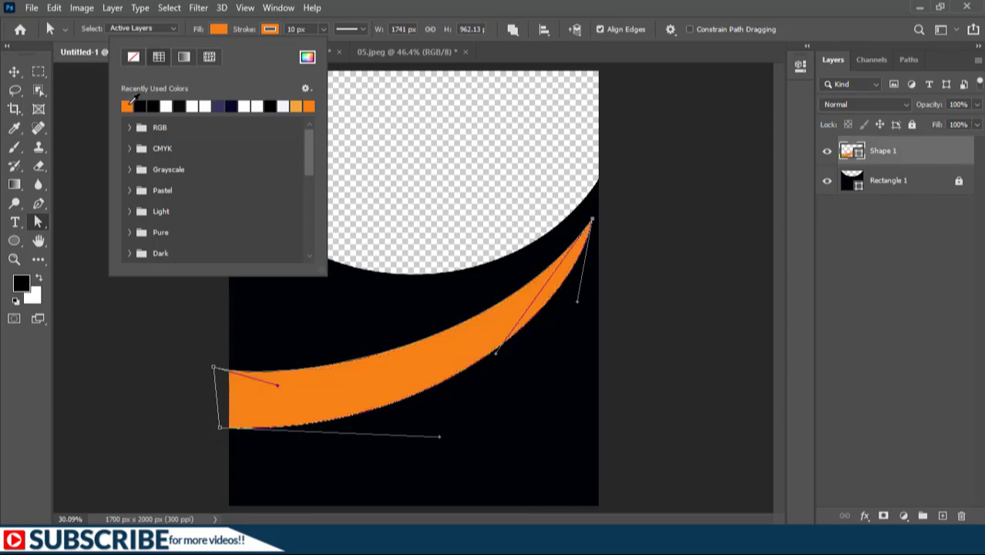
{"action": "left_click", "coordinate": [269, 30]}
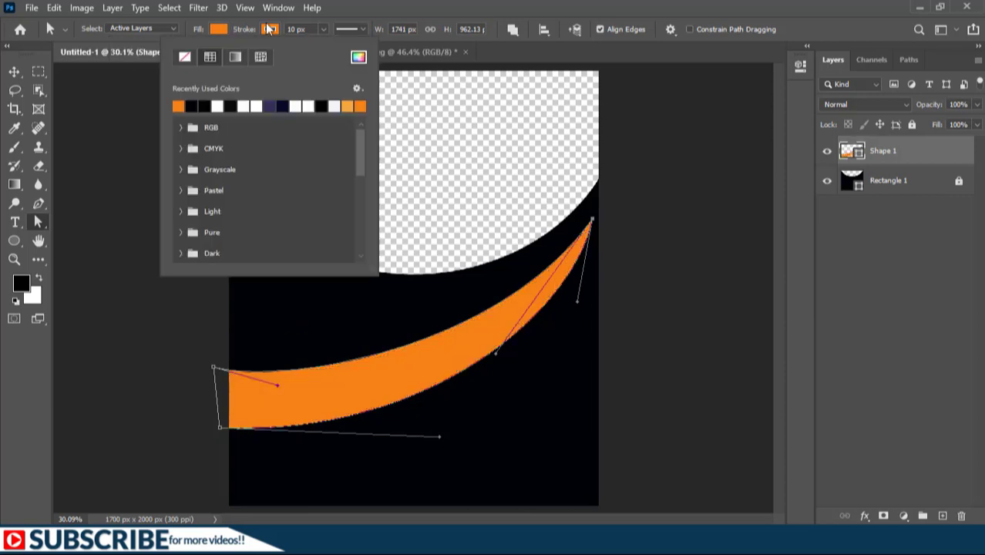
{"action": "left_click", "coordinate": [183, 56]}
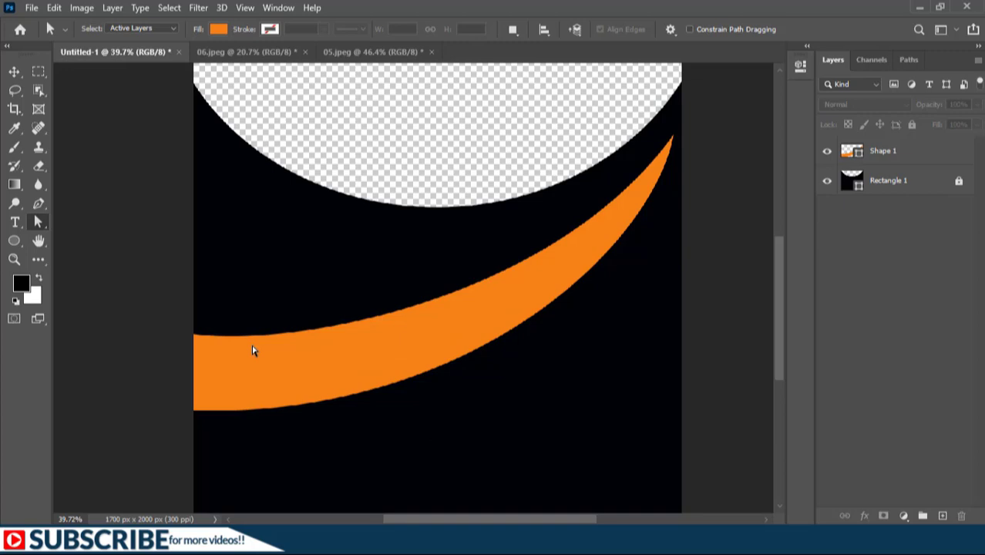
Draw a second crescent swoosh with the Pen tool beneath the first, from the canvas's left edge to its upper right tip
{"action": "key", "text": "p"}
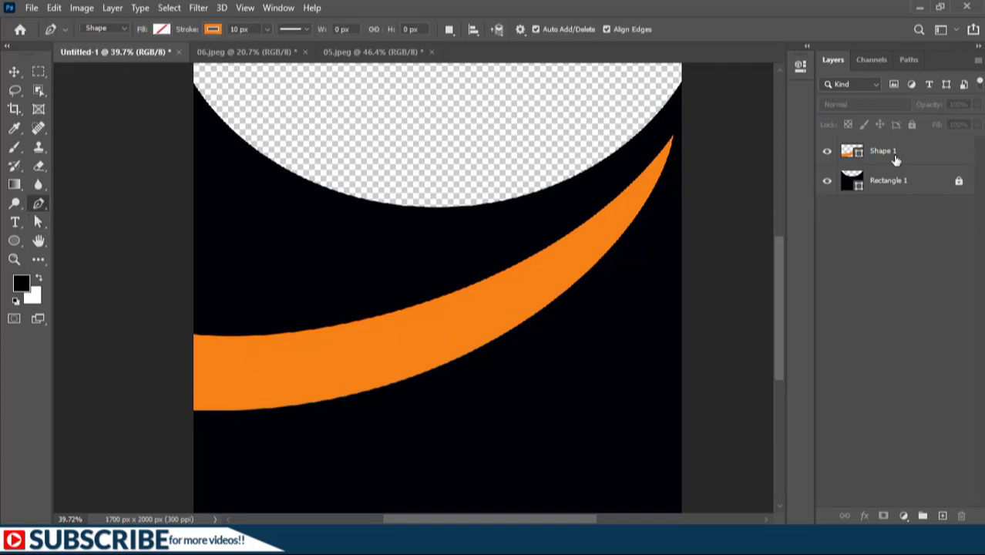
{"action": "left_click_drag", "start_coordinate": [186, 398], "coordinate": [282, 396]}
{"action": "mouse_move", "coordinate": [667, 154]}
{"action": "left_mouse_down"}
{"action": "mouse_move", "coordinate": [716, 88]}
{"action": "mouse_move", "coordinate": [731, 86]}
{"action": "mouse_move", "coordinate": [665, 304]}
{"action": "left_mouse_up"}
{"action": "scroll", "coordinate": [655, 444], "scroll_direction": "down", "scroll_amount": 1}
{"action": "left_click_drag", "start_coordinate": [643, 349], "coordinate": [661, 213]}
{"action": "mouse_move", "coordinate": [245, 373]}
{"action": "left_mouse_down"}
{"action": "mouse_move", "coordinate": [17, 365]}
{"action": "mouse_move", "coordinate": [46, 369]}
{"action": "left_mouse_up"}
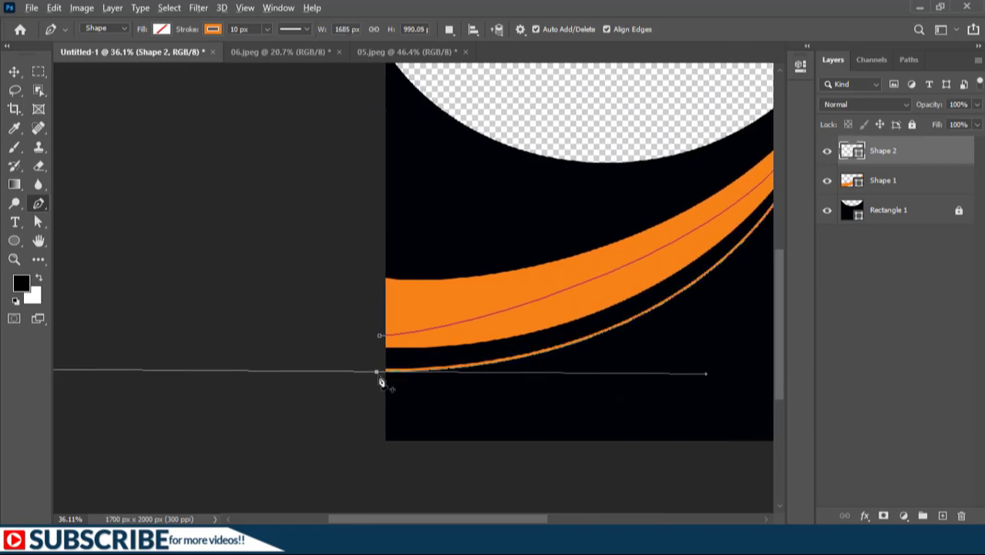
{"action": "left_click", "coordinate": [377, 373], "text": "alt"}
{"action": "left_click", "coordinate": [379, 336]}
{"action": "left_click_drag", "start_coordinate": [651, 356], "coordinate": [404, 420]}
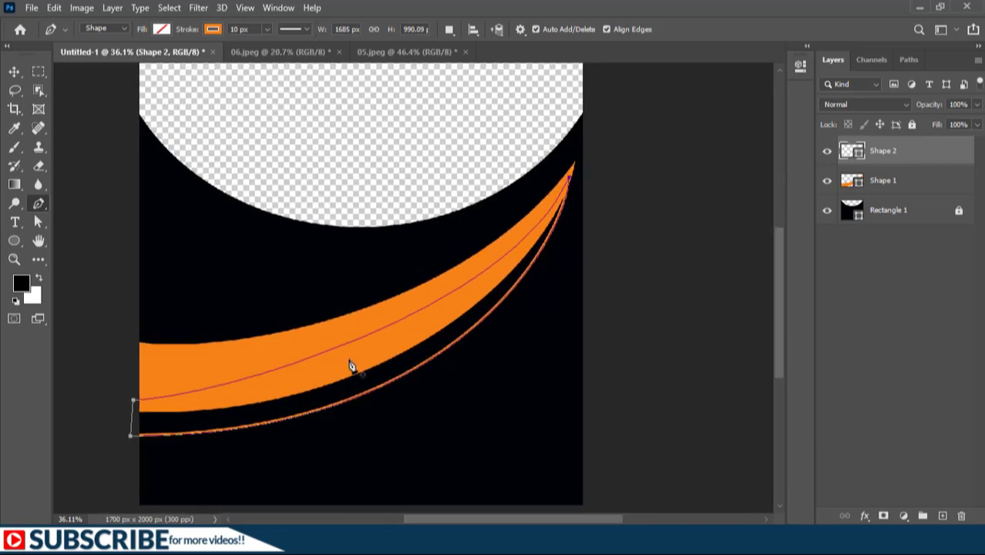
Fill the second swoosh with light orange and remove its stroke
{"action": "left_click", "coordinate": [162, 29]}
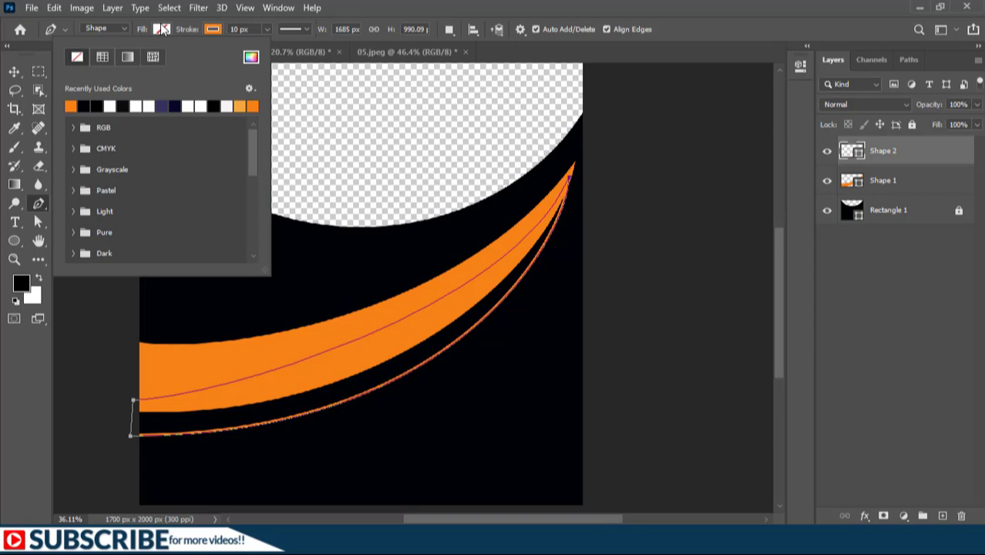
{"action": "left_click", "coordinate": [244, 104]}
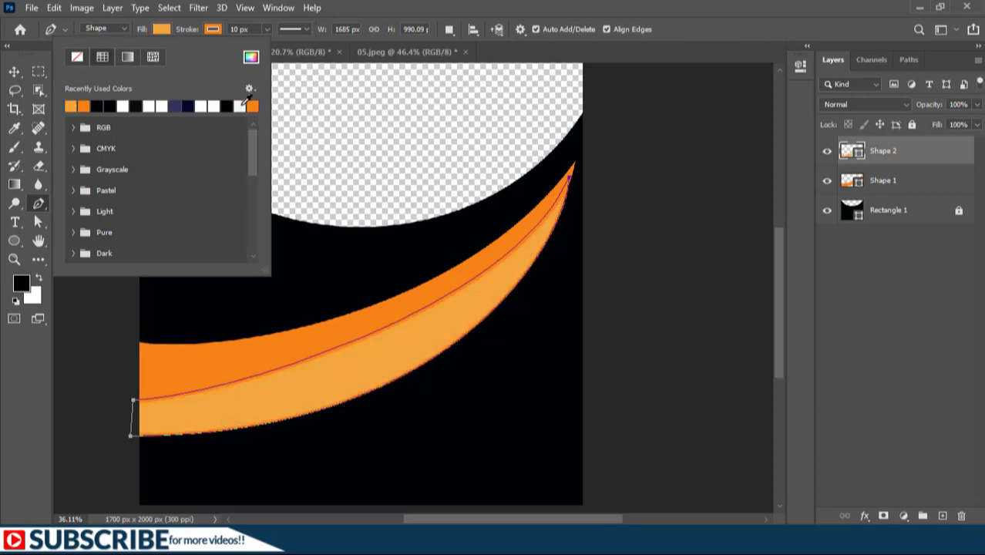
{"action": "left_click", "coordinate": [214, 30]}
{"action": "left_click", "coordinate": [213, 30]}
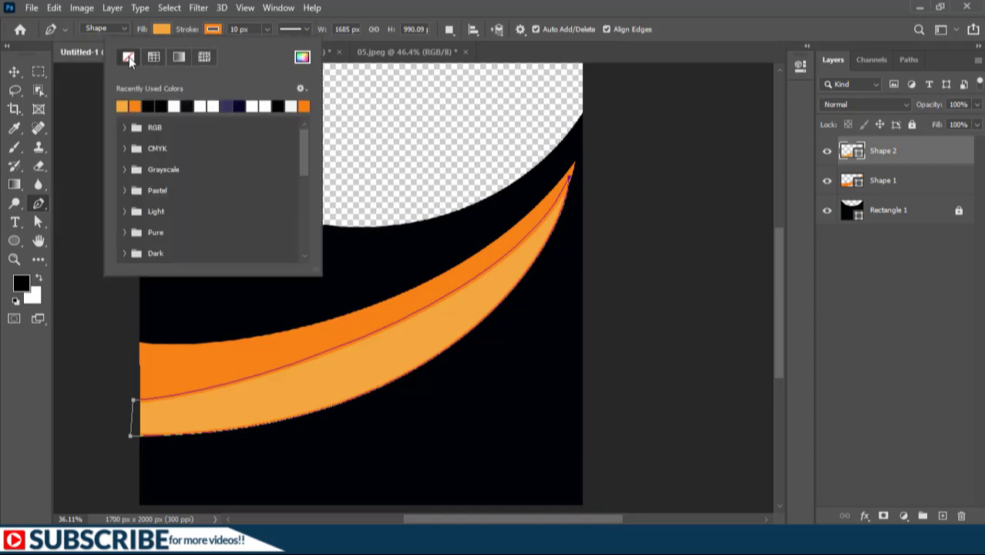
{"action": "left_click", "coordinate": [128, 57]}
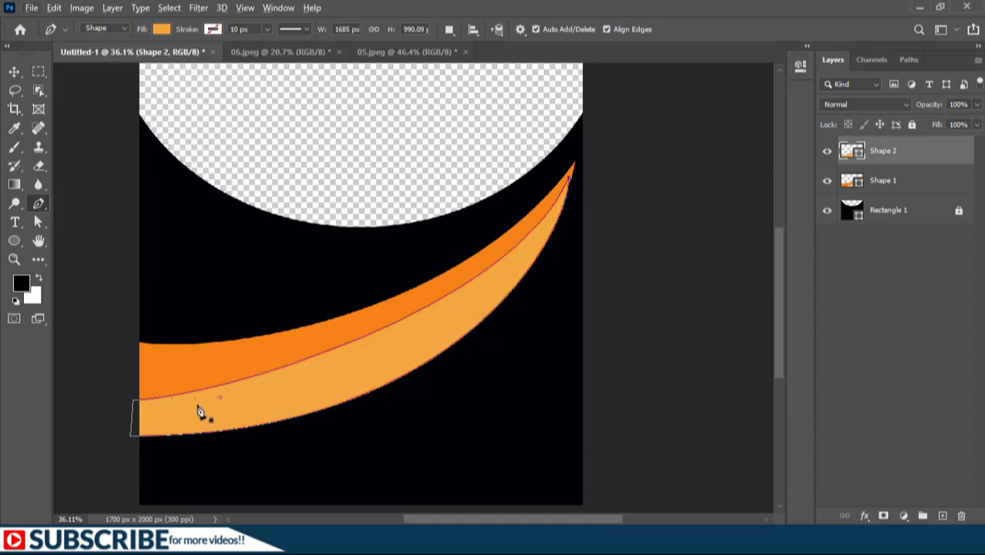
Reshape the second swoosh's left curve handle and clip the second swoosh layer to the first swoosh layer
{"action": "left_click", "coordinate": [133, 402], "text": "ctrl"}
{"action": "left_click_drag", "start_coordinate": [222, 401], "coordinate": [300, 409]}
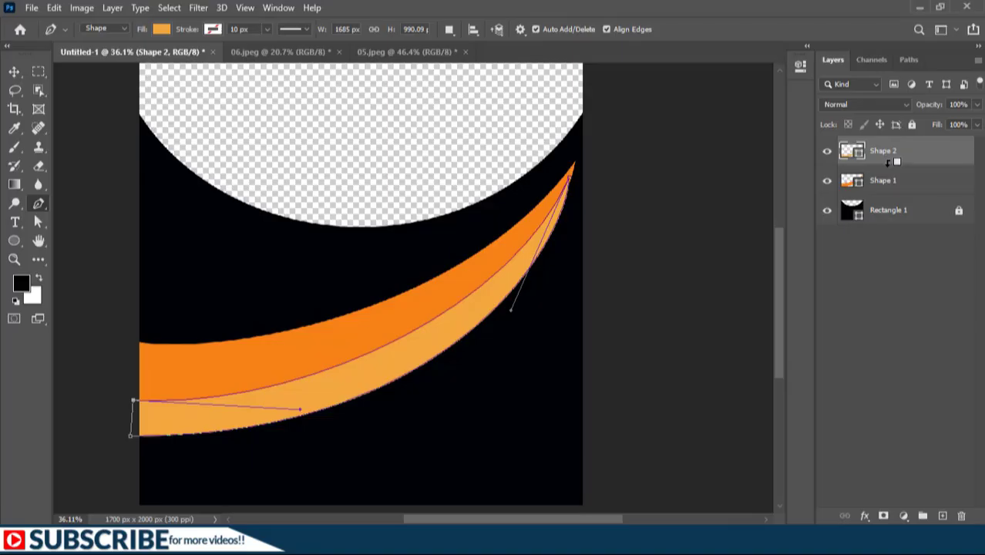
{"action": "left_click", "coordinate": [888, 163], "text": "alt"}
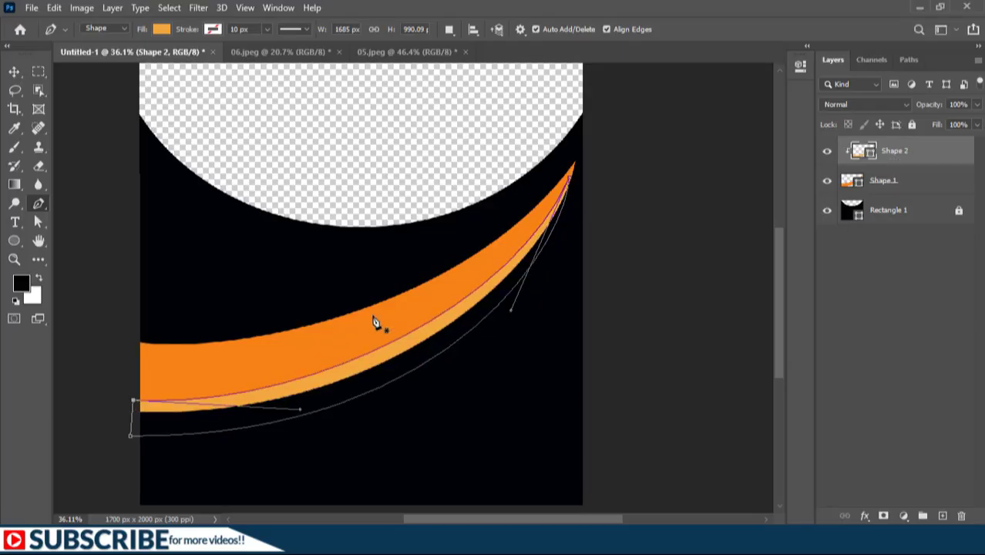
Set the second swoosh's colour to the first swoosh's orange, hex f78117, using the eyedropper
{"action": "double_click", "coordinate": [862, 150]}
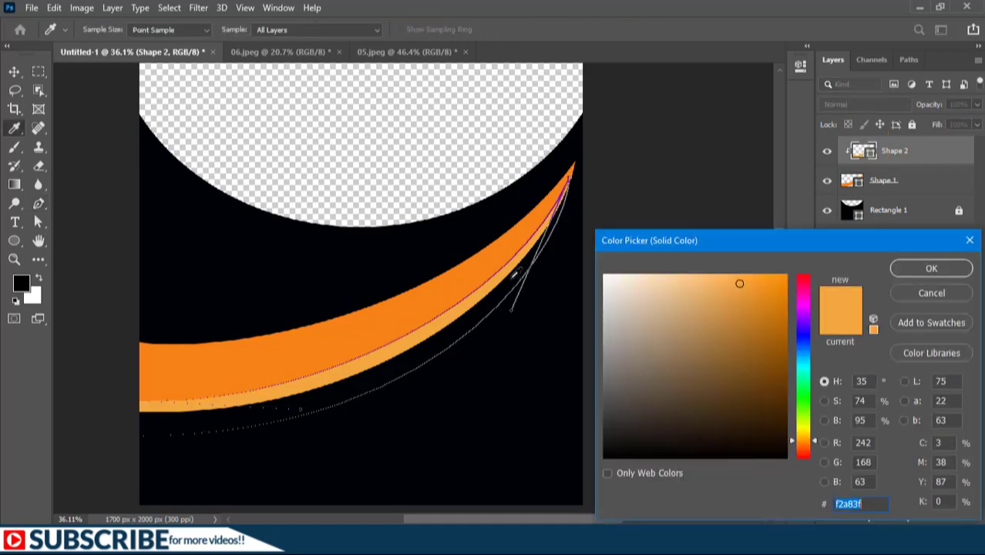
{"action": "left_click", "coordinate": [463, 278]}
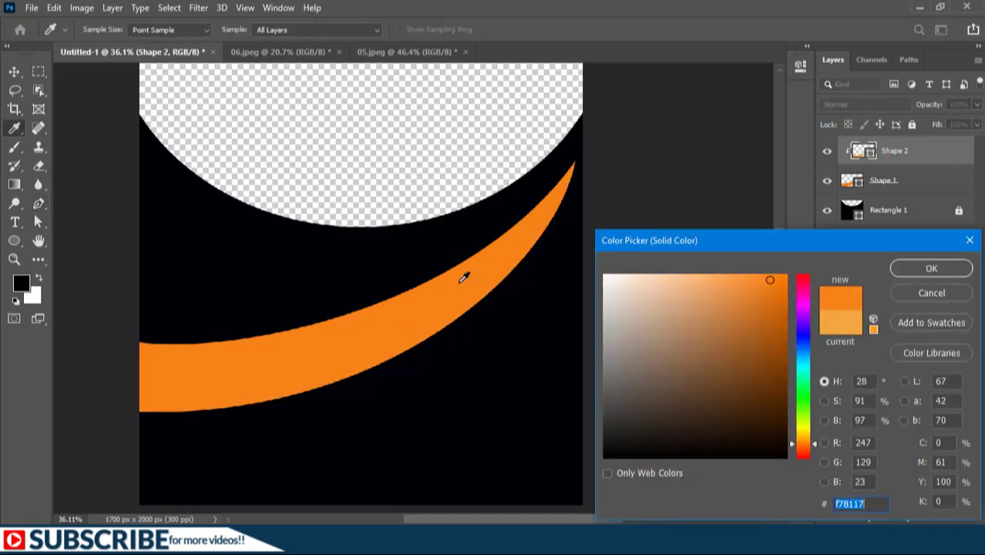
{"action": "left_click", "coordinate": [931, 268]}
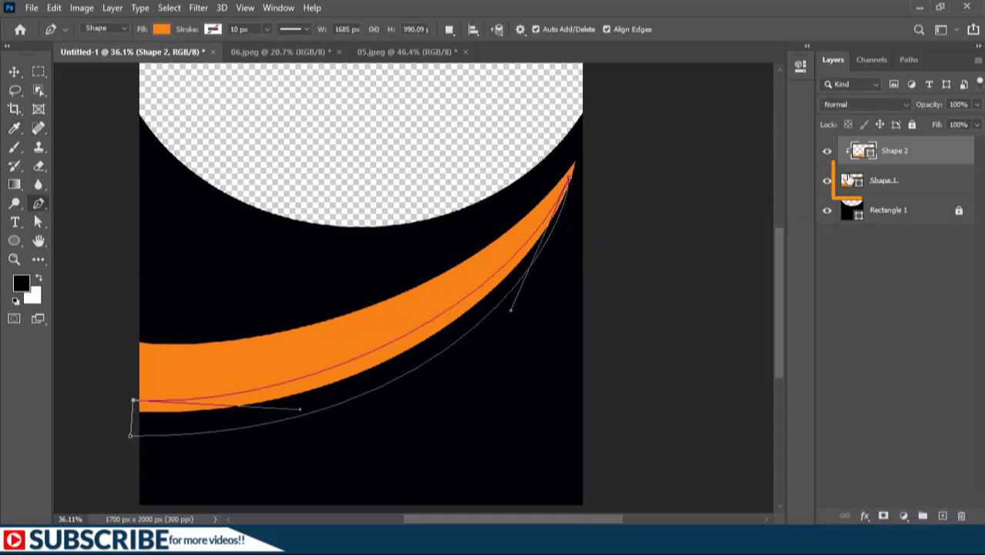
Change the first swoosh's fill colour to yellow-orange, hex f0b22b
{"action": "left_click", "coordinate": [850, 180]}
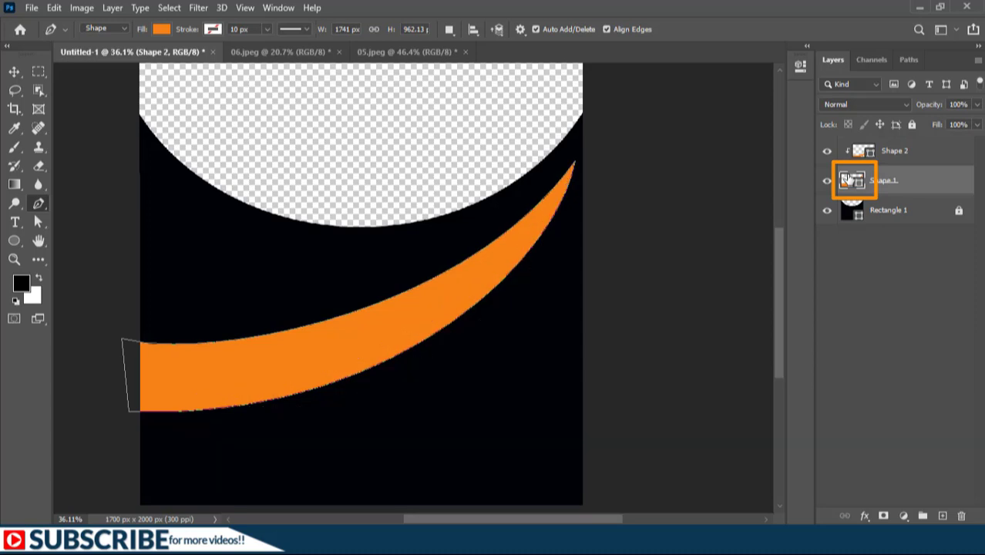
{"action": "double_click", "coordinate": [849, 180]}
{"action": "left_click_drag", "start_coordinate": [768, 284], "coordinate": [751, 286]}
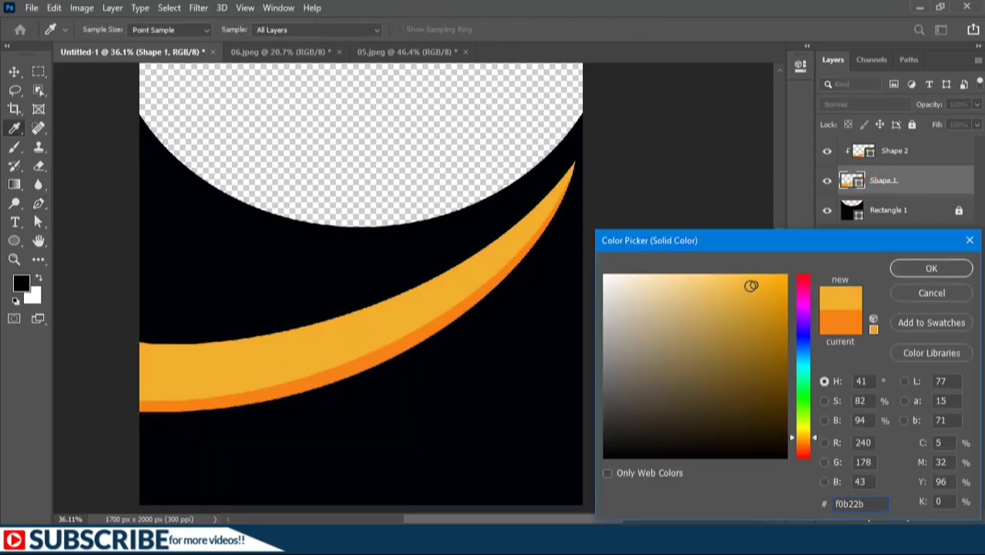
{"action": "left_click", "coordinate": [903, 268]}
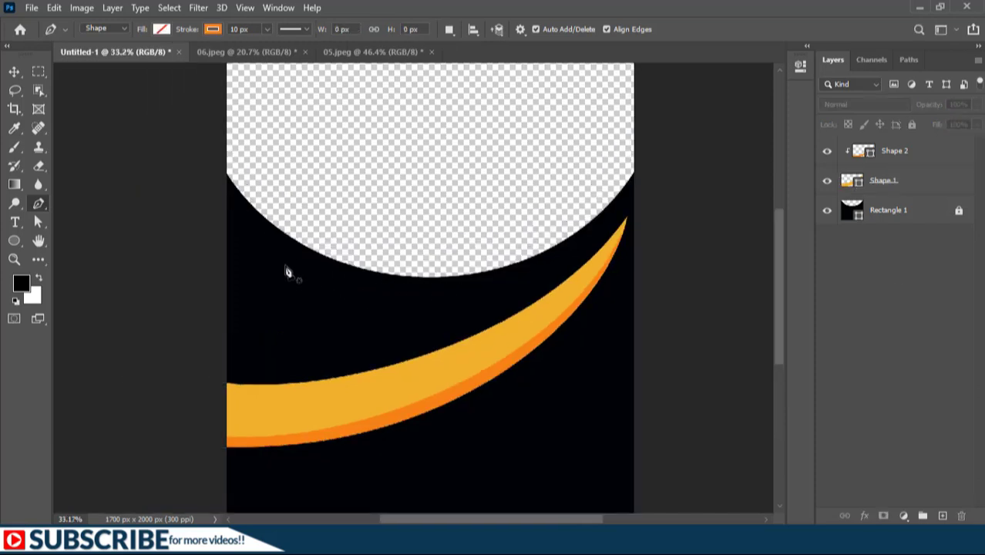
Draw a third thin swoosh with the Pen tool along the arc's lower left edge, from the canvas edge to the arc's bottom
{"action": "left_click_drag", "start_coordinate": [235, 200], "coordinate": [248, 216]}
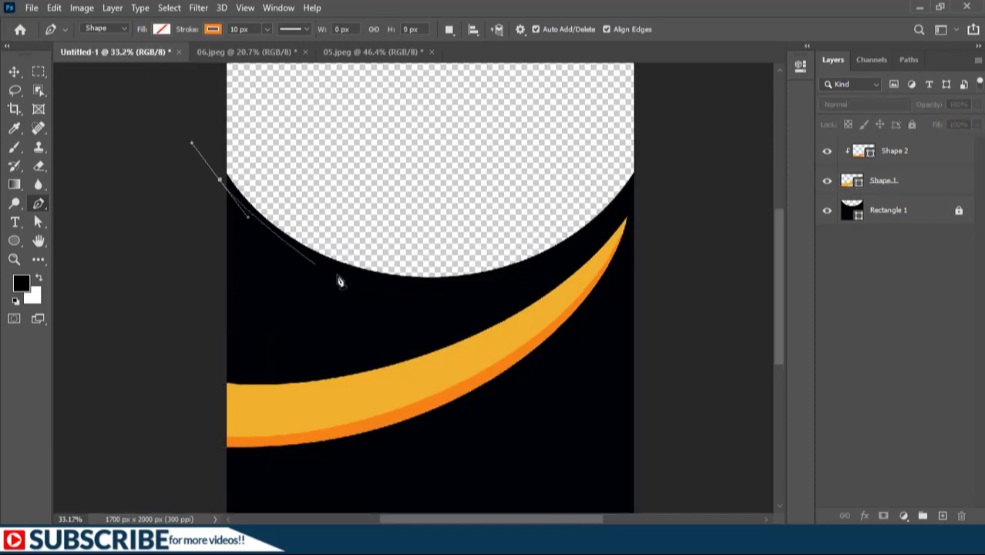
{"action": "left_click", "coordinate": [456, 290]}
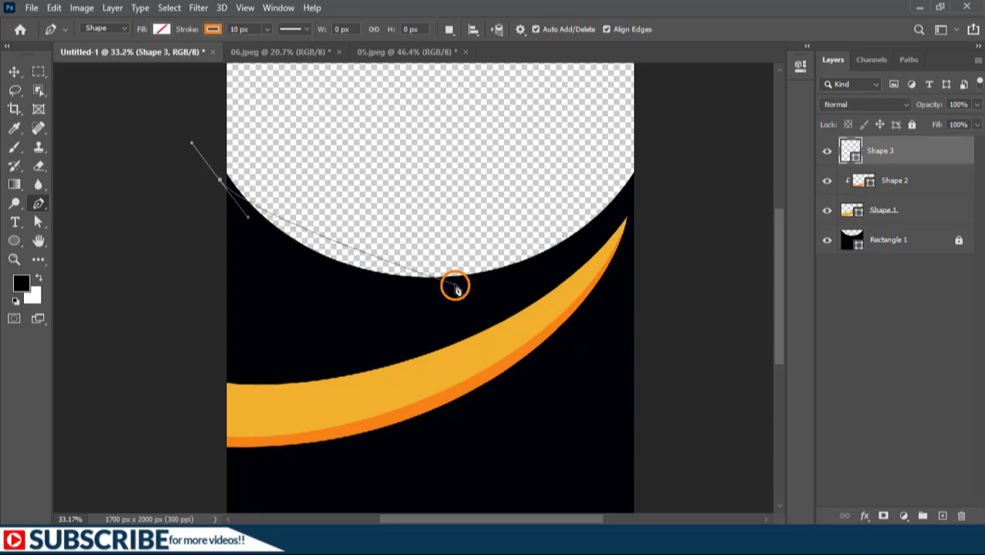
{"action": "left_click_drag", "start_coordinate": [456, 289], "coordinate": [601, 274]}
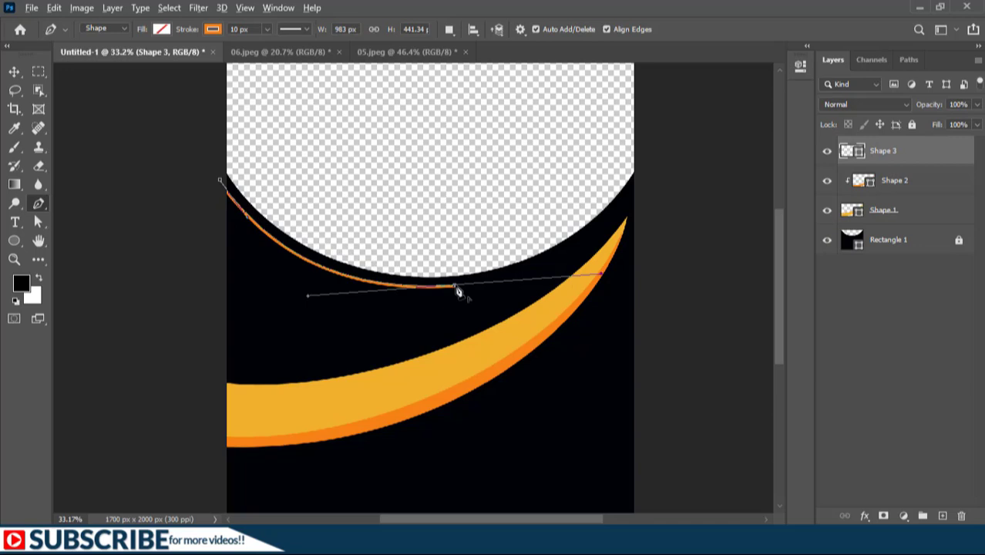
{"action": "left_click_drag", "start_coordinate": [457, 289], "coordinate": [416, 308]}
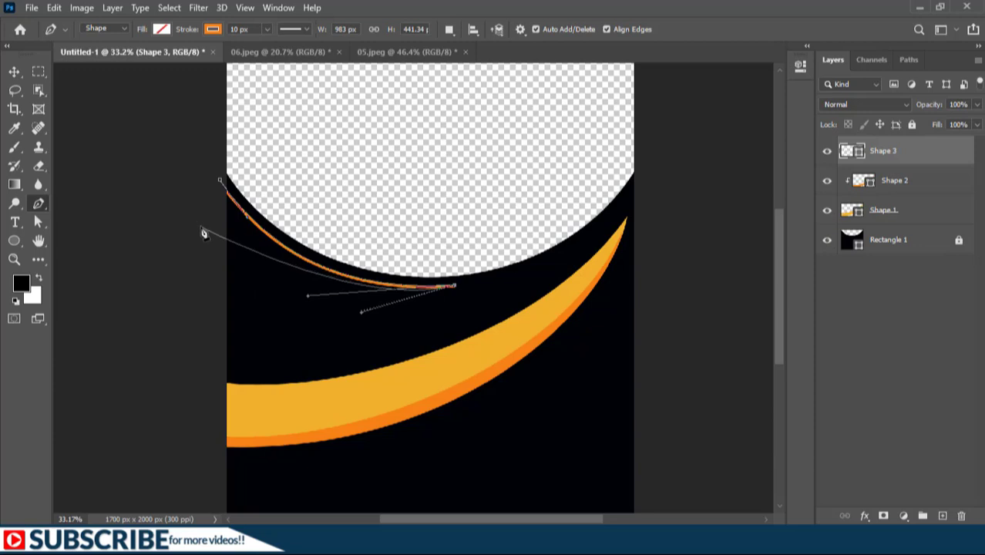
{"action": "mouse_move", "coordinate": [202, 236]}
{"action": "left_mouse_down"}
{"action": "mouse_move", "coordinate": [150, 165]}
{"action": "mouse_move", "coordinate": [158, 153]}
{"action": "mouse_move", "coordinate": [147, 151]}
{"action": "left_mouse_up"}
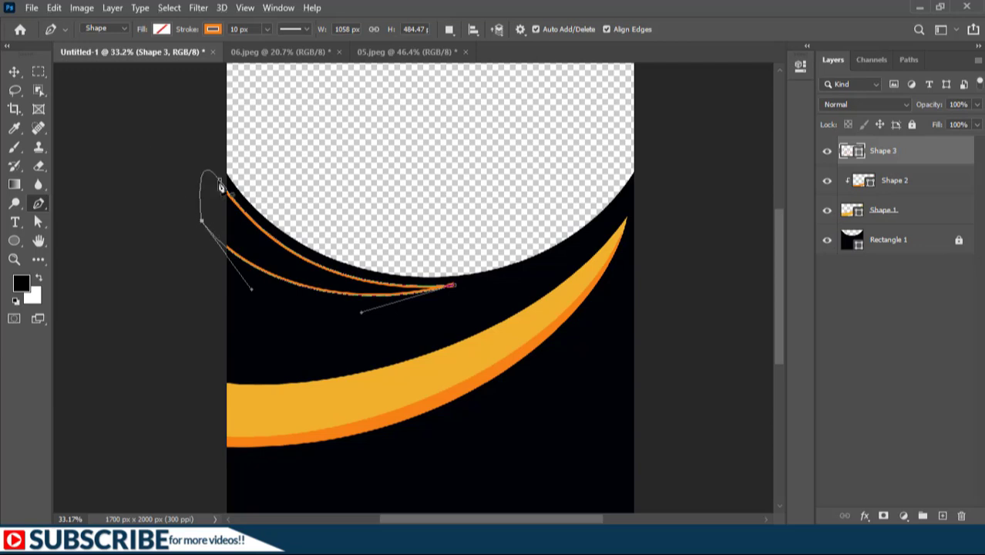
{"action": "left_click", "coordinate": [220, 183]}
{"action": "left_click", "coordinate": [219, 183]}
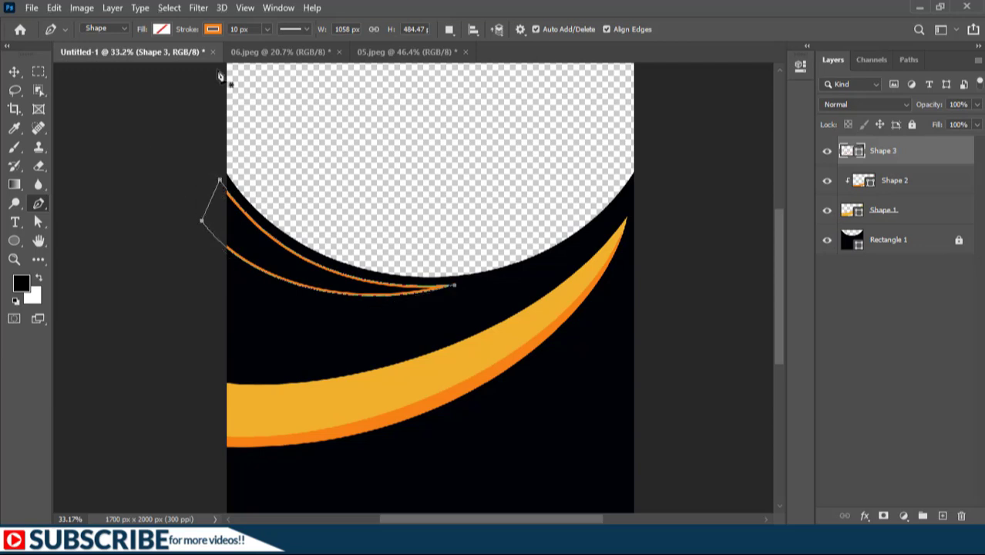
Remove the third swoosh's stroke and fill it with the yellow-orange colour
{"action": "left_click", "coordinate": [214, 30]}
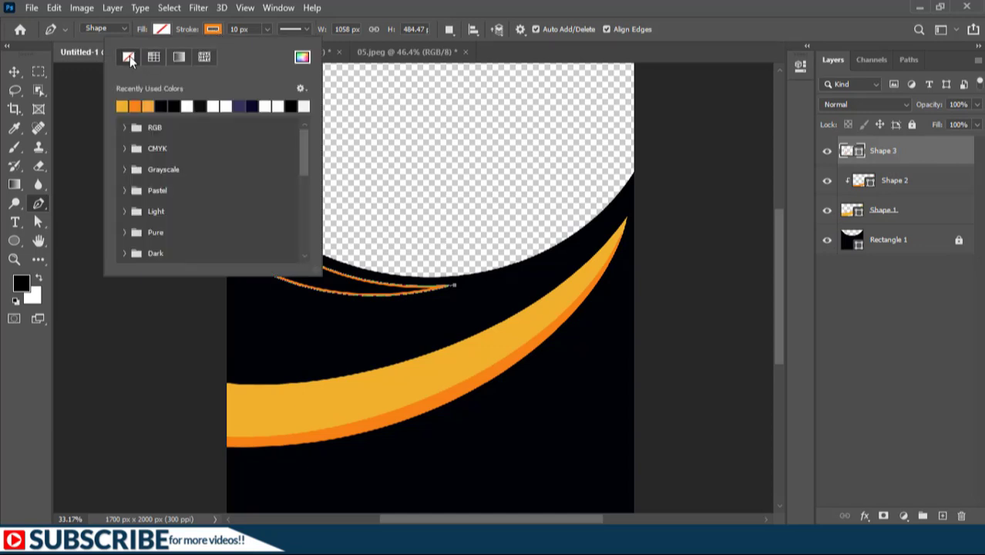
{"action": "left_click", "coordinate": [130, 57]}
{"action": "left_click", "coordinate": [159, 30]}
{"action": "left_click", "coordinate": [159, 30]}
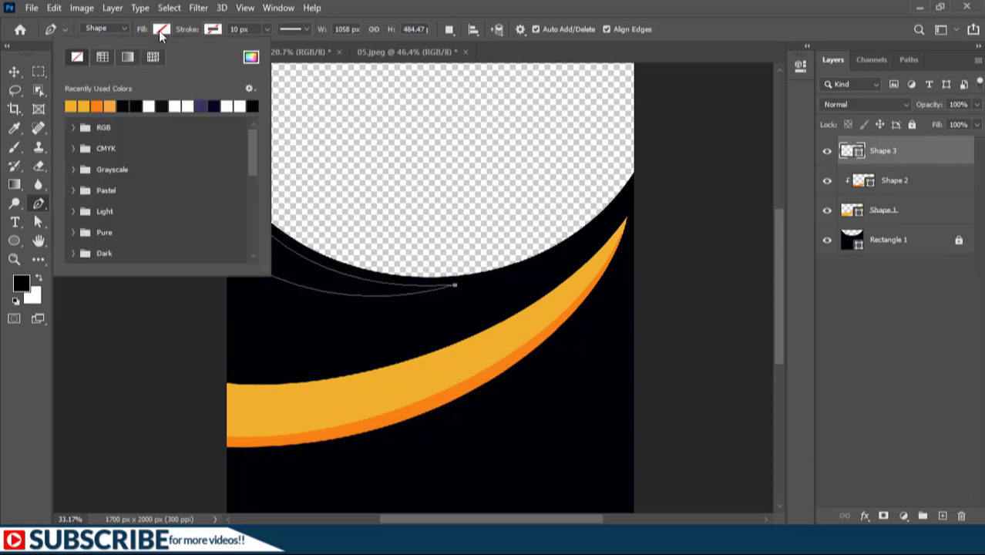
{"action": "left_click", "coordinate": [75, 106]}
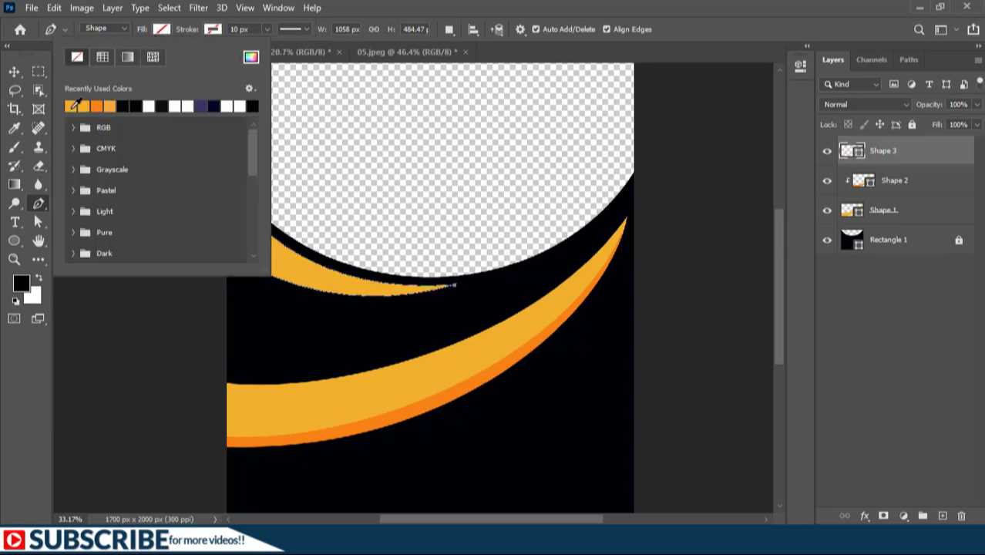
{"action": "left_click", "coordinate": [913, 352]}
Move the third swoosh about 12 px right and 14 px up with the Move tool
{"action": "left_click", "coordinate": [15, 71]}
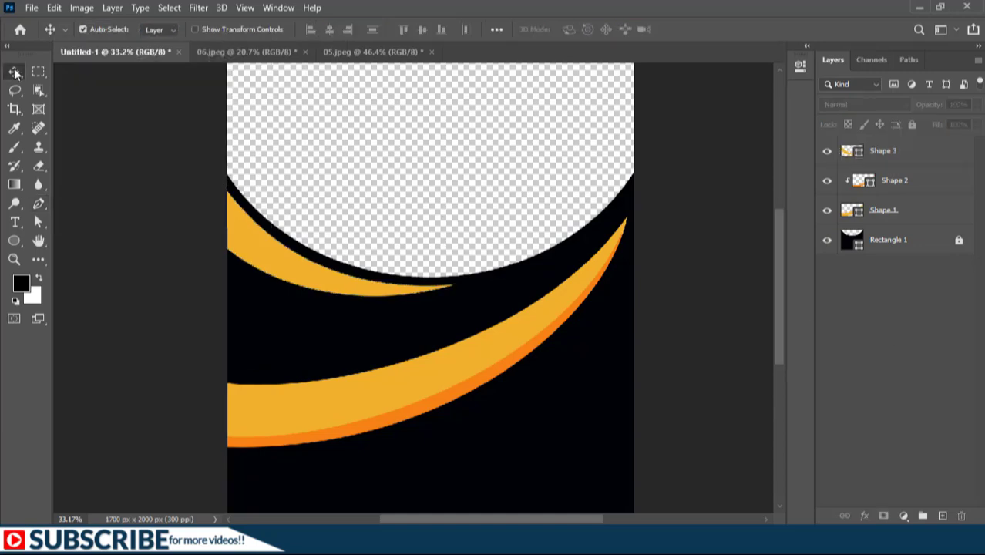
{"action": "left_click", "coordinate": [311, 280]}
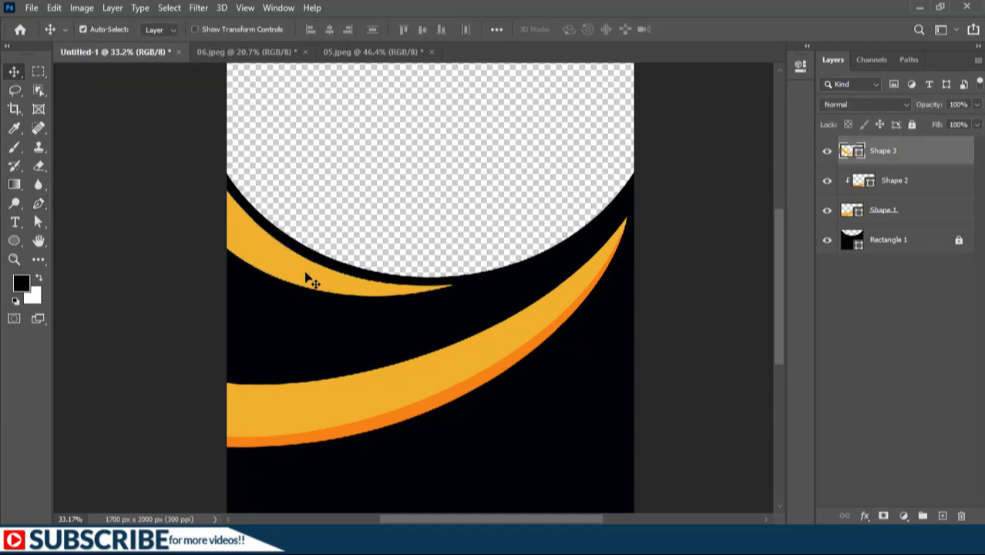
{"action": "left_click_drag", "start_coordinate": [282, 265], "coordinate": [284, 262]}
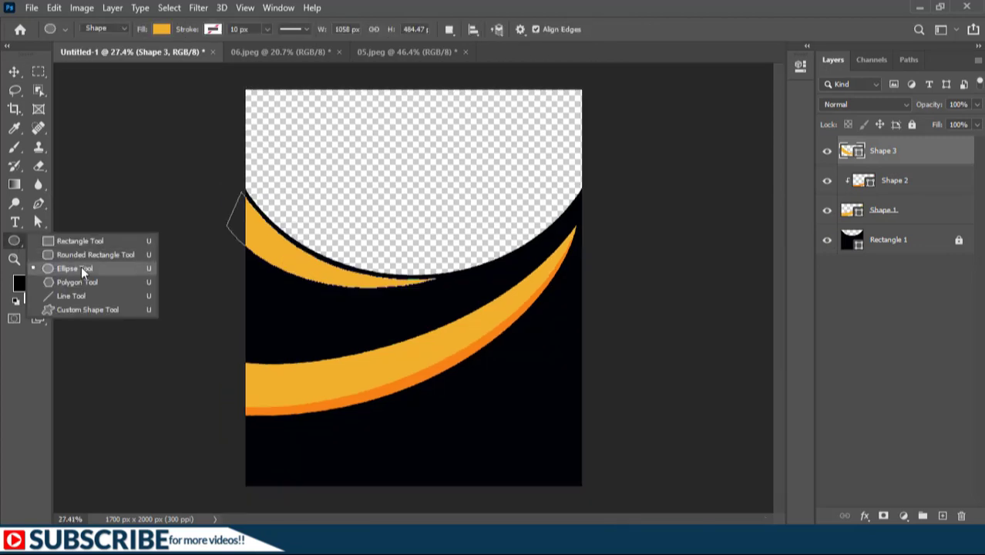
Draw a large yellow-orange ellipse about 1529 by 1208 px straddling the canvas's top edge with the Ellipse tool
{"action": "left_click", "coordinate": [81, 268]}
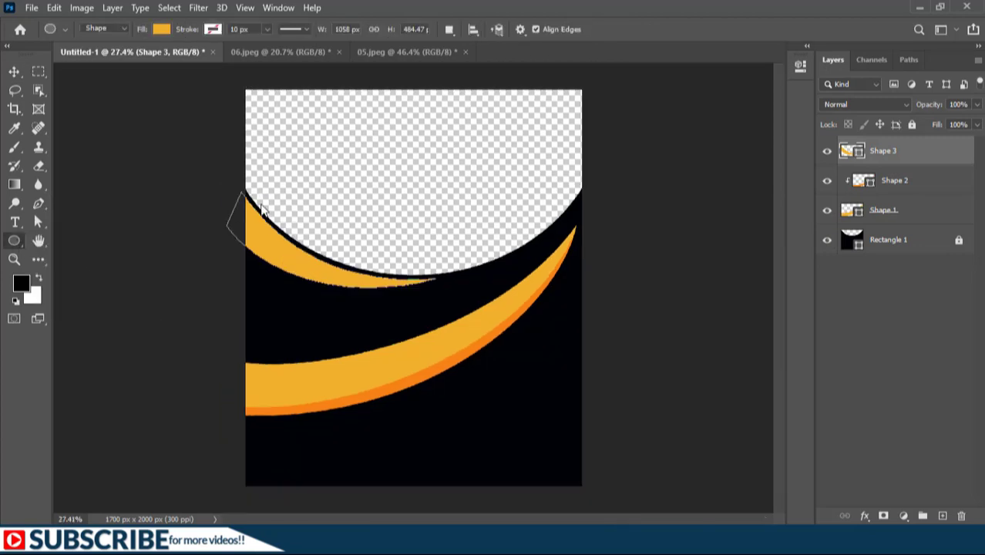
{"action": "scroll", "coordinate": [367, 185], "scroll_direction": "down", "scroll_amount": 2}
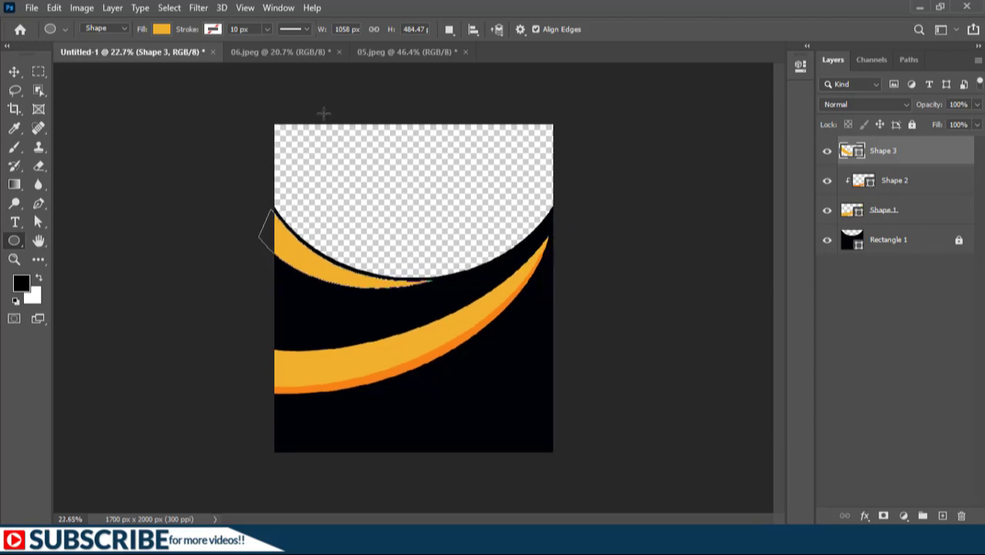
{"action": "left_click_drag", "start_coordinate": [290, 95], "coordinate": [542, 185]}
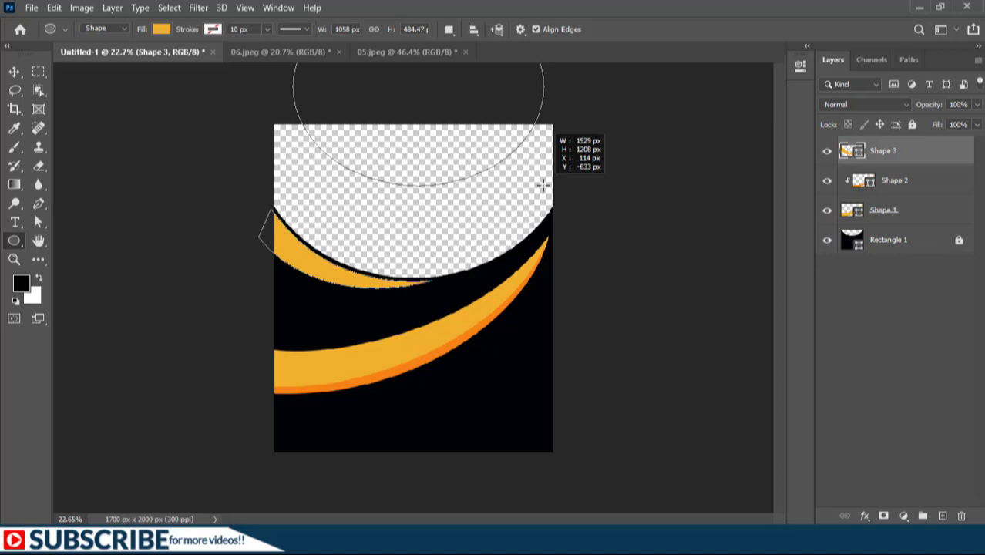
{"action": "left_click_drag", "start_coordinate": [543, 185], "coordinate": [543, 185]}
{"action": "scroll", "coordinate": [249, 62], "scroll_direction": "up", "scroll_amount": 4}
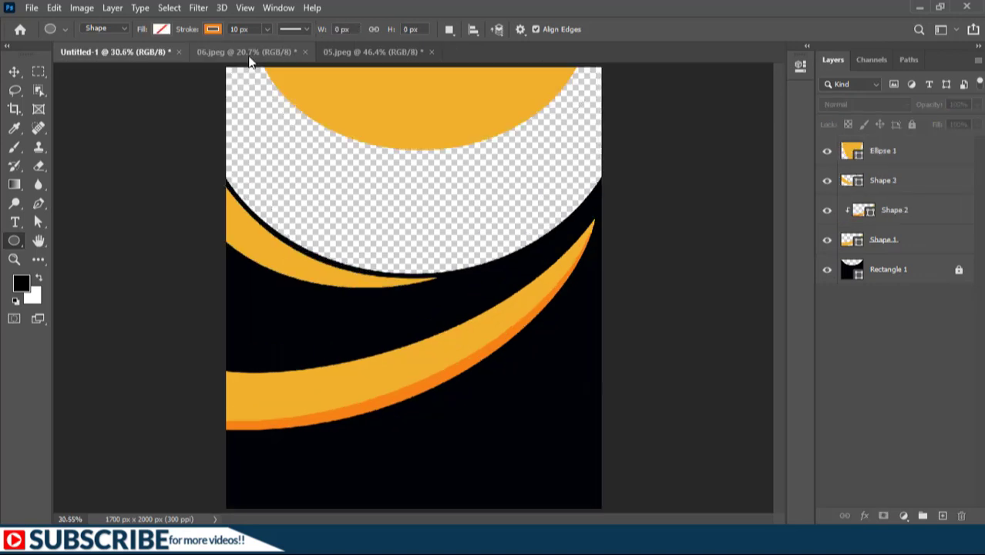
Switch to the 06.jpeg food photo and start duplicating its Background layer, opening the destination document choices
{"action": "left_click", "coordinate": [248, 56]}
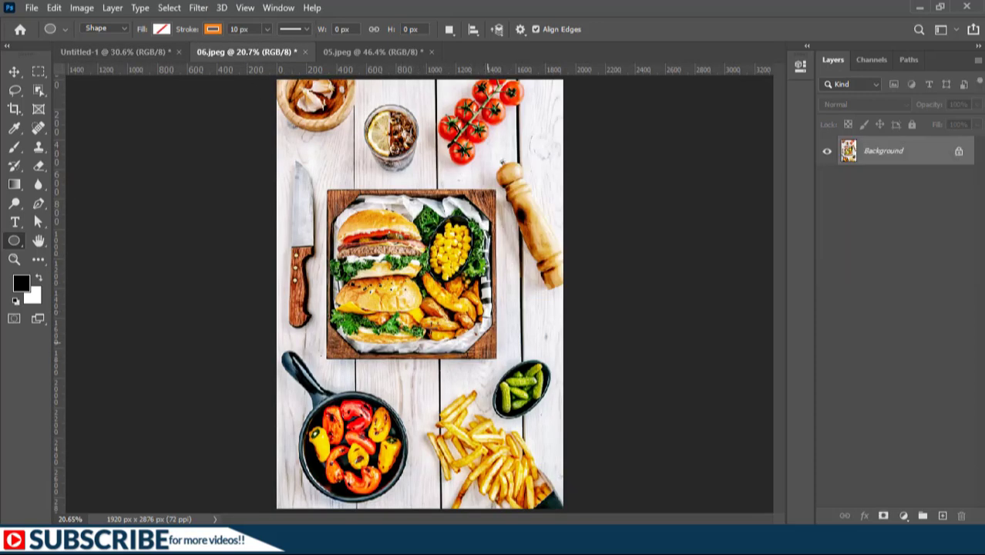
{"action": "left_click", "coordinate": [37, 73]}
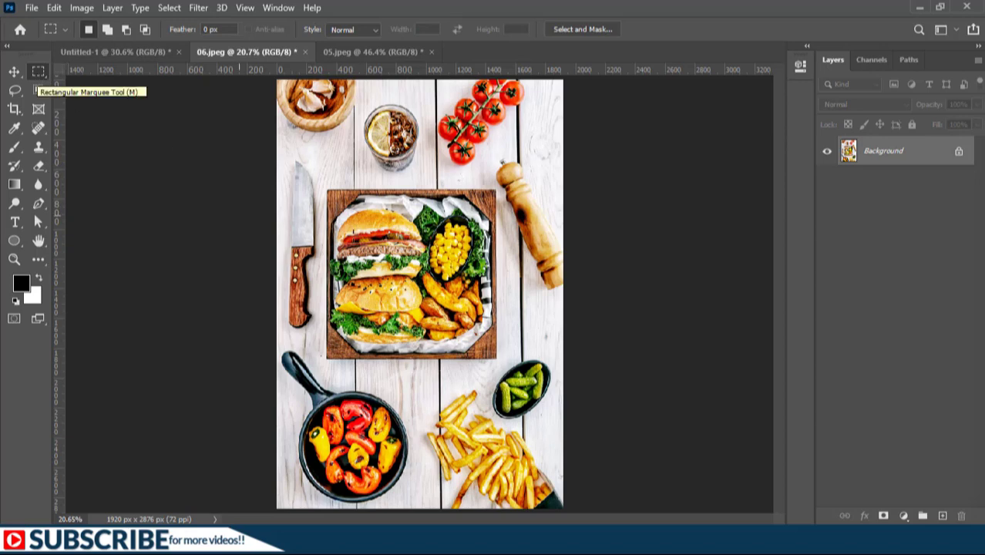
{"action": "right_click", "coordinate": [421, 188]}
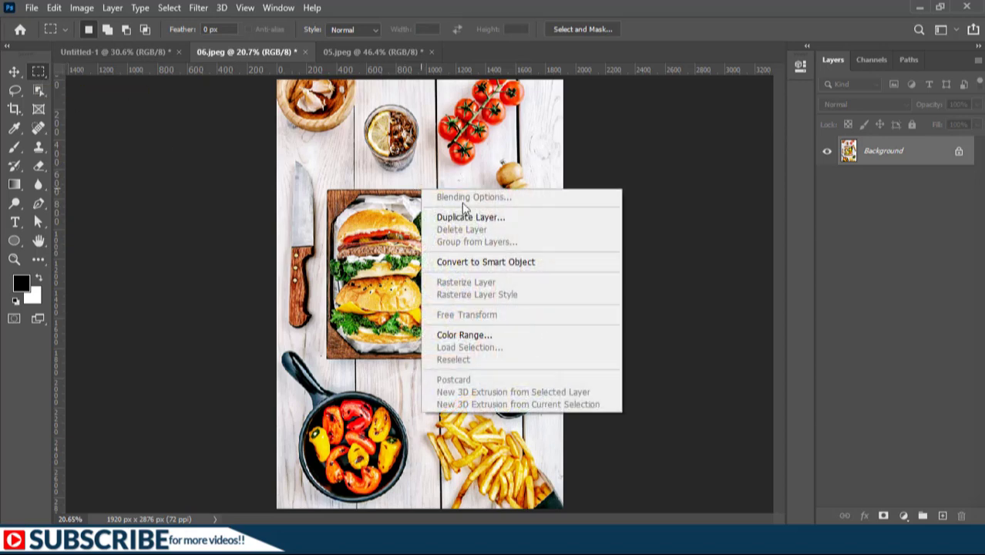
{"action": "left_click", "coordinate": [478, 216]}
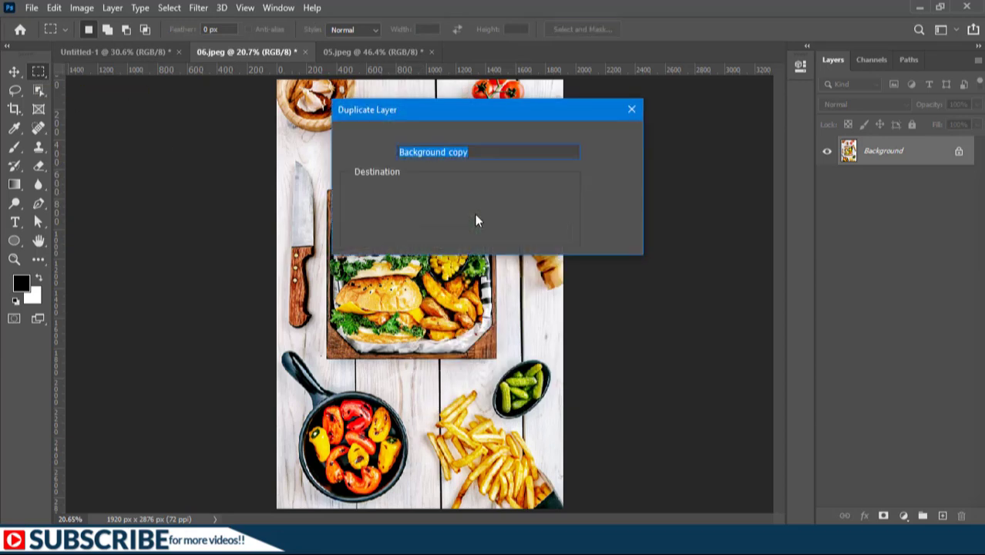
{"action": "left_click", "coordinate": [441, 190]}
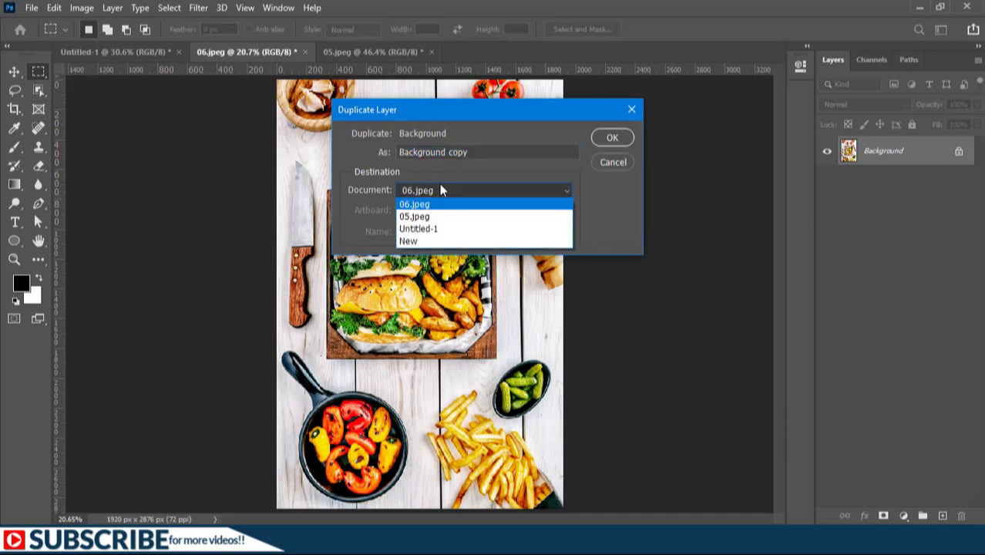
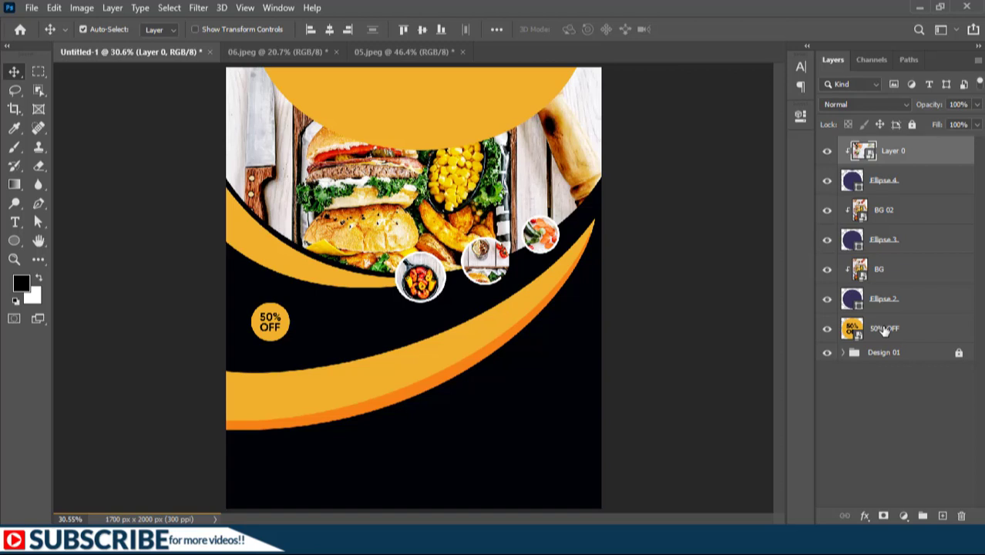
Group the recent poster layers into a group named "Design 02" and lock it
{"action": "left_click", "coordinate": [890, 330], "text": "shift"}
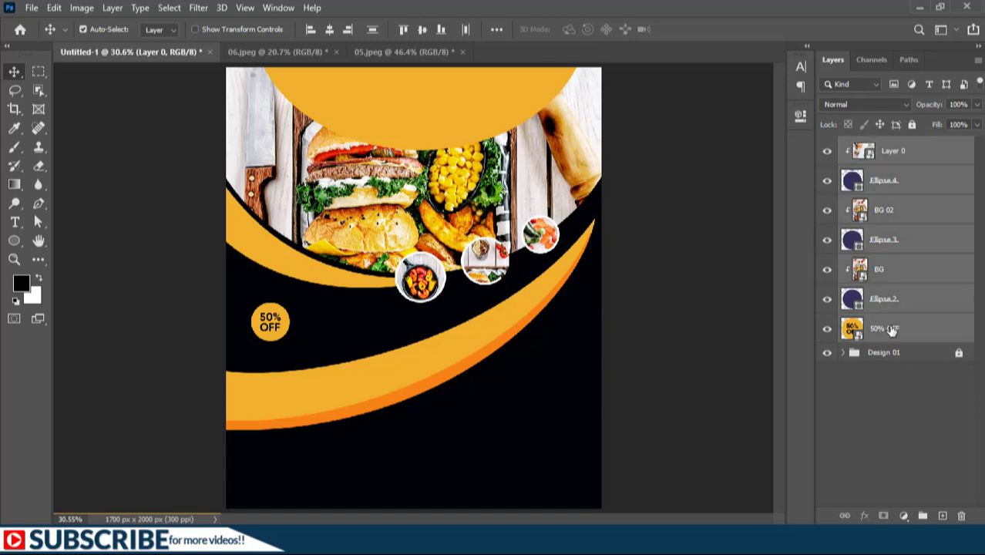
{"action": "key", "text": "ctrl+g"}
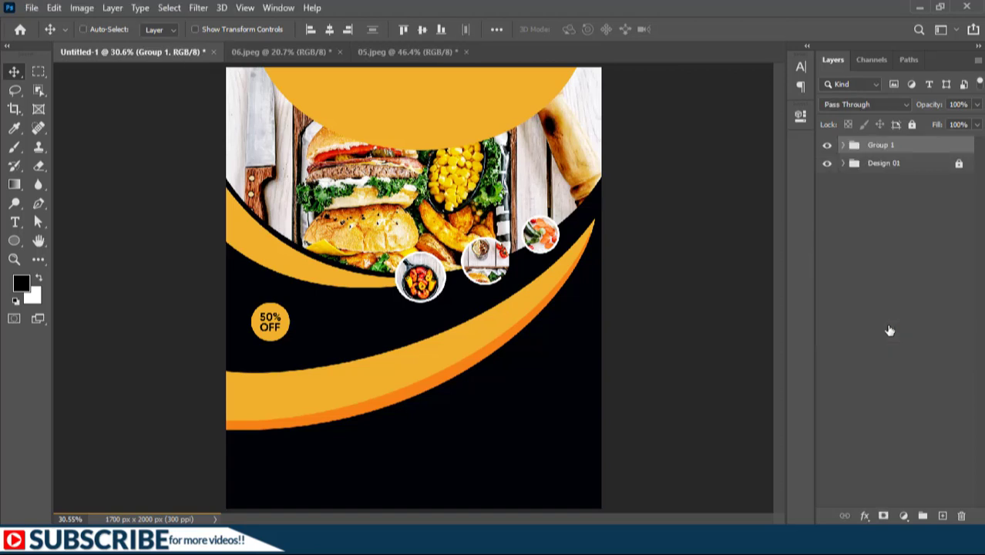
{"action": "double_click", "coordinate": [885, 146]}
{"action": "type", "text": "Design 02"}
{"action": "key", "text": "Return"}
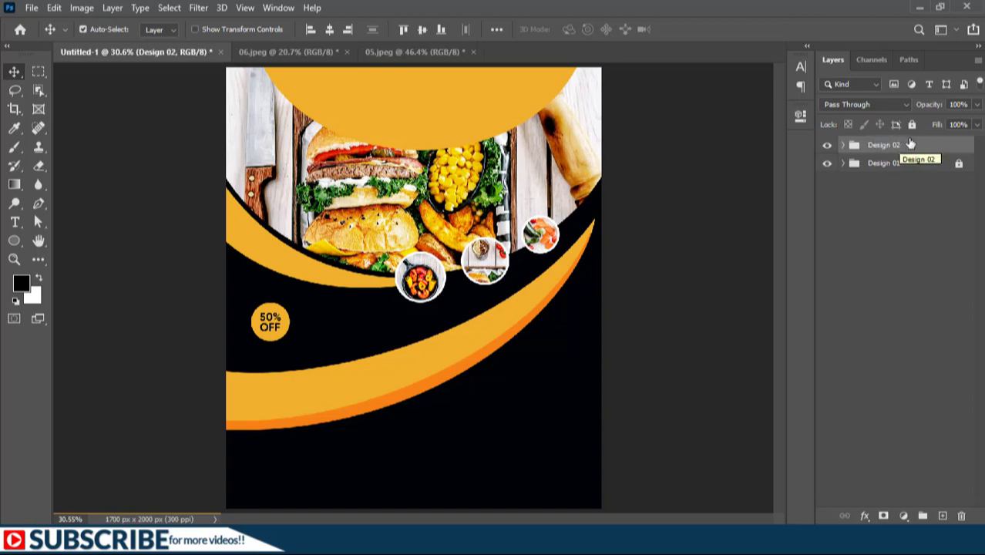
{"action": "left_click", "coordinate": [912, 126]}
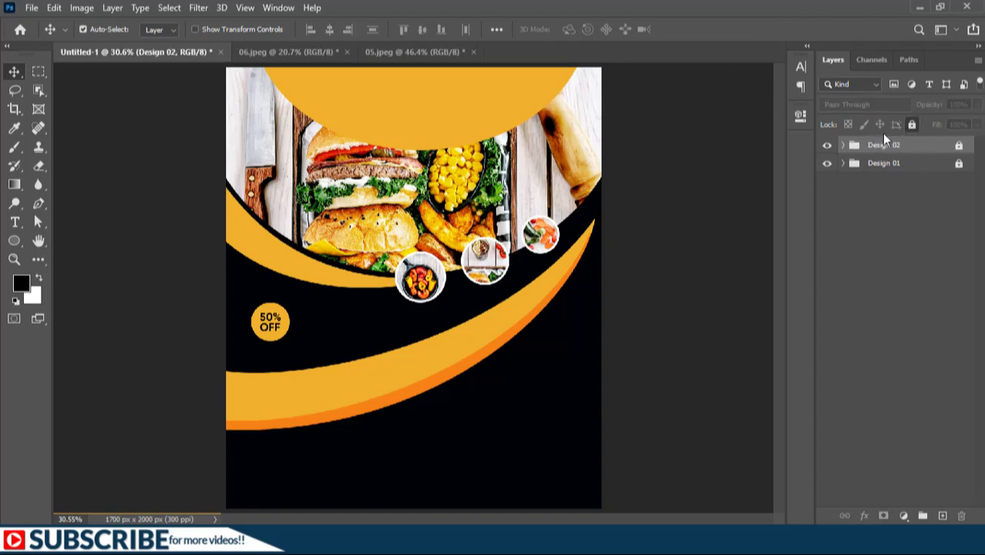
Add the text "LOGO" inside the yellow ellipse at the top of the poster
{"action": "left_click", "coordinate": [17, 224]}
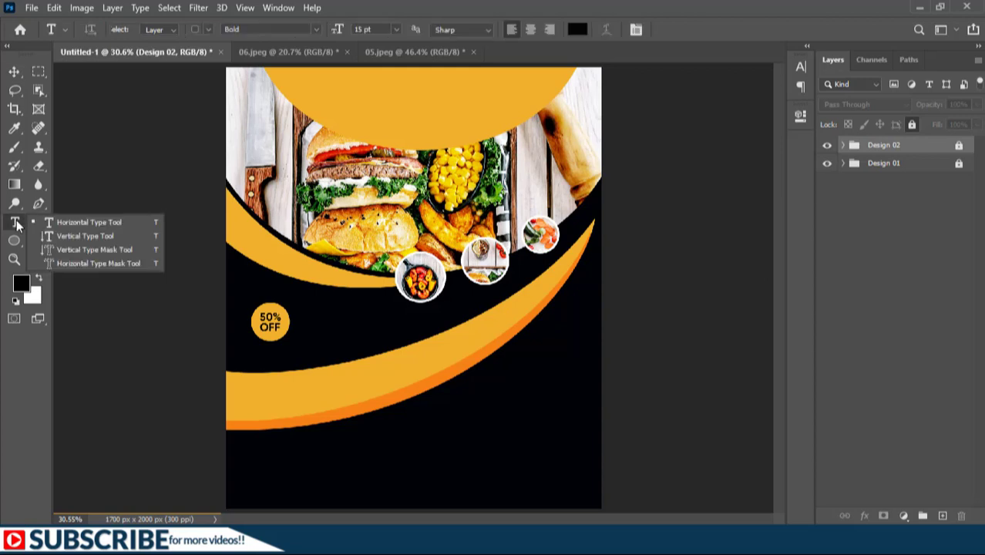
{"action": "left_click", "coordinate": [17, 224]}
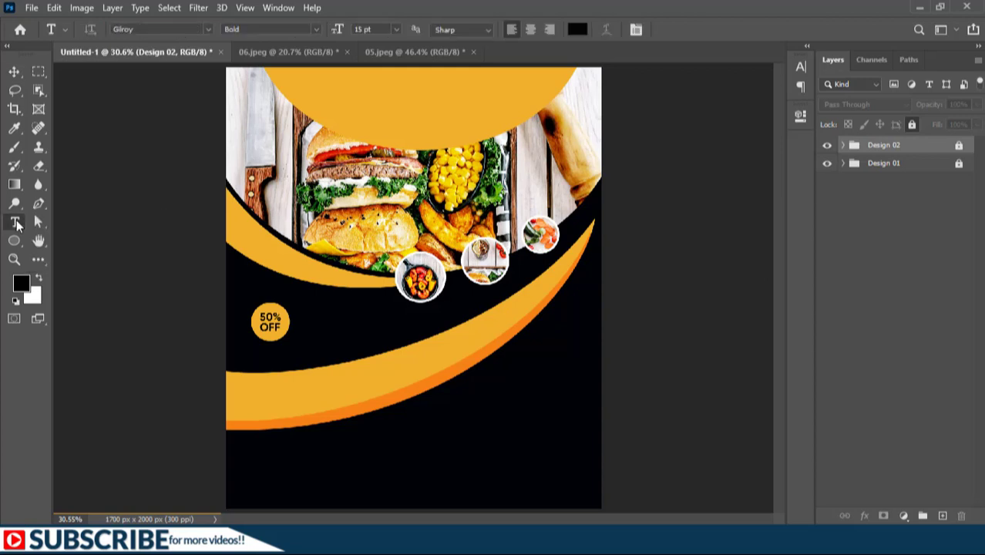
{"action": "left_click", "coordinate": [390, 104]}
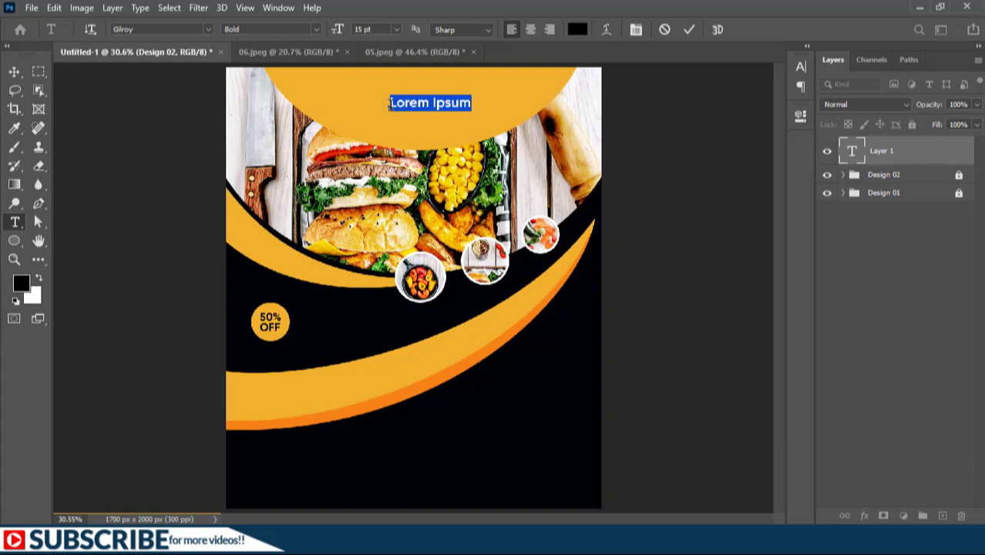
{"action": "type", "text": "LOGO"}
{"action": "key", "text": "ctrl+Return"}
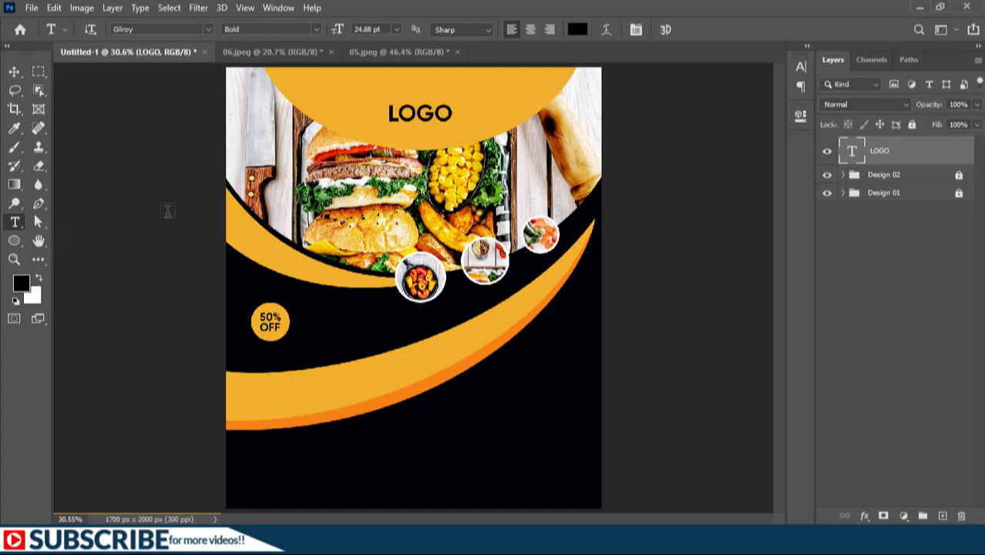
Draw a fork custom shape from the Cutlery set, about 276 by 233 px, over the LOGO text
{"action": "left_click", "coordinate": [15, 242]}
{"action": "right_click", "coordinate": [14, 242]}
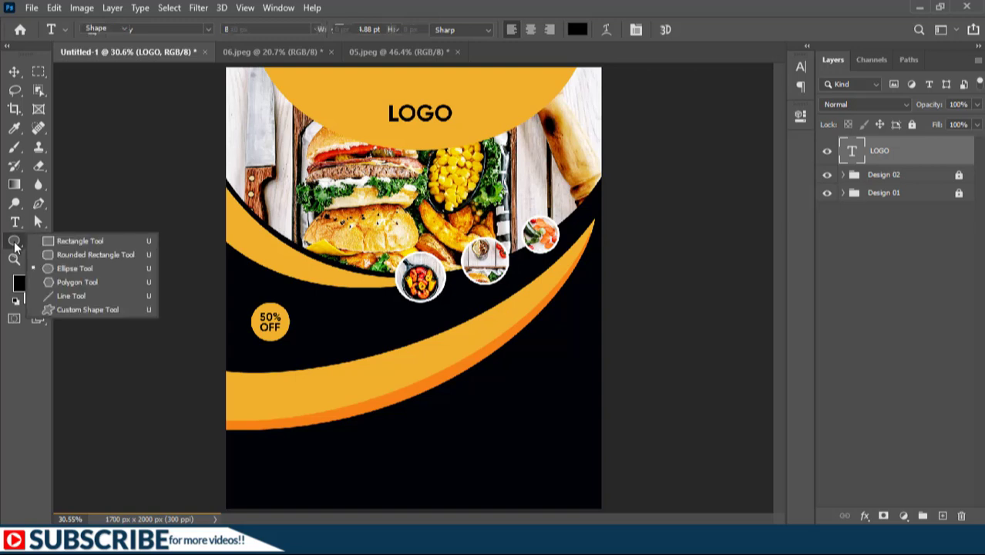
{"action": "left_click", "coordinate": [90, 311]}
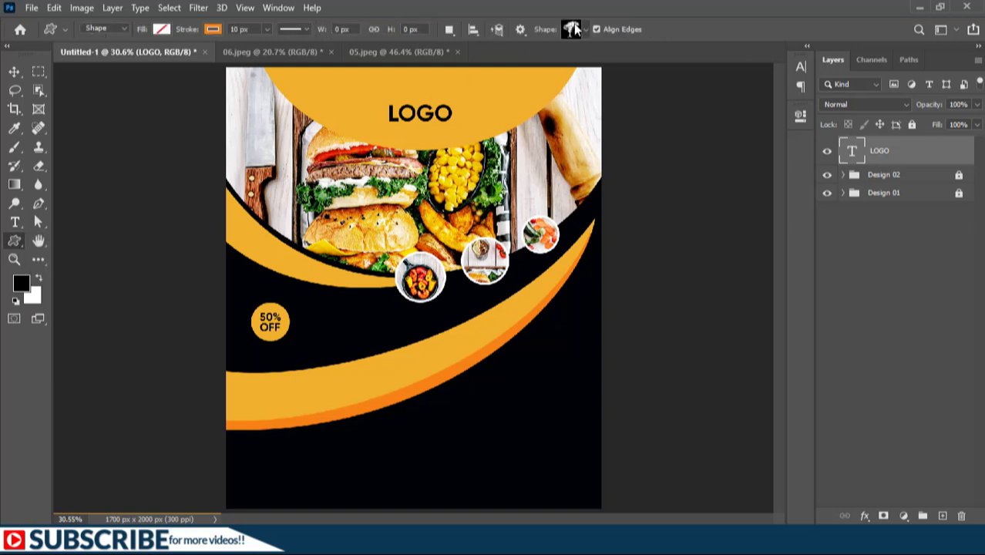
{"action": "left_click", "coordinate": [584, 31]}
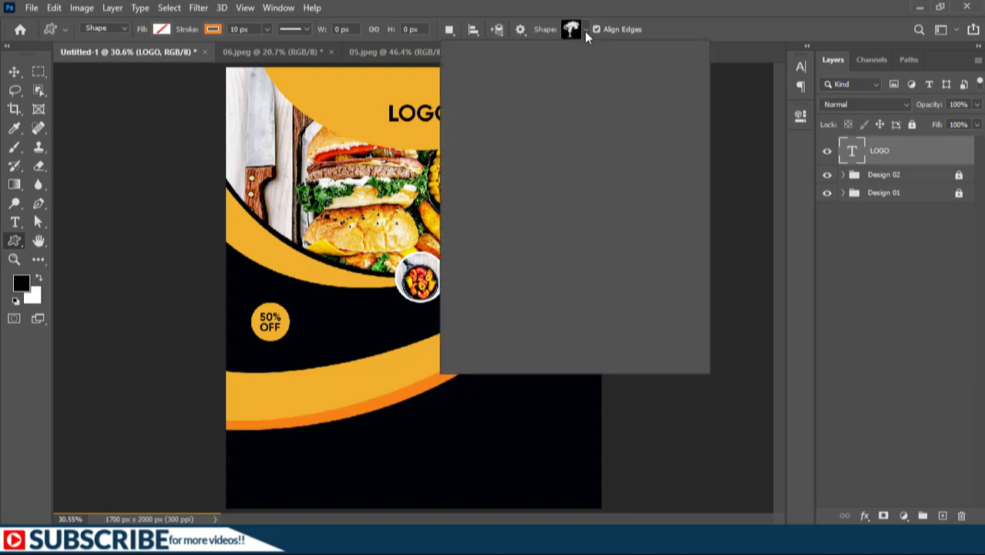
{"action": "left_click", "coordinate": [458, 59]}
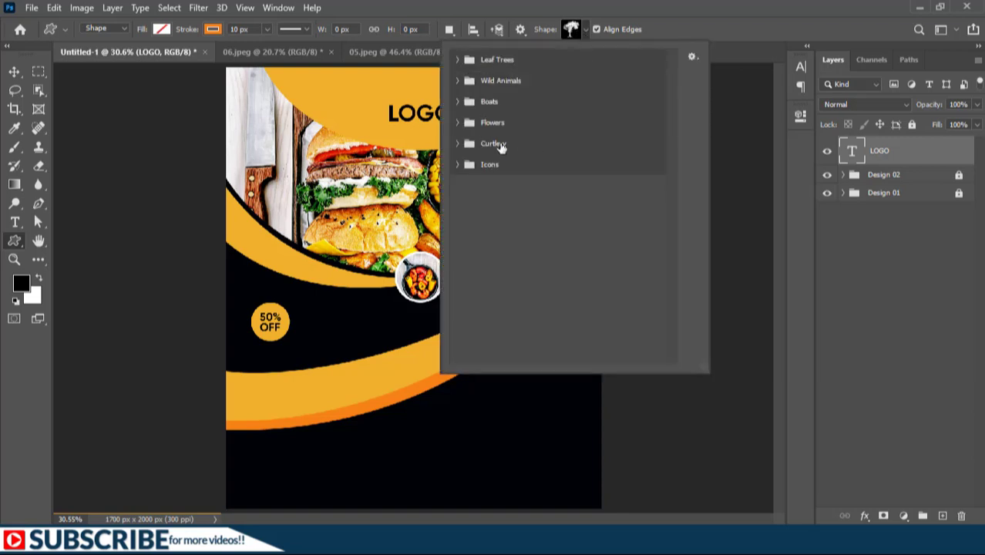
{"action": "left_click", "coordinate": [456, 144]}
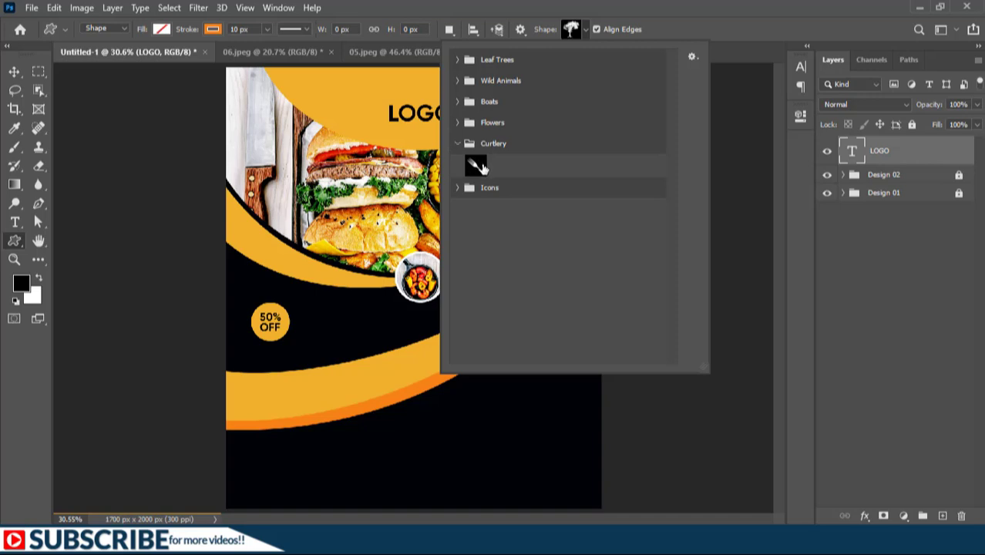
{"action": "double_click", "coordinate": [476, 167]}
{"action": "left_click_drag", "start_coordinate": [383, 94], "coordinate": [444, 146]}
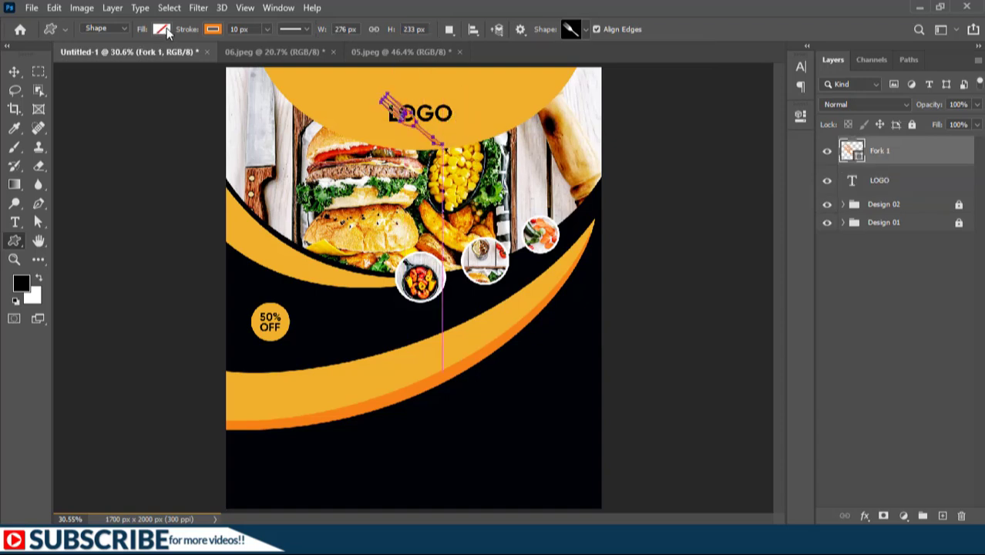
Set the fork shape's fill colour to white
{"action": "left_click", "coordinate": [162, 29]}
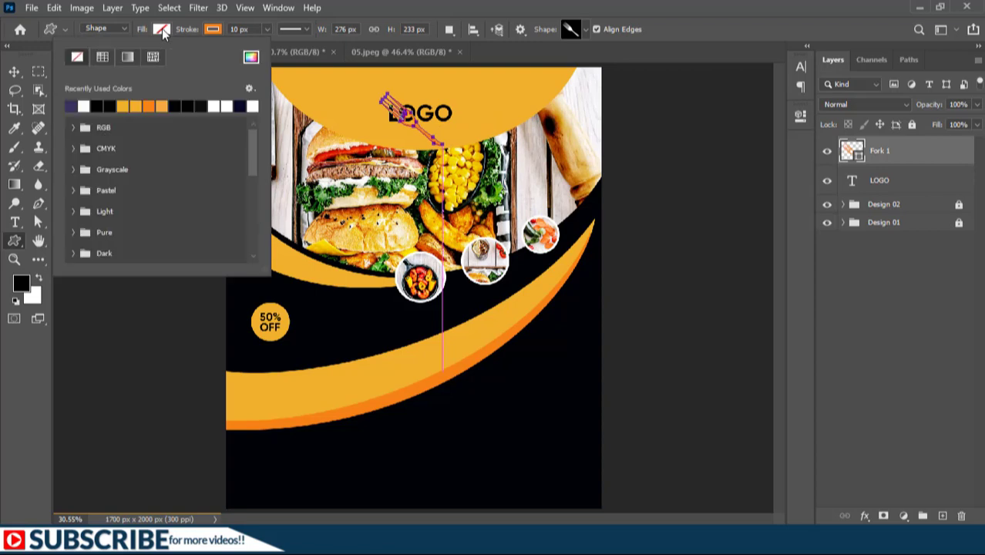
{"action": "left_click", "coordinate": [89, 104]}
{"action": "left_click", "coordinate": [213, 29]}
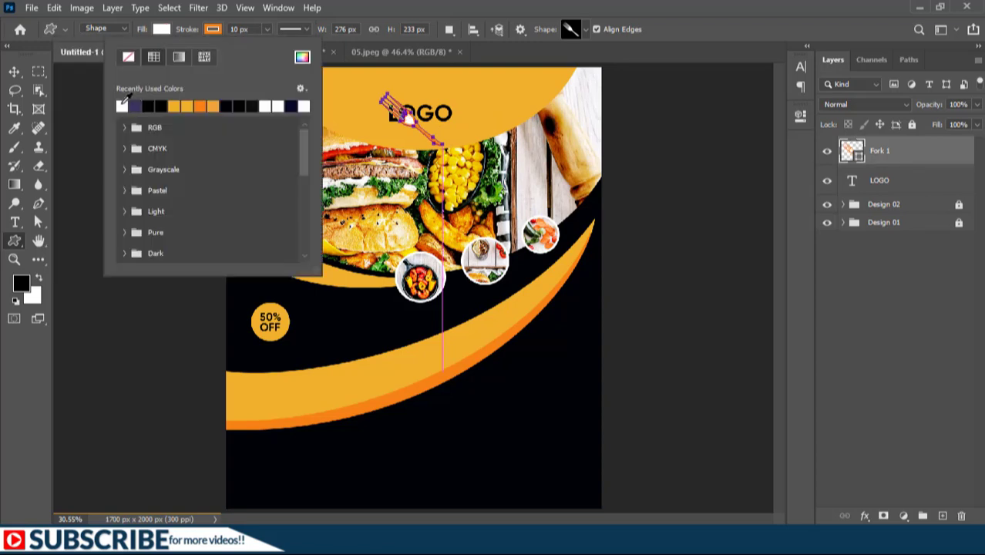
Move the white fork so it sits just above the LOGO text
{"action": "key", "text": "v"}
{"action": "left_click_drag", "start_coordinate": [412, 125], "coordinate": [427, 111]}
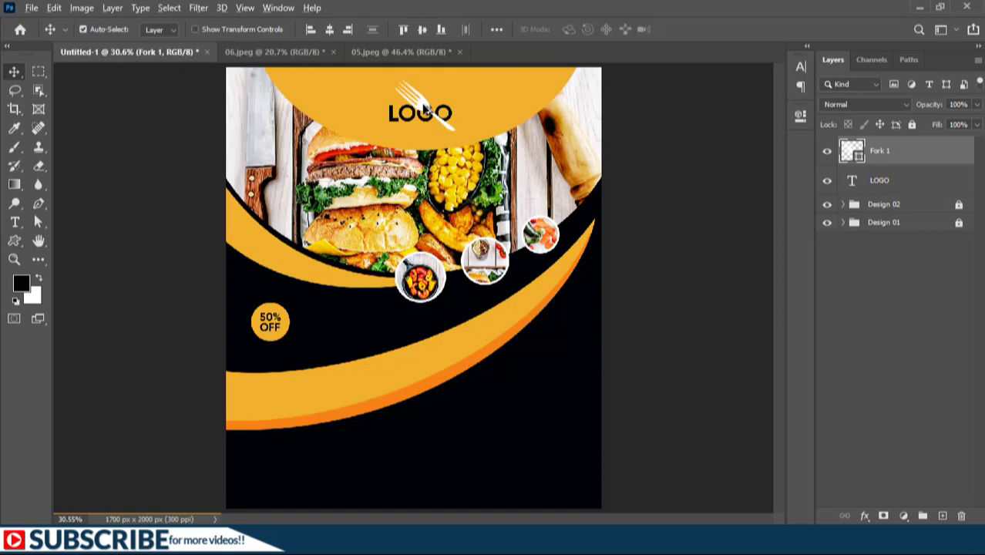
{"action": "mouse_move", "coordinate": [423, 109]}
{"action": "left_mouse_down"}
{"action": "mouse_move", "coordinate": [426, 98]}
{"action": "mouse_move", "coordinate": [433, 106]}
{"action": "left_mouse_up"}
Duplicate the fork and flip the copy horizontally to form crossed forks
{"action": "key", "text": "ctrl+j"}
{"action": "key", "text": "ctrl+t"}
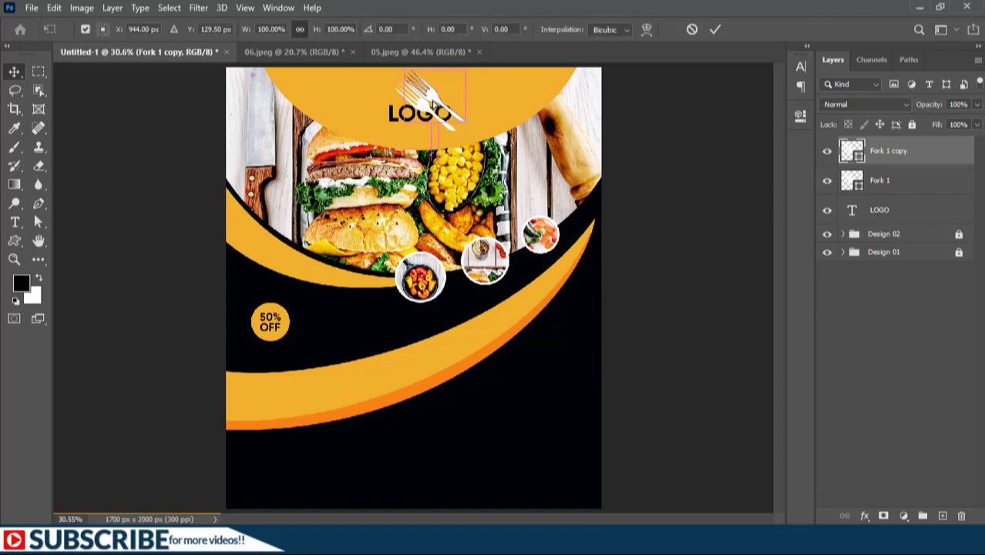
{"action": "right_click", "coordinate": [432, 100]}
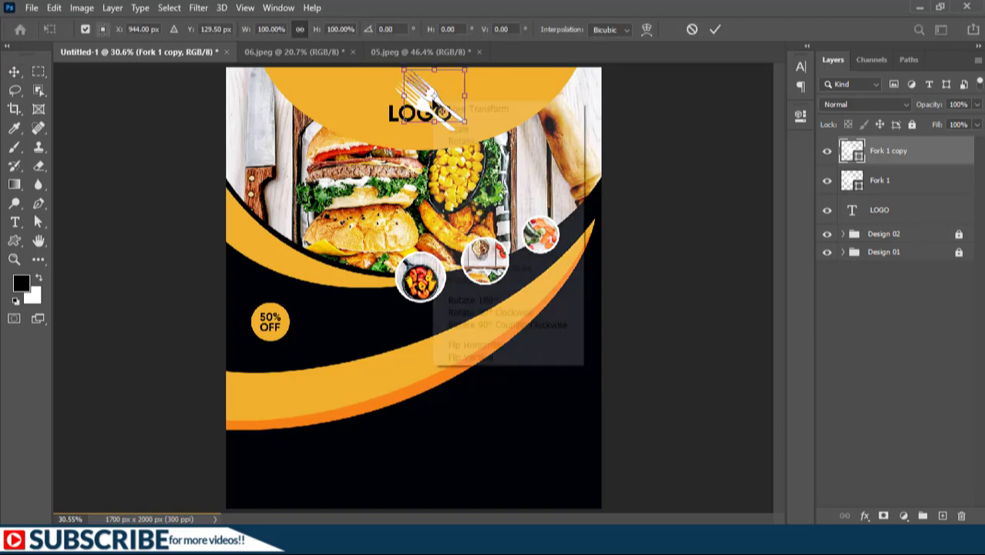
{"action": "left_click", "coordinate": [482, 345]}
Merge the two fork shape layers into one layer
{"action": "left_click", "coordinate": [880, 182], "text": "shift"}
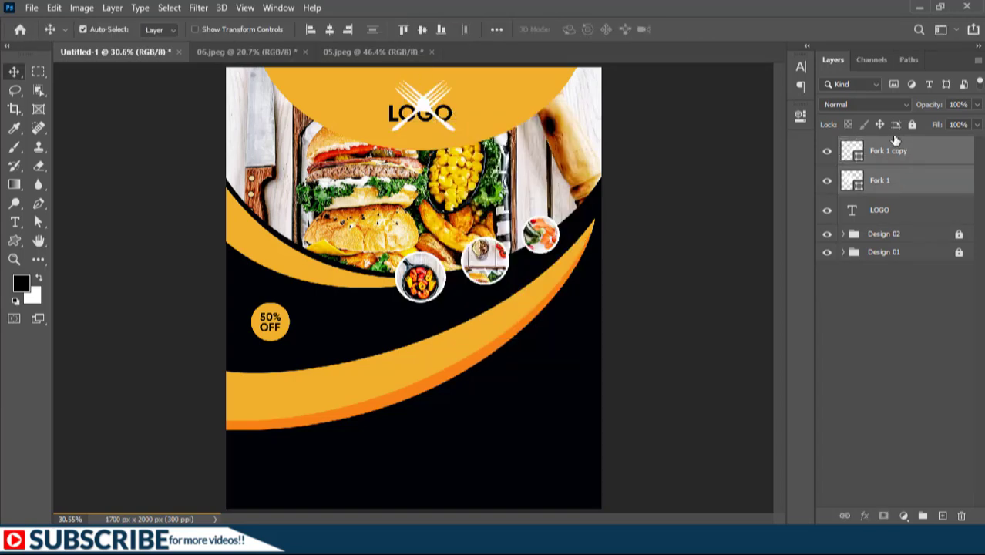
{"action": "right_click", "coordinate": [876, 178]}
{"action": "left_click", "coordinate": [763, 199]}
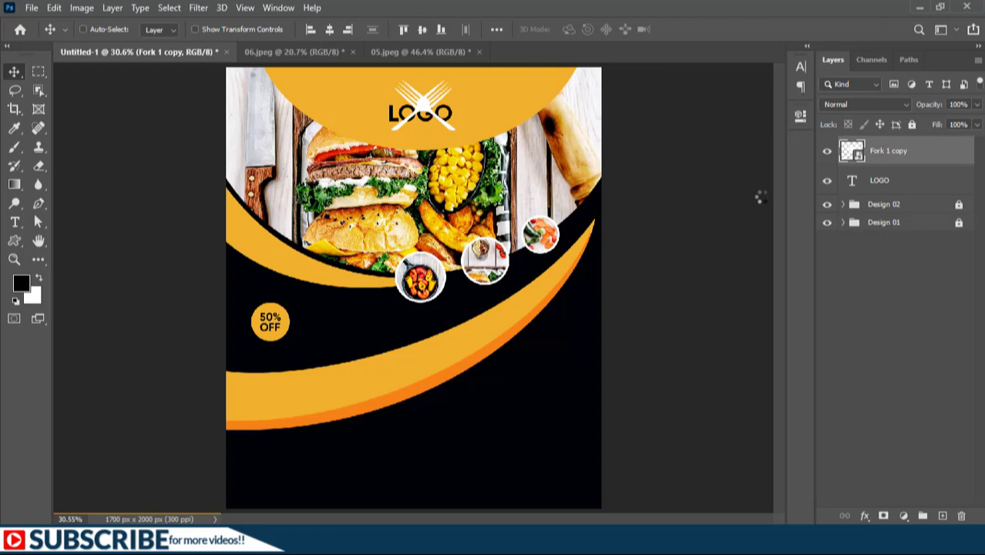
Scale the crossed forks down to about 60% above the LOGO text
{"action": "key", "text": "ctrl+t"}
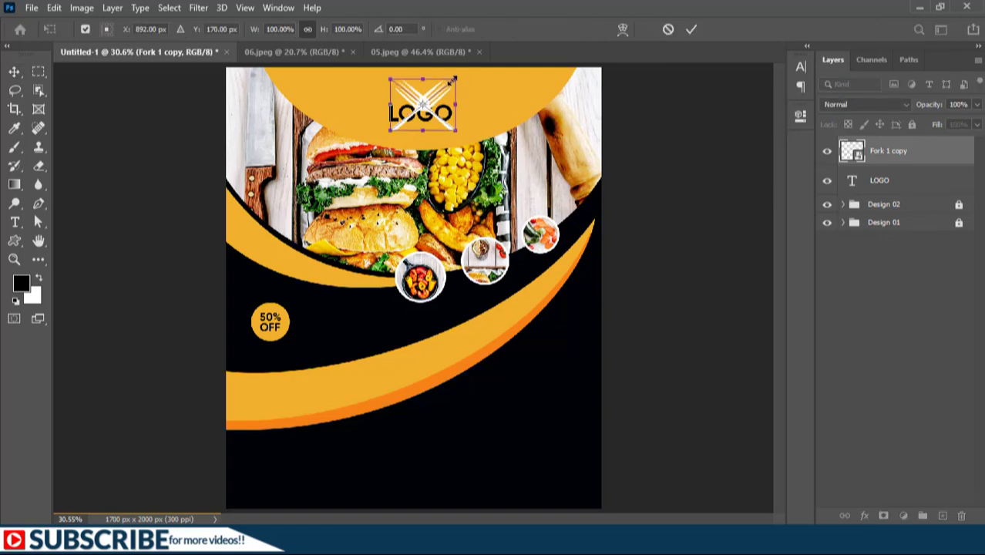
{"action": "left_click_drag", "start_coordinate": [453, 79], "coordinate": [428, 96]}
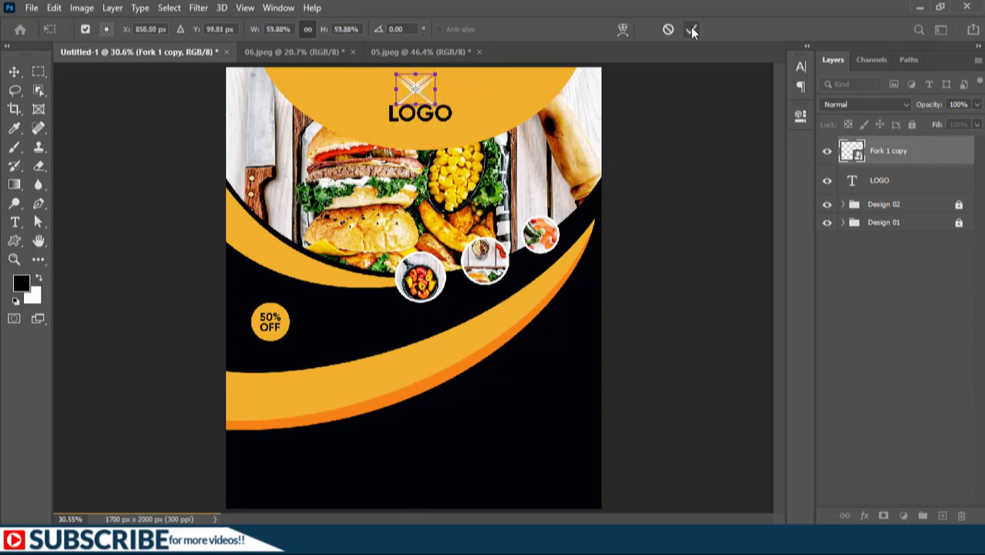
{"action": "left_click", "coordinate": [691, 30]}
Group the forks and LOGO text into a group named "Logo" and lock it
{"action": "left_click", "coordinate": [884, 150], "text": "shift"}
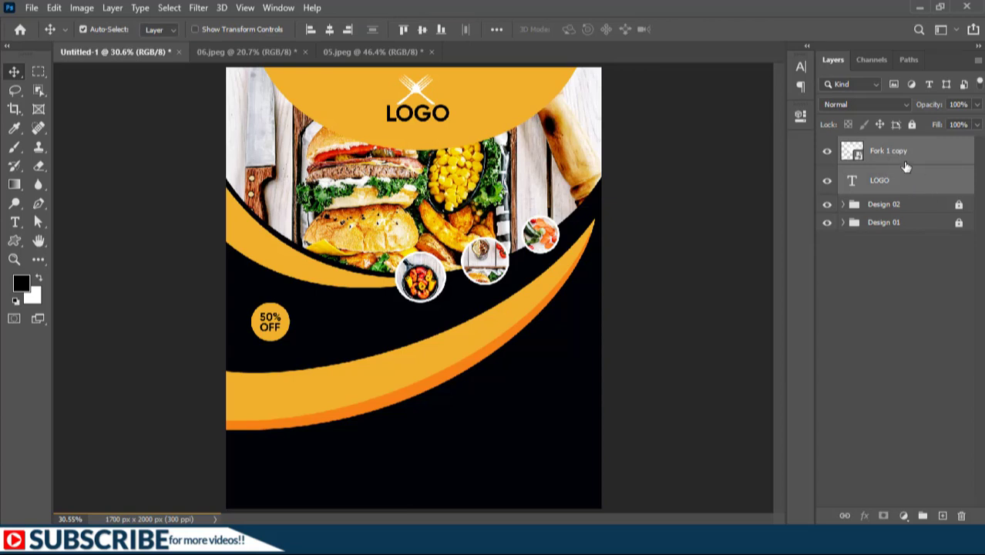
{"action": "key", "text": "ctrl+g"}
{"action": "double_click", "coordinate": [879, 145]}
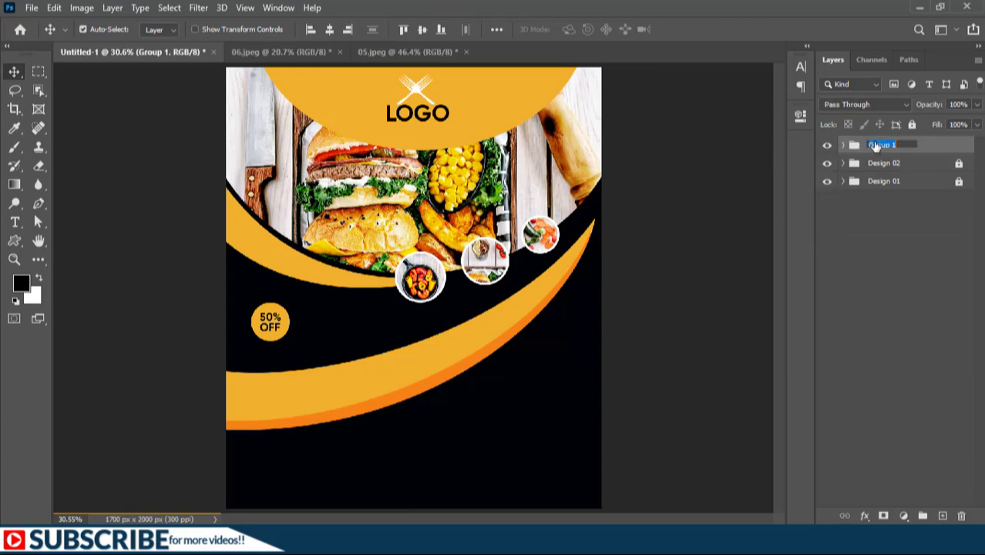
{"action": "type", "text": "Logo"}
{"action": "key", "text": "Return"}
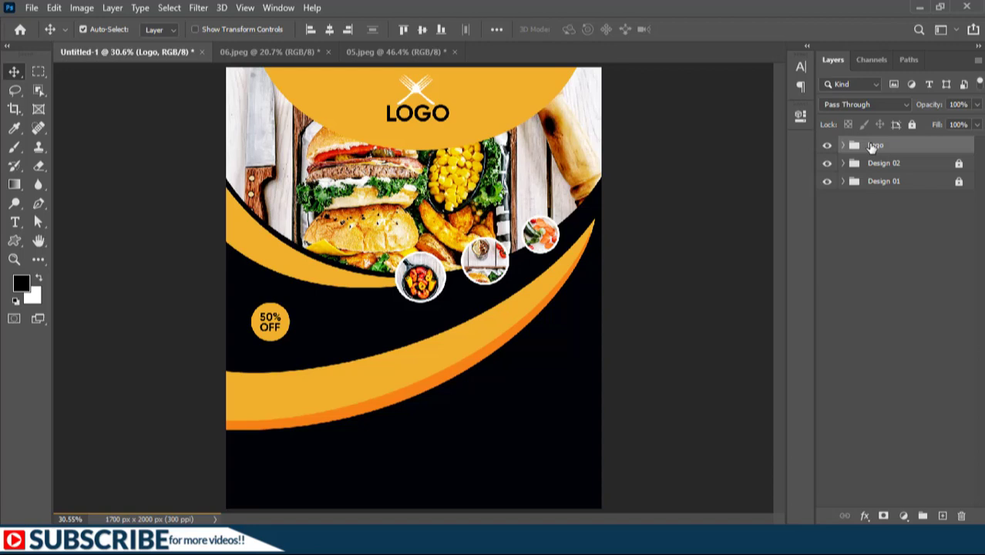
{"action": "left_click", "coordinate": [912, 125]}
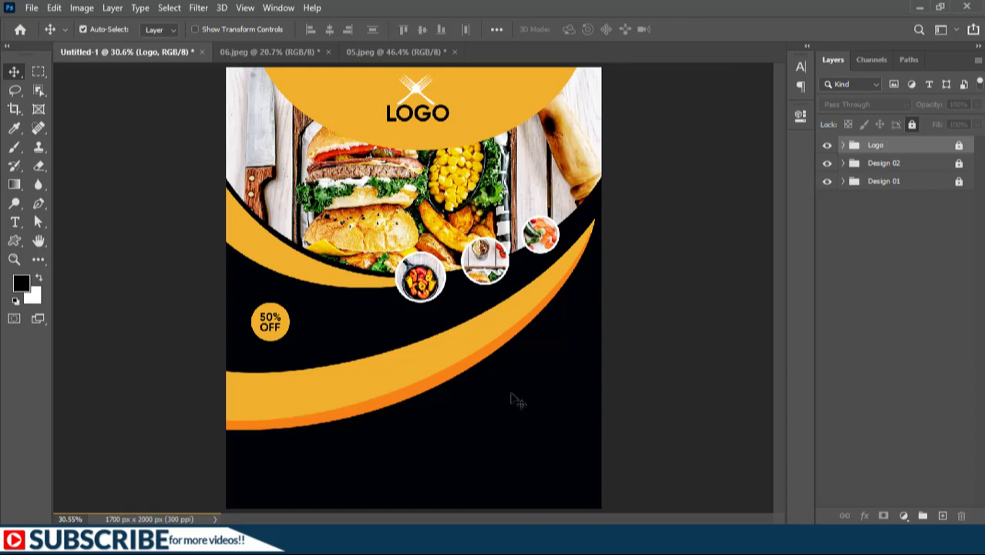
Set the type font to Edwardian Script ITC and sample the orange swoosh colour f78117 as text colour
{"action": "key", "text": "t"}
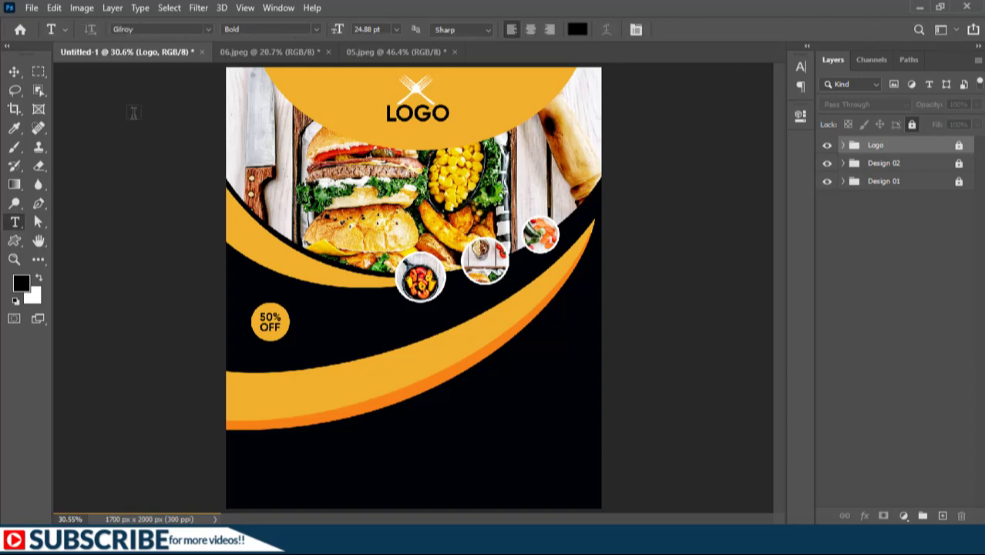
{"action": "left_click", "coordinate": [161, 30]}
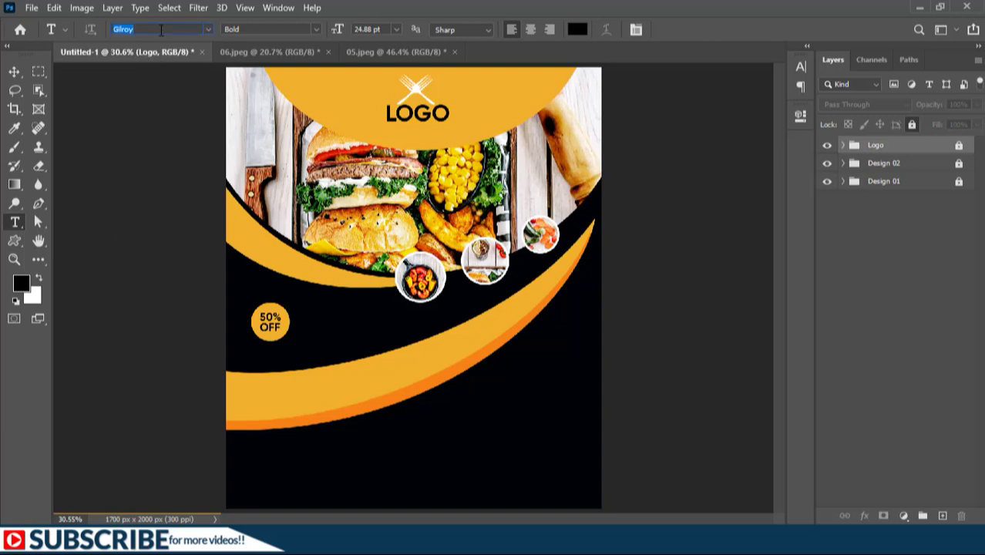
{"action": "type", "text": "edwa"}
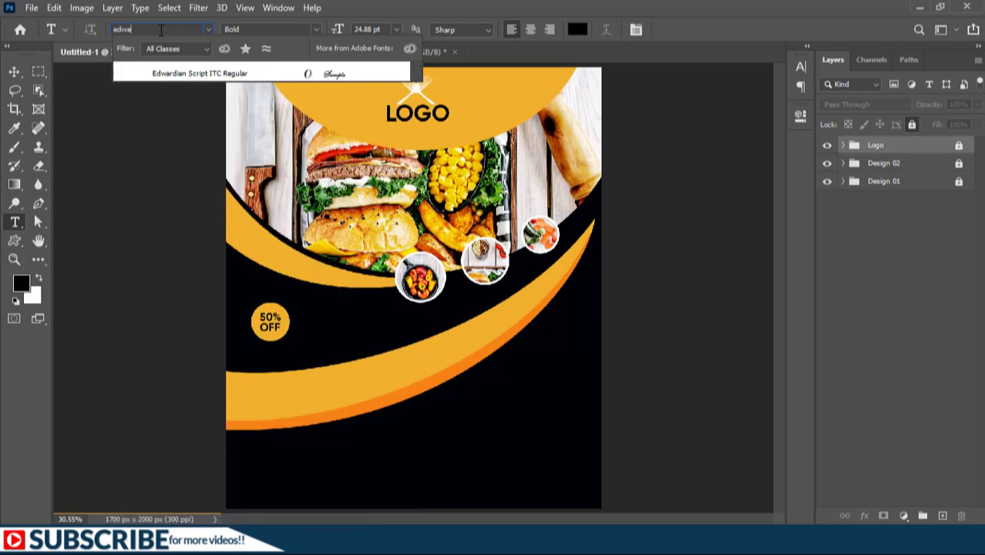
{"action": "key", "text": "Return"}
{"action": "left_click", "coordinate": [580, 31]}
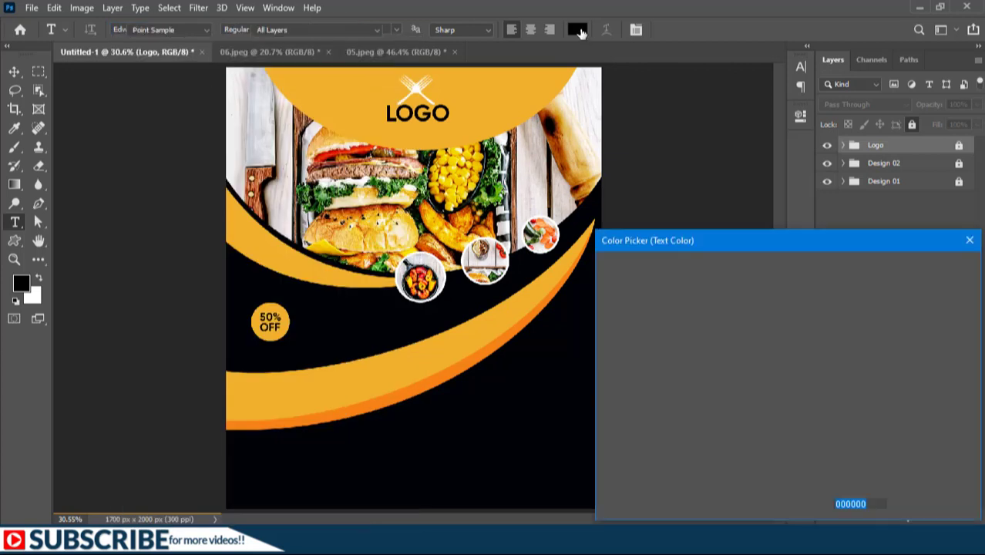
{"action": "left_click", "coordinate": [463, 363]}
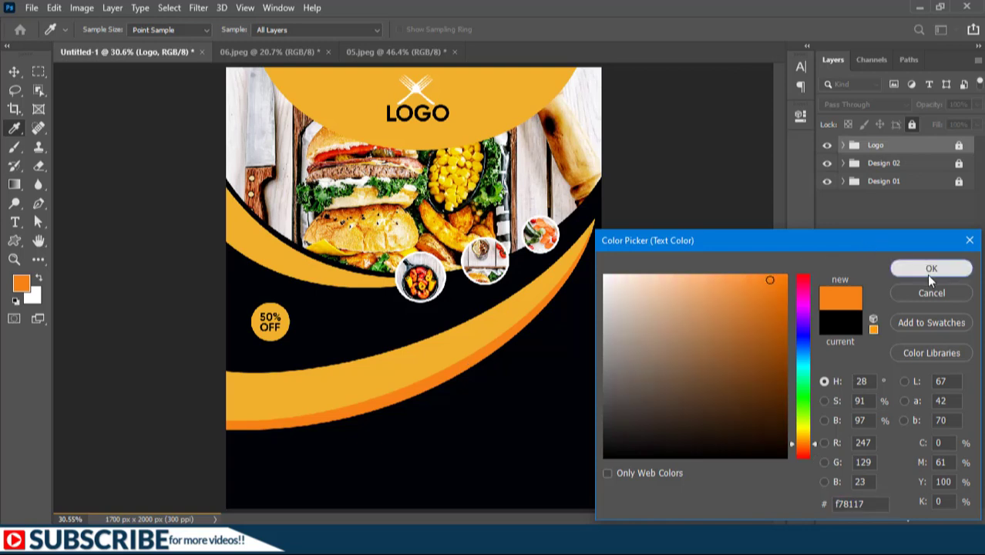
{"action": "left_click", "coordinate": [930, 268]}
Add the text "Delicious Meals" near the lower right and scale it up to about 239%
{"action": "left_click", "coordinate": [356, 447]}
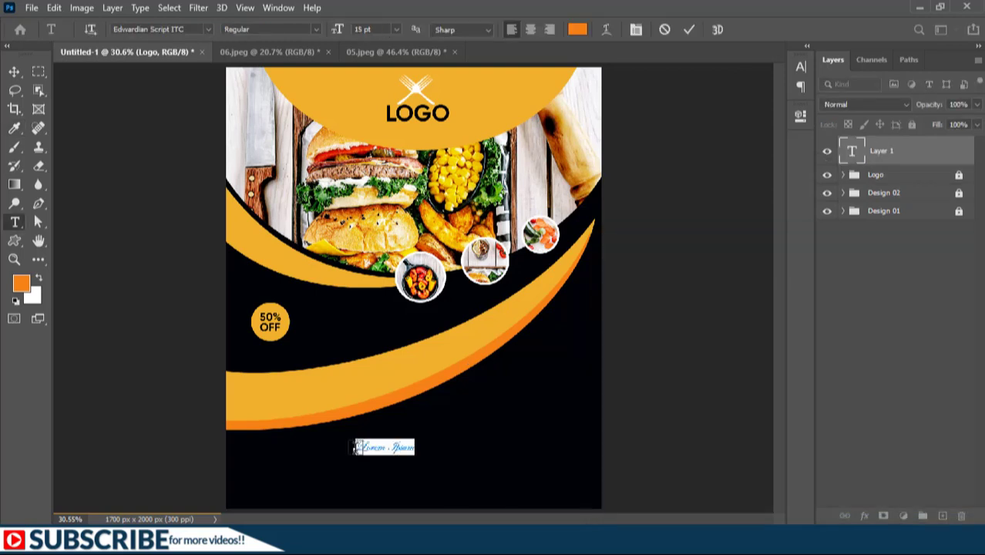
{"action": "type", "text": "Delicious Meals"}
{"action": "key", "text": "ctrl+t"}
{"action": "left_click_drag", "start_coordinate": [426, 457], "coordinate": [532, 481]}
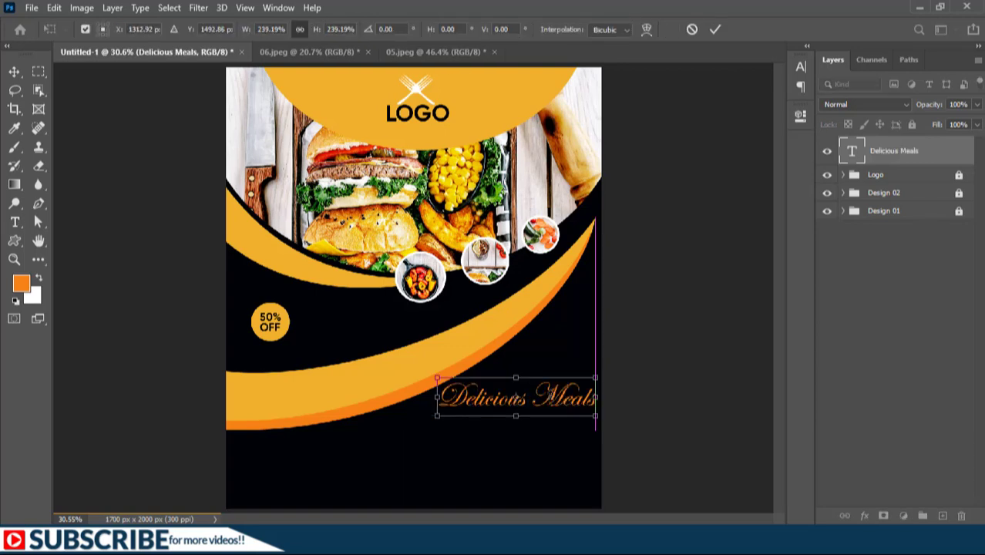
{"action": "key", "text": "Return"}
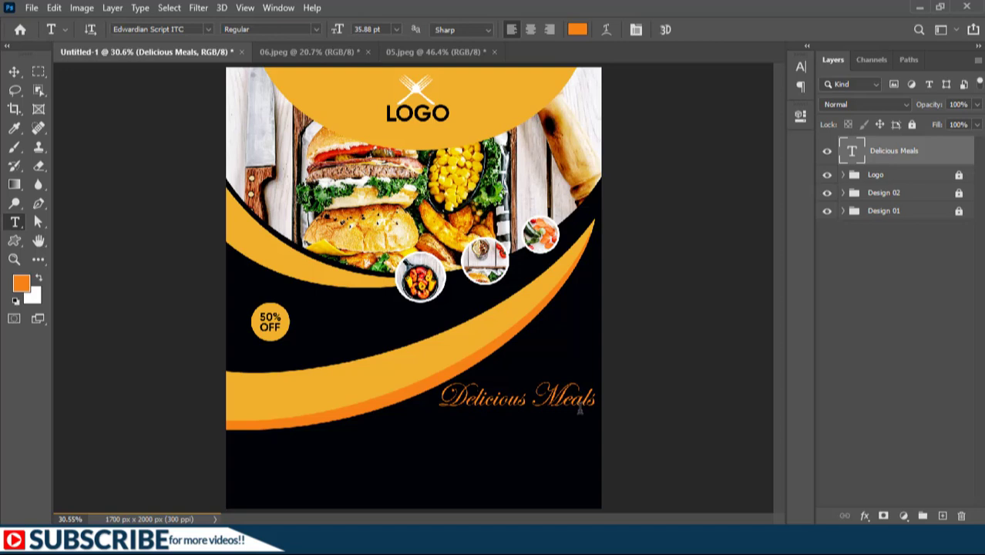
Apply Faux Bold to the "Delicious Meals" headline text and commit the edit
{"action": "double_click", "coordinate": [852, 152]}
{"action": "left_click", "coordinate": [316, 28]}
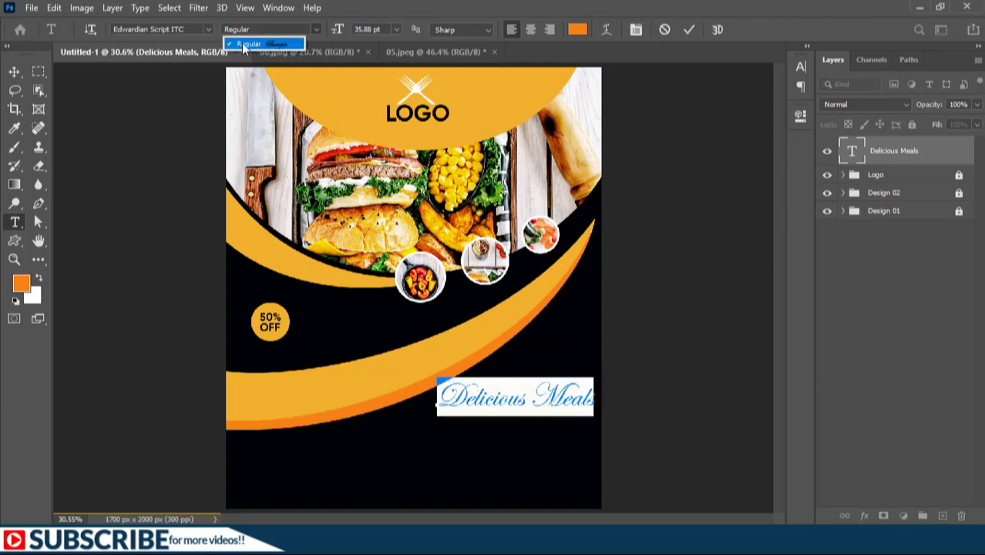
{"action": "left_click", "coordinate": [279, 30]}
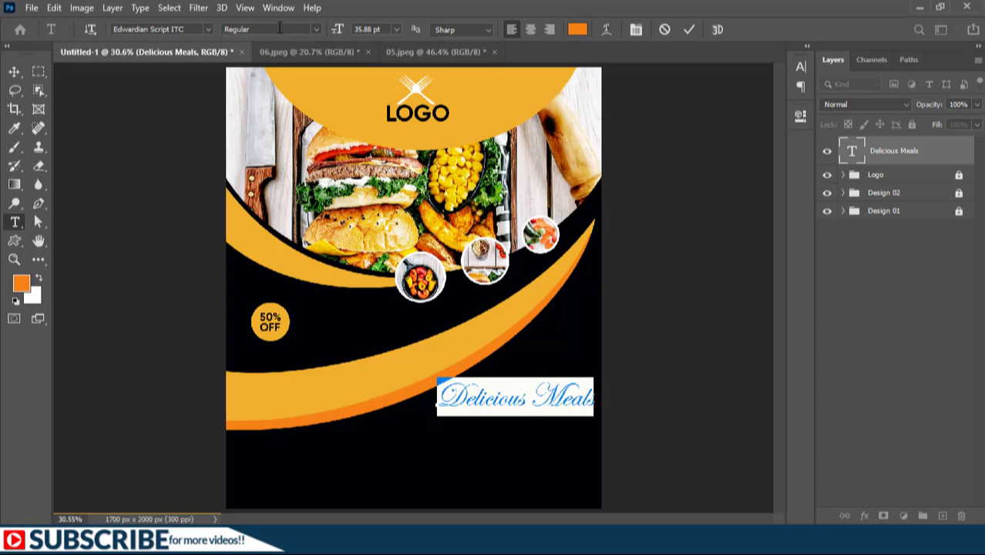
{"action": "left_click", "coordinate": [799, 68]}
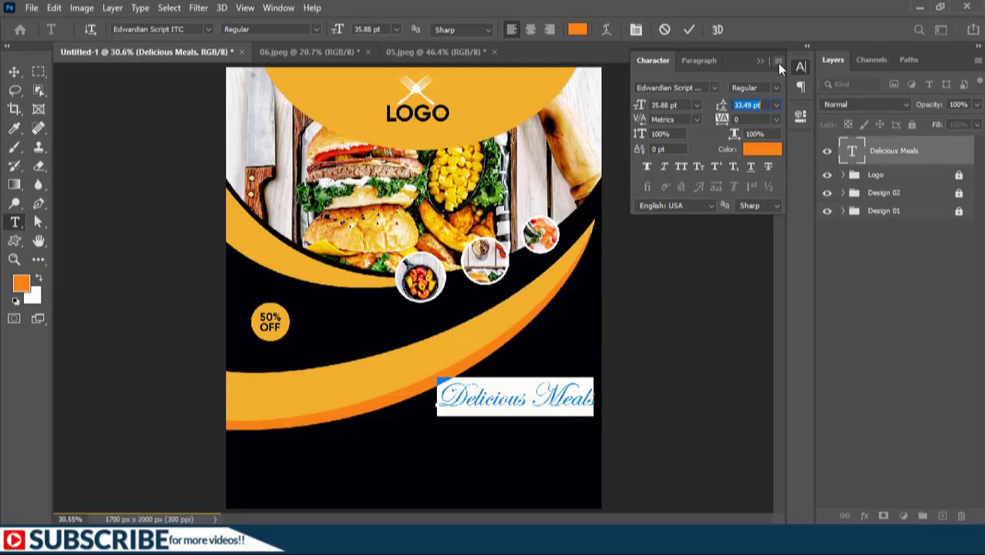
{"action": "left_click", "coordinate": [778, 64]}
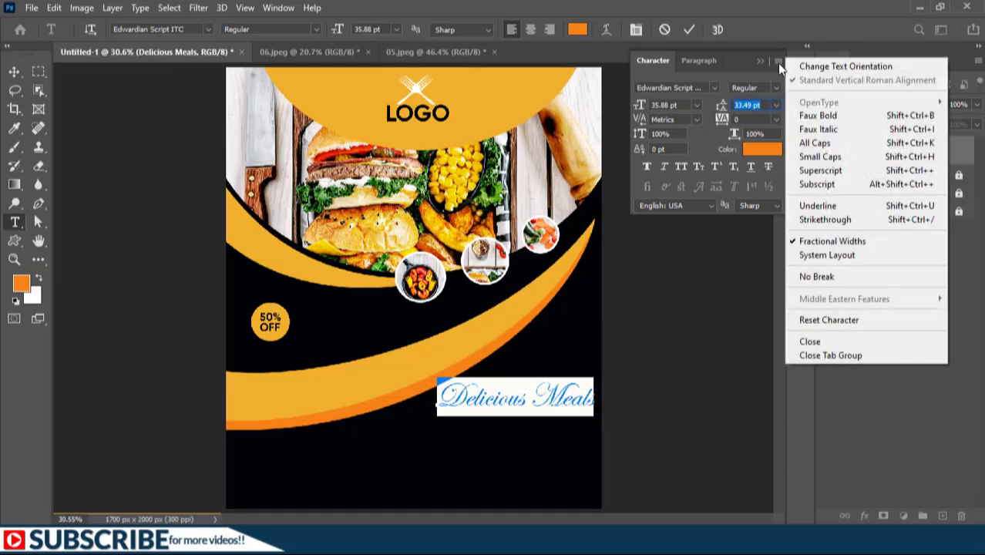
{"action": "left_click", "coordinate": [820, 116]}
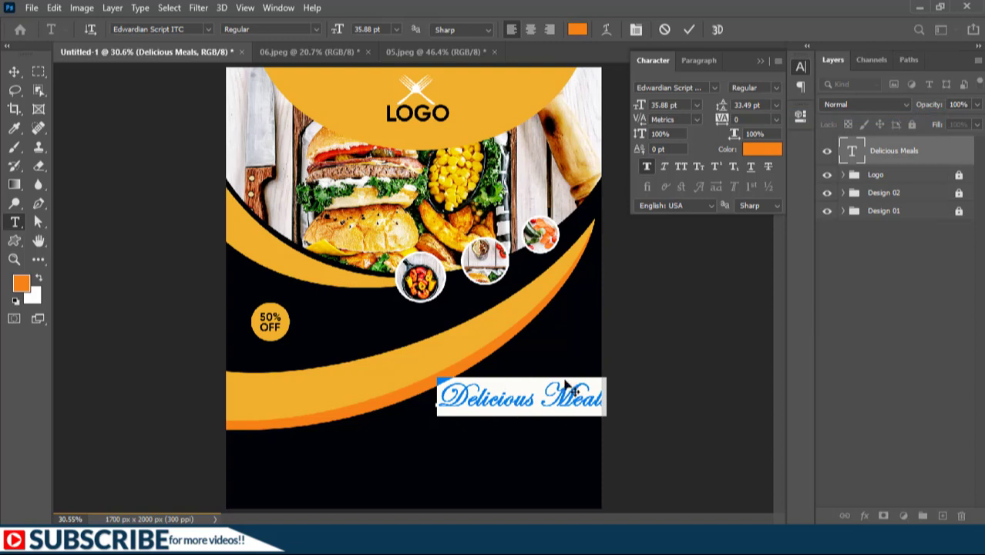
{"action": "left_click", "coordinate": [690, 30]}
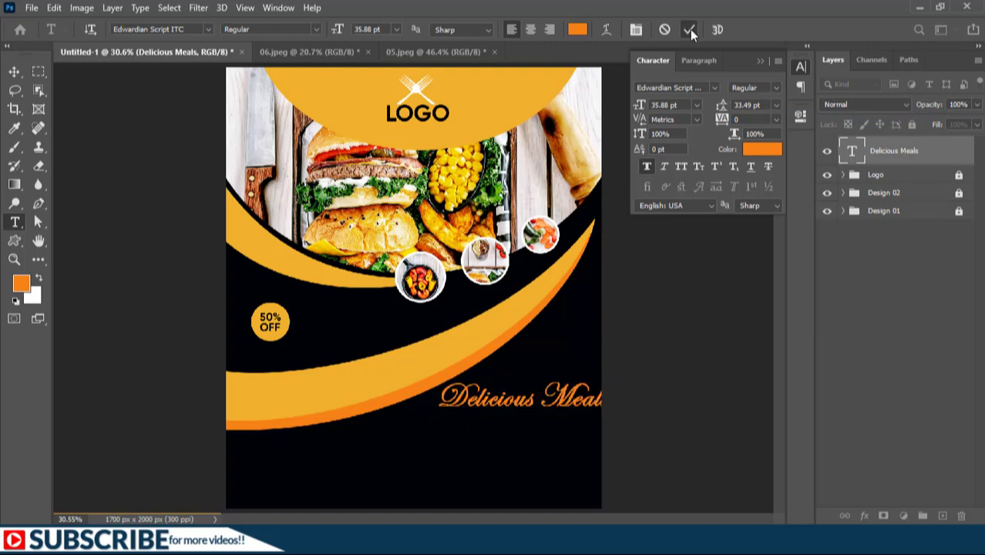
{"action": "left_click", "coordinate": [690, 30]}
{"action": "left_click", "coordinate": [758, 60]}
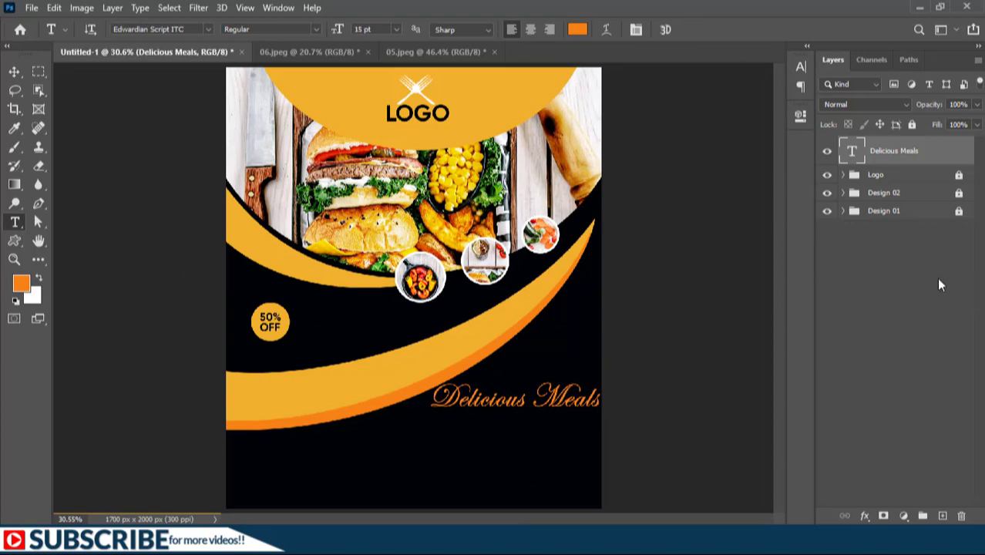
Add a "FLYER DESIGN" line in Gilroy Medium below the headline and scale it up to about 136%
{"action": "left_click", "coordinate": [939, 285]}
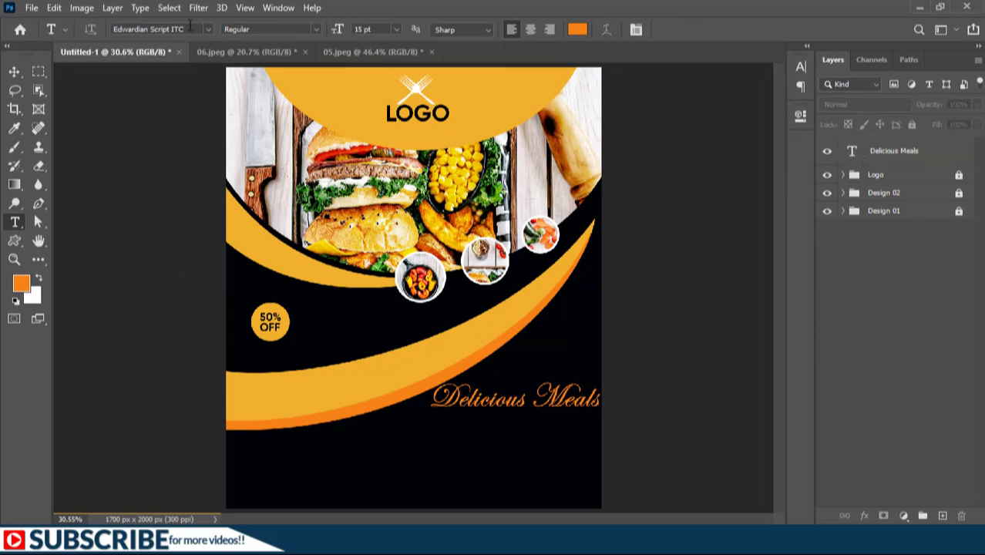
{"action": "left_click", "coordinate": [188, 28]}
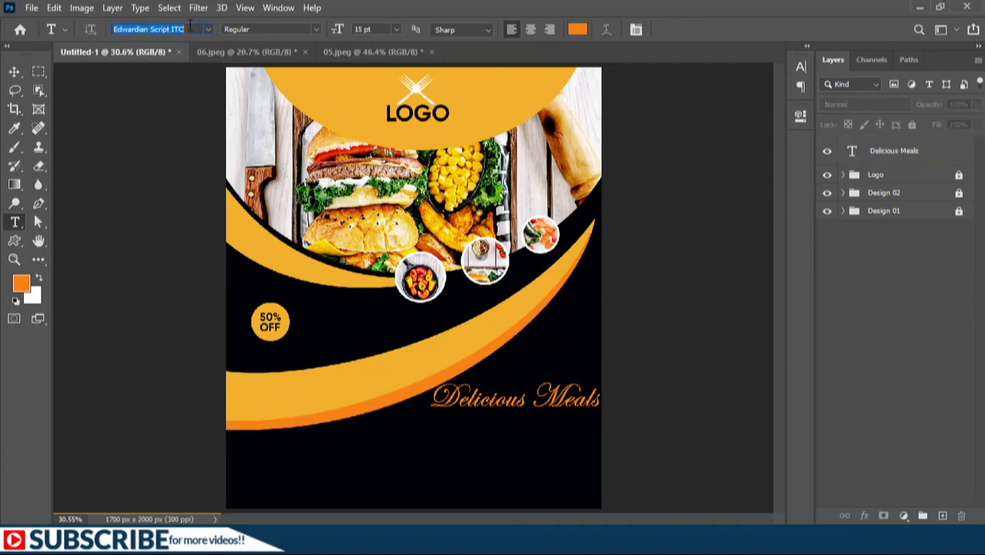
{"action": "type", "text": "gilro"}
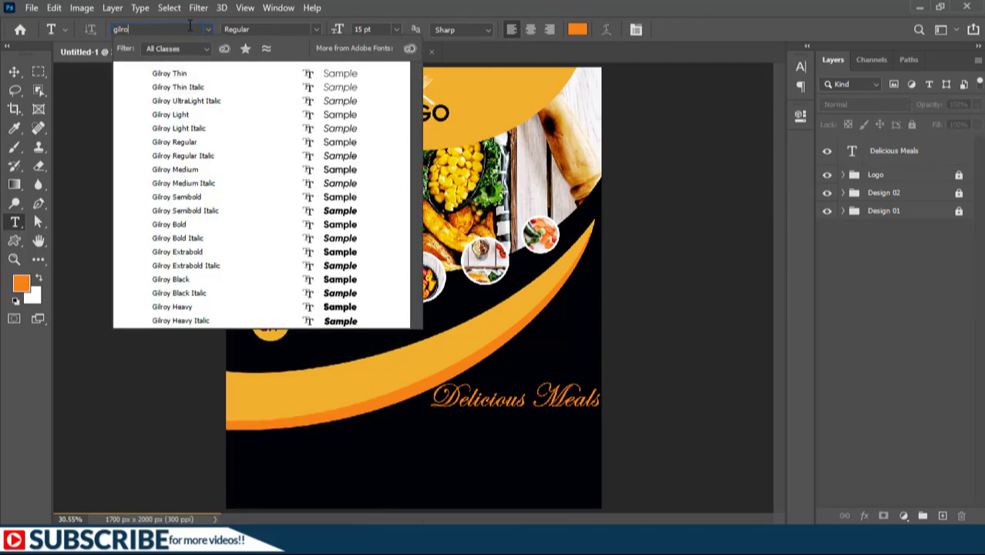
{"action": "left_click", "coordinate": [176, 170]}
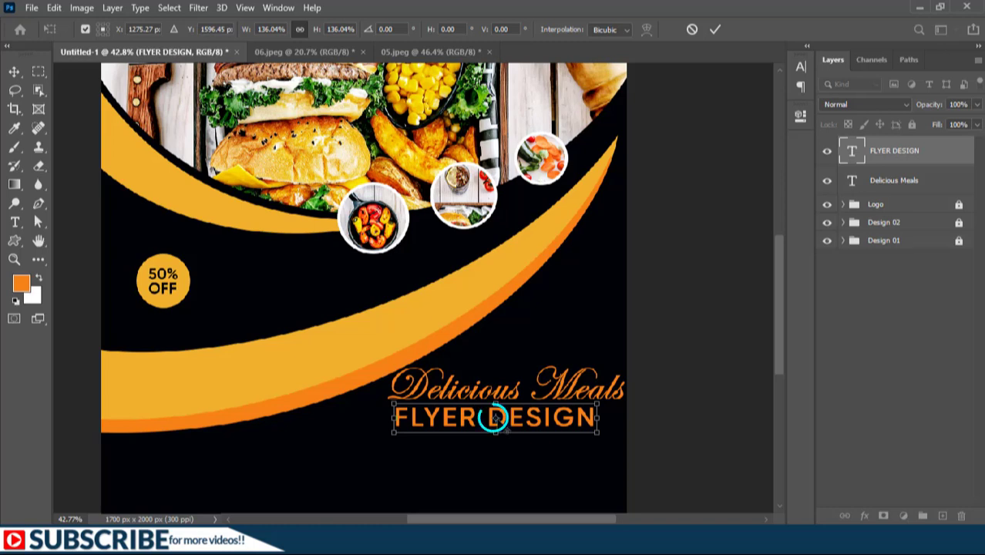
{"action": "left_click_drag", "start_coordinate": [498, 421], "coordinate": [397, 416]}
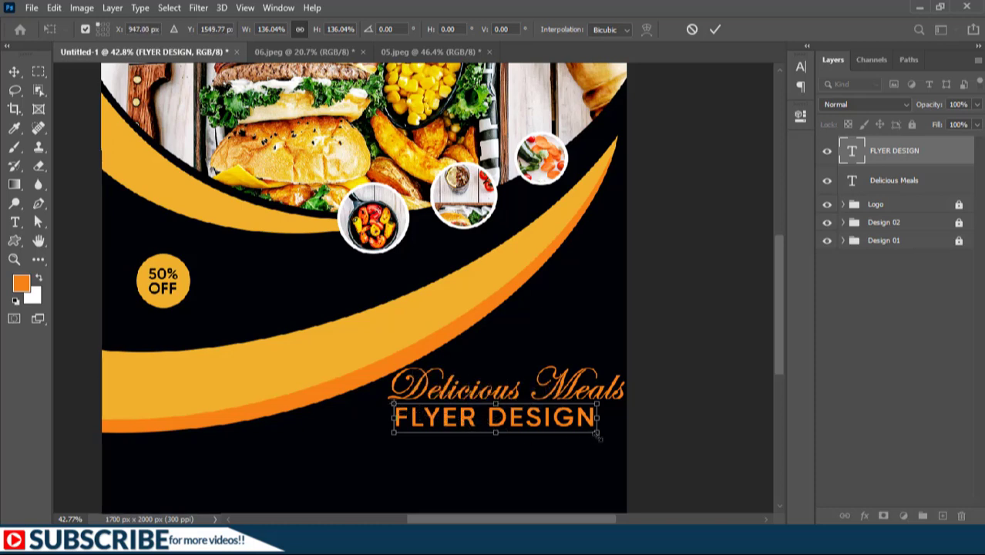
{"action": "left_click_drag", "start_coordinate": [598, 436], "coordinate": [616, 443]}
{"action": "key", "text": "Return"}
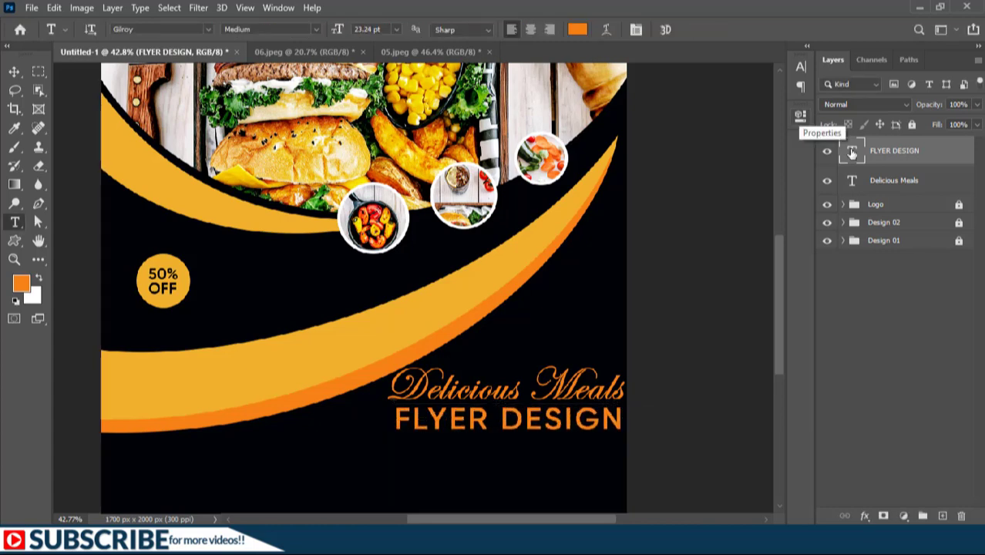
Set the "FLYER DESIGN" text colour to white (ffffff)
{"action": "double_click", "coordinate": [851, 152]}
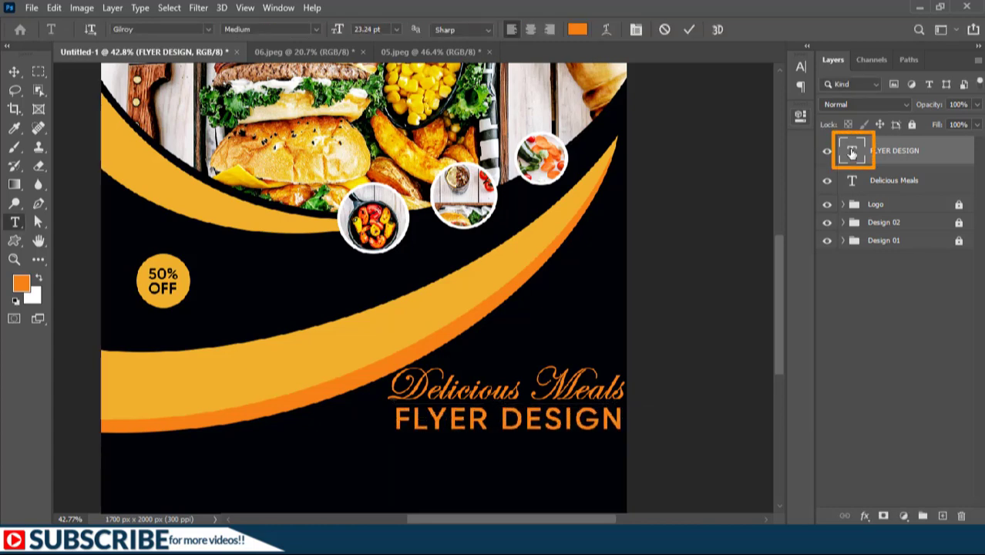
{"action": "left_click", "coordinate": [578, 30]}
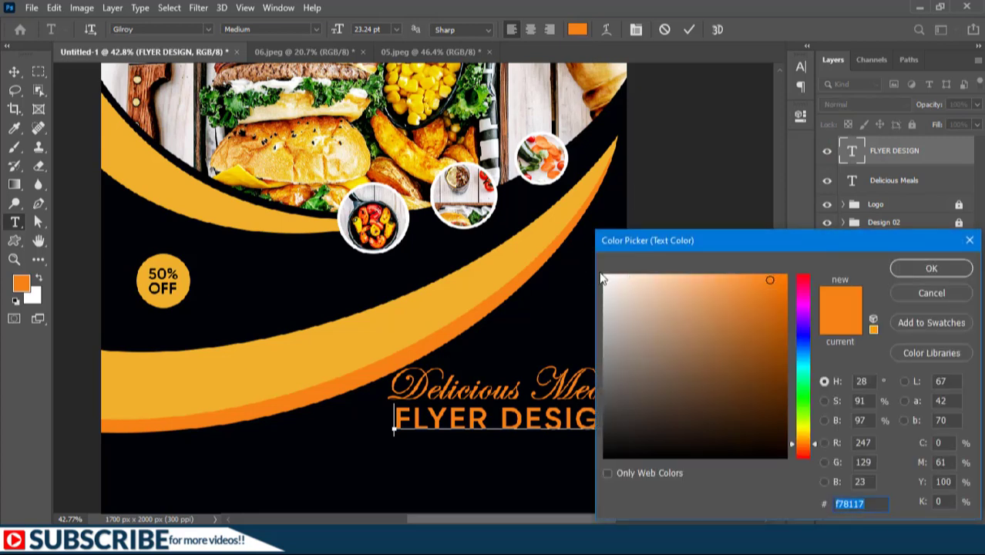
{"action": "left_click_drag", "start_coordinate": [607, 280], "coordinate": [595, 264]}
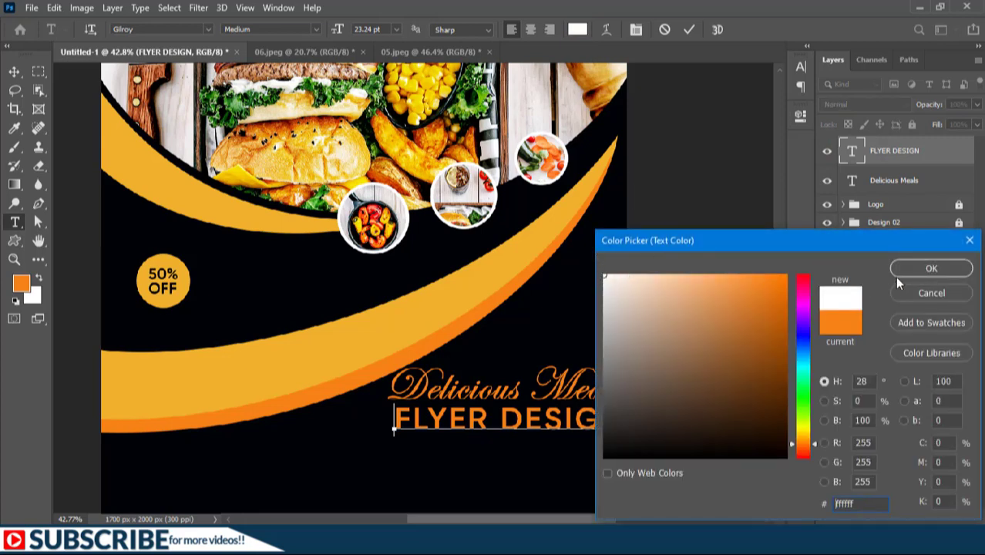
{"action": "left_click", "coordinate": [912, 267]}
Draw a thin orange-filled rectangle with no stroke as an underline beneath the word "DESIGN"
{"action": "left_click", "coordinate": [13, 243]}
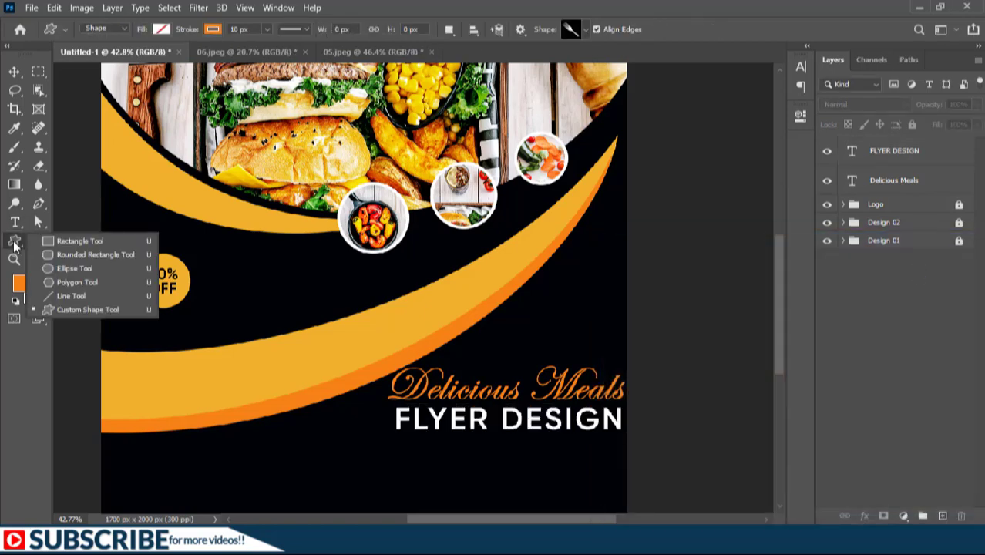
{"action": "left_click", "coordinate": [78, 244]}
{"action": "scroll", "coordinate": [587, 466], "scroll_direction": "up", "scroll_amount": 1}
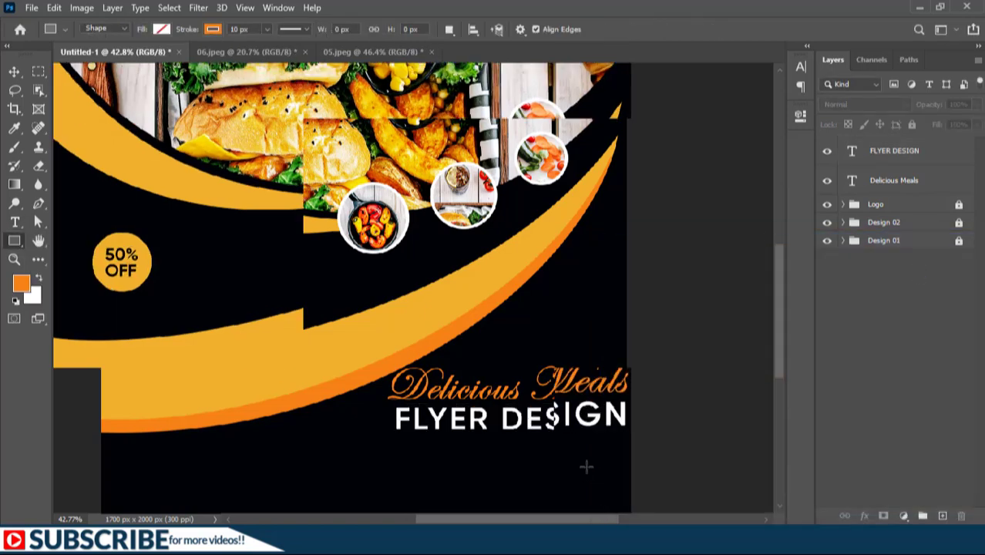
{"action": "scroll", "coordinate": [586, 466], "scroll_direction": "up", "scroll_amount": 3}
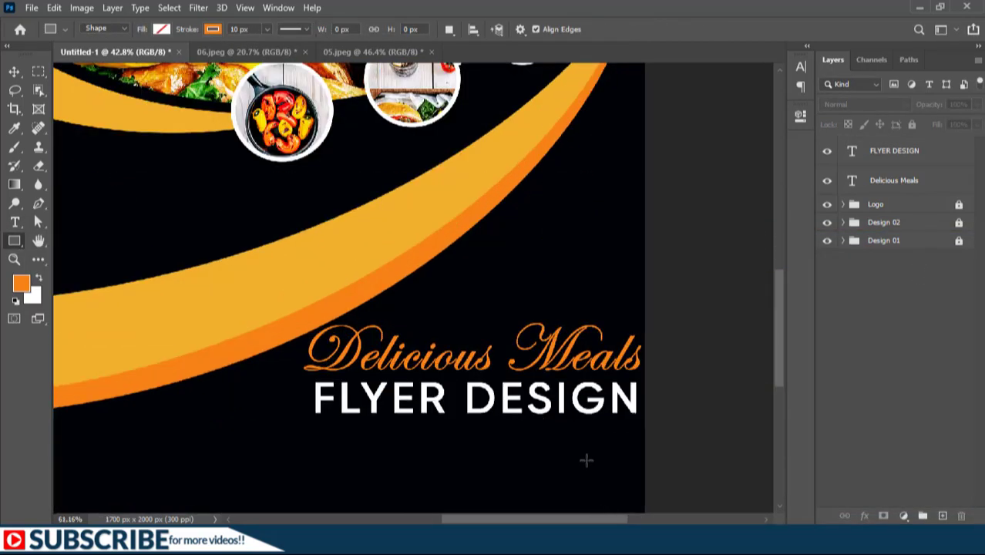
{"action": "left_click", "coordinate": [163, 28]}
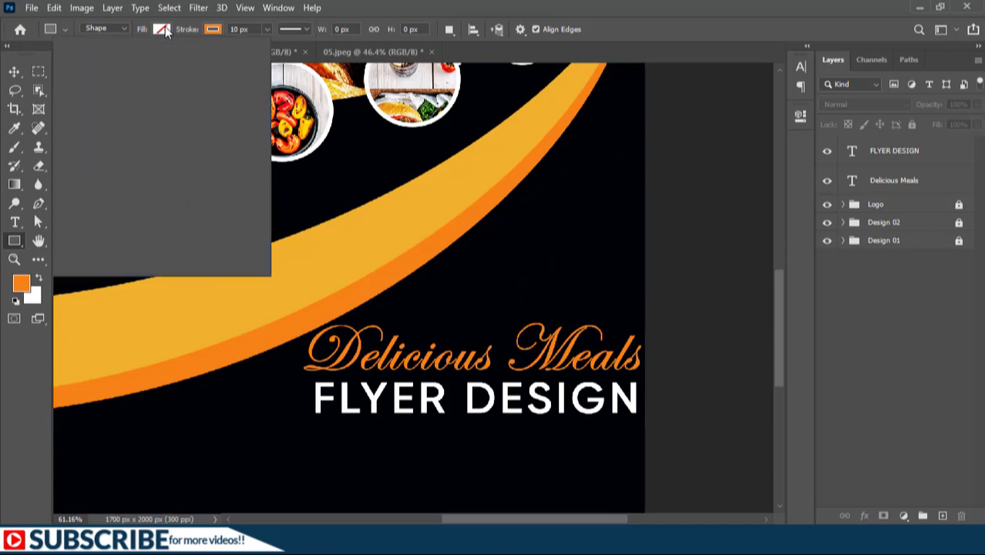
{"action": "left_click", "coordinate": [70, 105]}
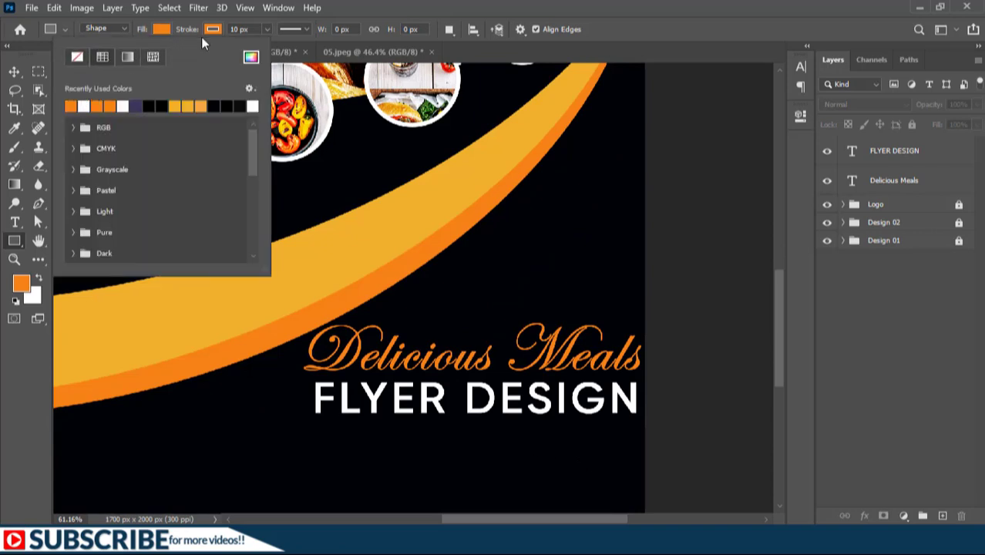
{"action": "left_click", "coordinate": [212, 28]}
{"action": "left_click", "coordinate": [123, 56]}
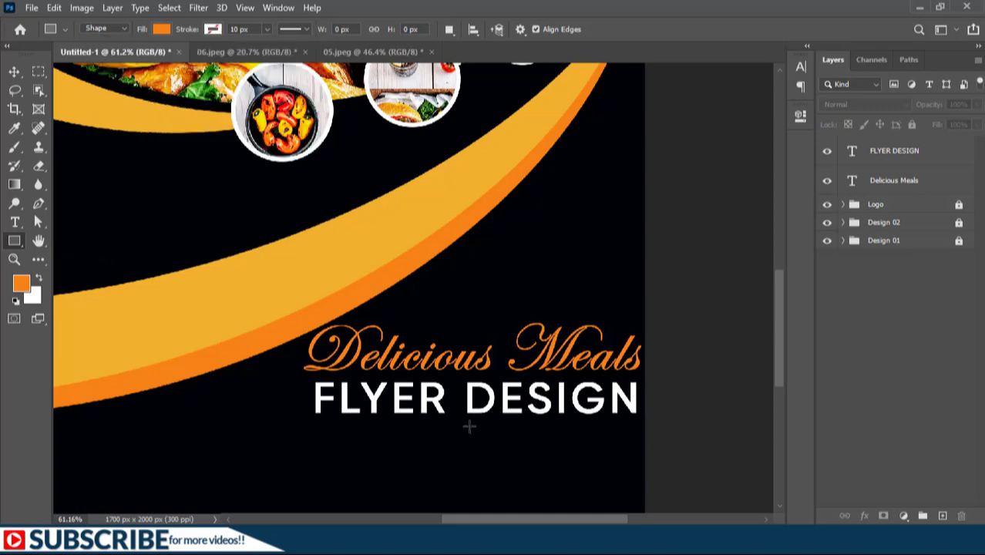
{"action": "left_click_drag", "start_coordinate": [467, 417], "coordinate": [637, 423]}
Draw a paragraph text box below "FLYER DESIGN" and delete its placeholder text
{"action": "key", "text": "ctrl+minus"}
{"action": "left_click", "coordinate": [17, 222]}
{"action": "left_click", "coordinate": [17, 223]}
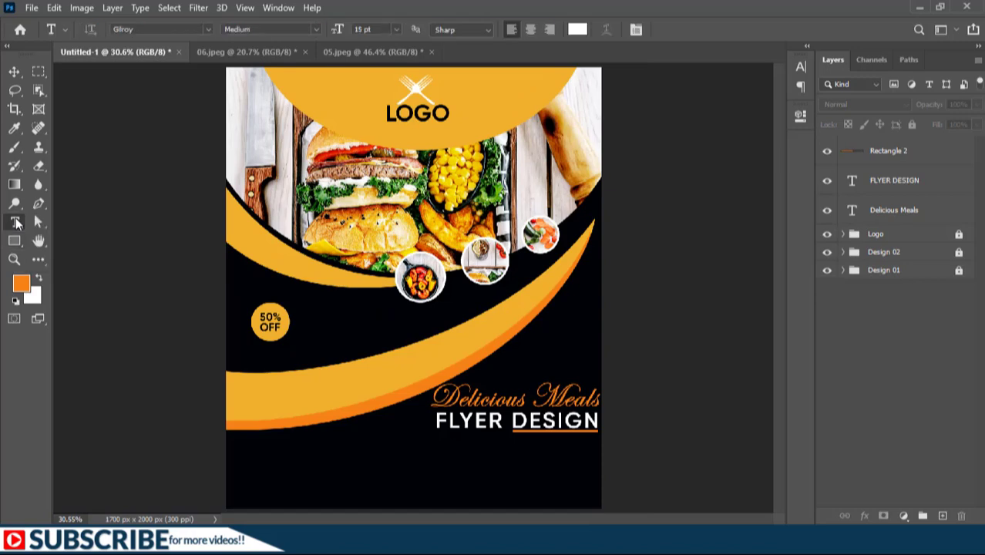
{"action": "scroll", "coordinate": [288, 490], "scroll_direction": "up", "scroll_amount": 5}
{"action": "left_click_drag", "start_coordinate": [287, 490], "coordinate": [199, 470]}
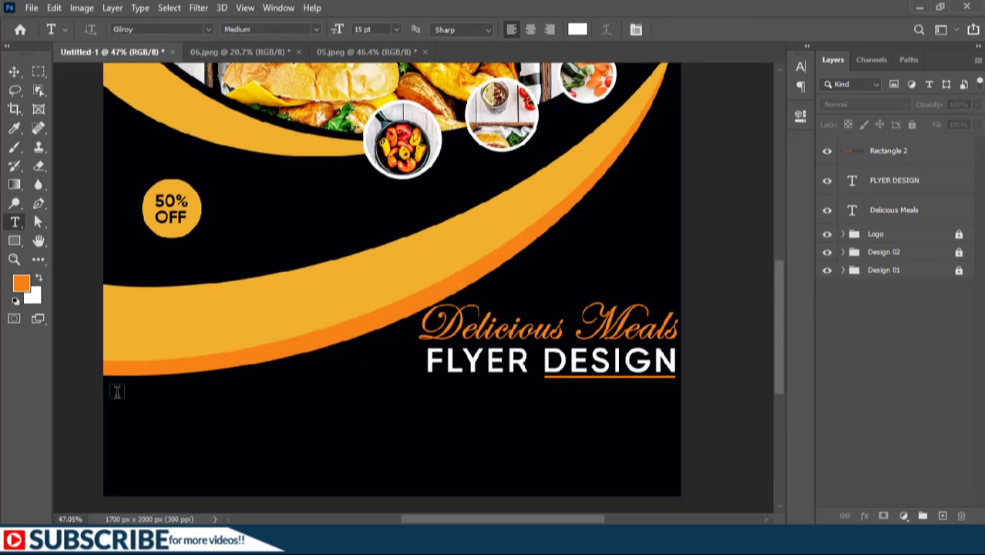
{"action": "left_click_drag", "start_coordinate": [117, 394], "coordinate": [676, 420]}
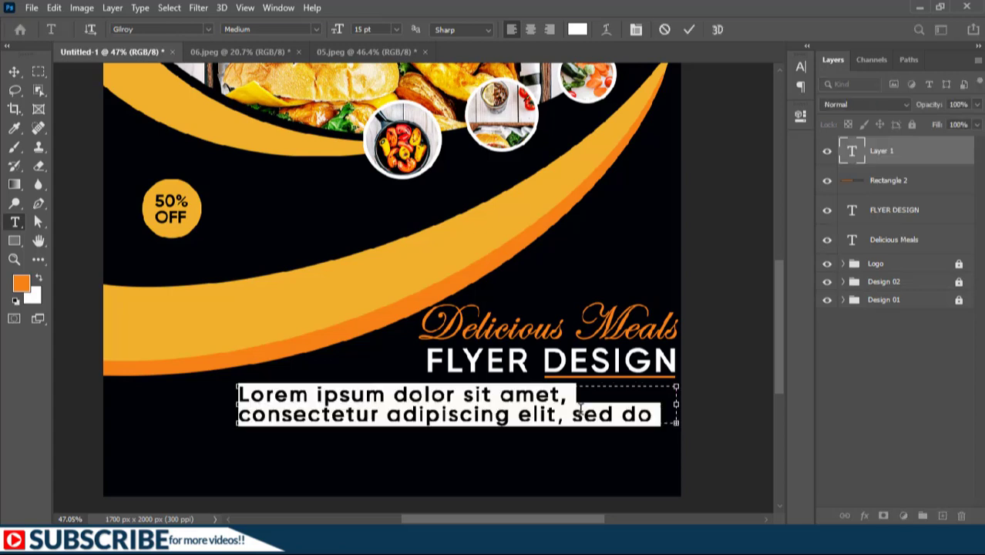
{"action": "key", "text": "BackSpace"}
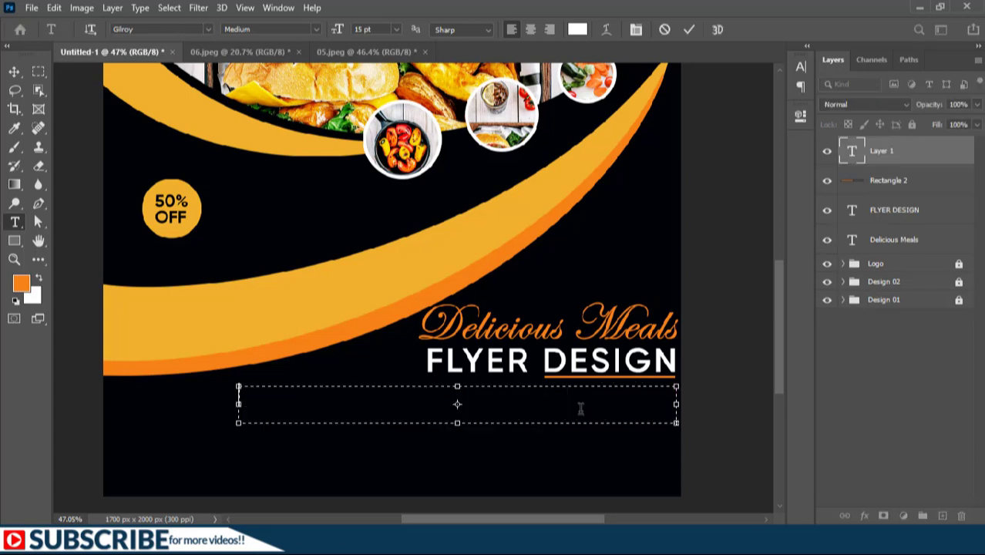
Set the type size to 8 pt and paste Lorem Ipsum placeholder text into the paragraph box
{"action": "left_click", "coordinate": [362, 30]}
{"action": "key", "text": "Return"}
{"action": "left_click", "coordinate": [143, 9]}
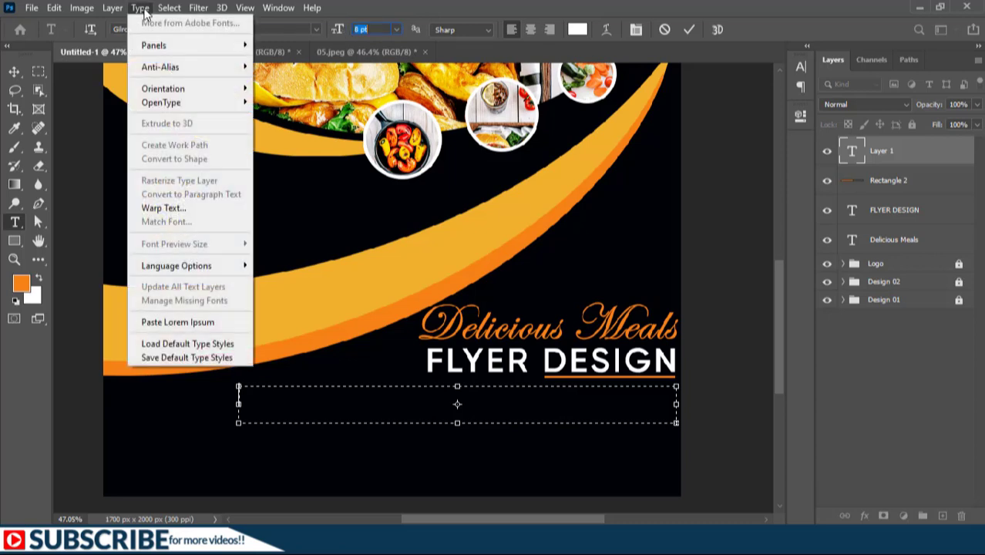
{"action": "left_click", "coordinate": [163, 322]}
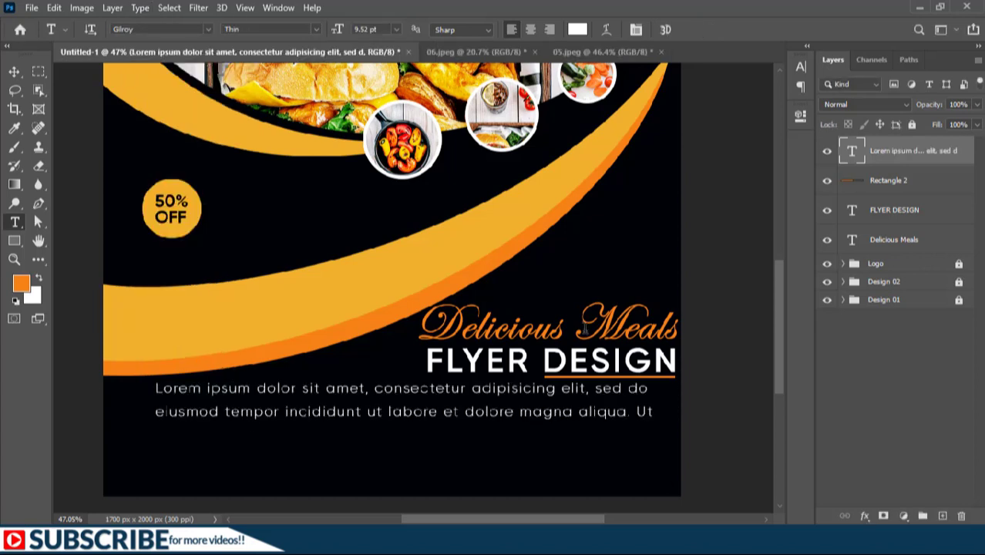
Set the paragraph text's tracking to 0 and its leading to 10 pt
{"action": "left_click", "coordinate": [800, 67]}
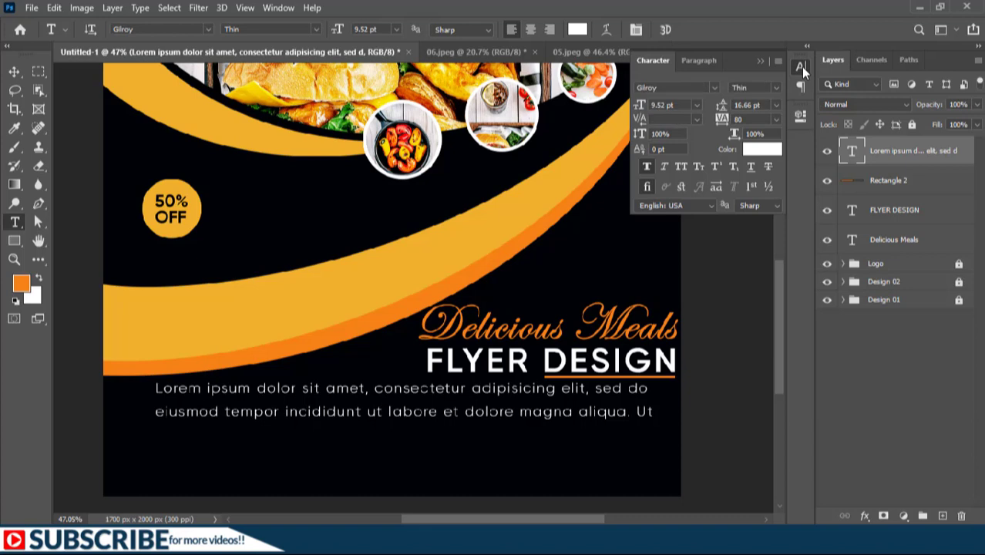
{"action": "double_click", "coordinate": [852, 151]}
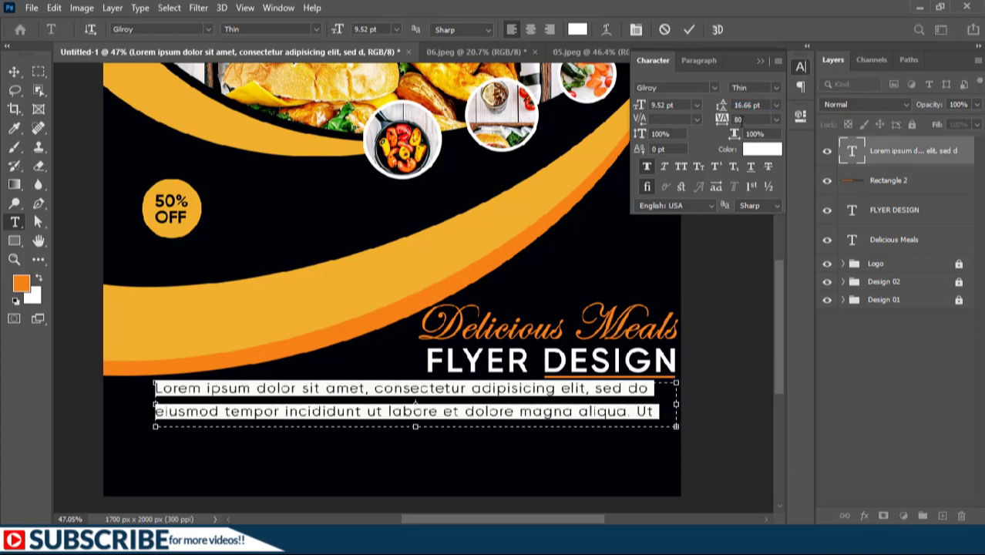
{"action": "left_click", "coordinate": [777, 121]}
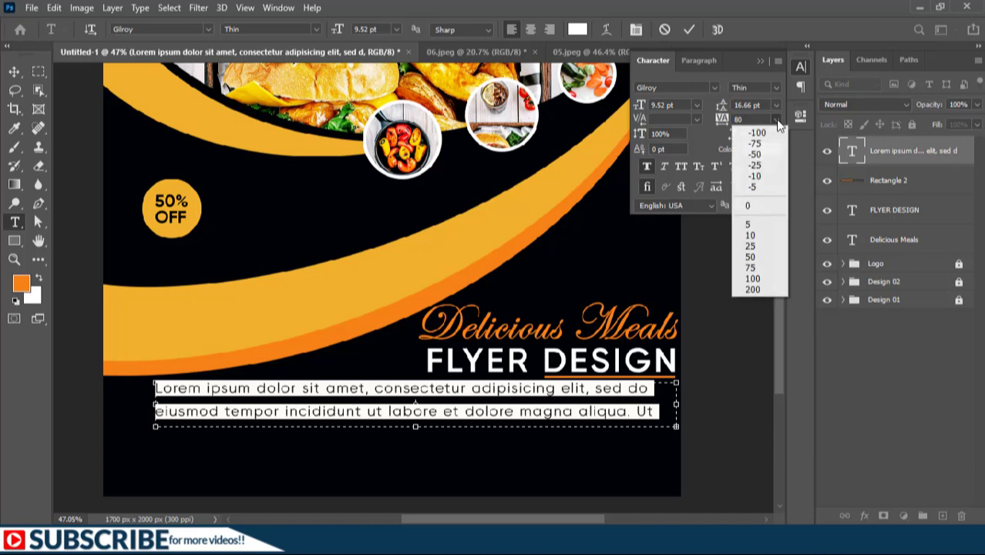
{"action": "left_click", "coordinate": [752, 211]}
{"action": "left_click_drag", "start_coordinate": [722, 112], "coordinate": [721, 110]}
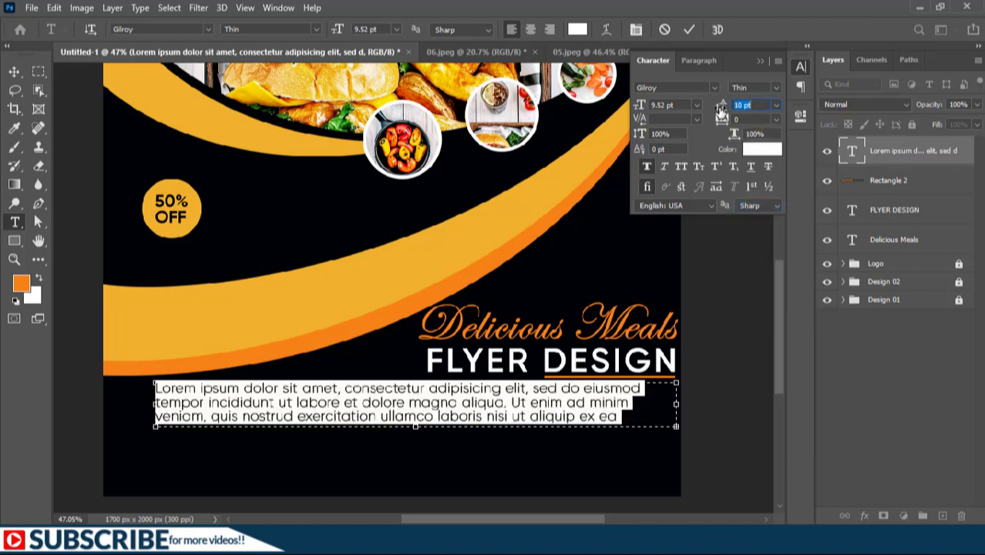
Right-align the paragraph text, commit it, and lower its layer opacity to 39%
{"action": "left_click", "coordinate": [760, 61]}
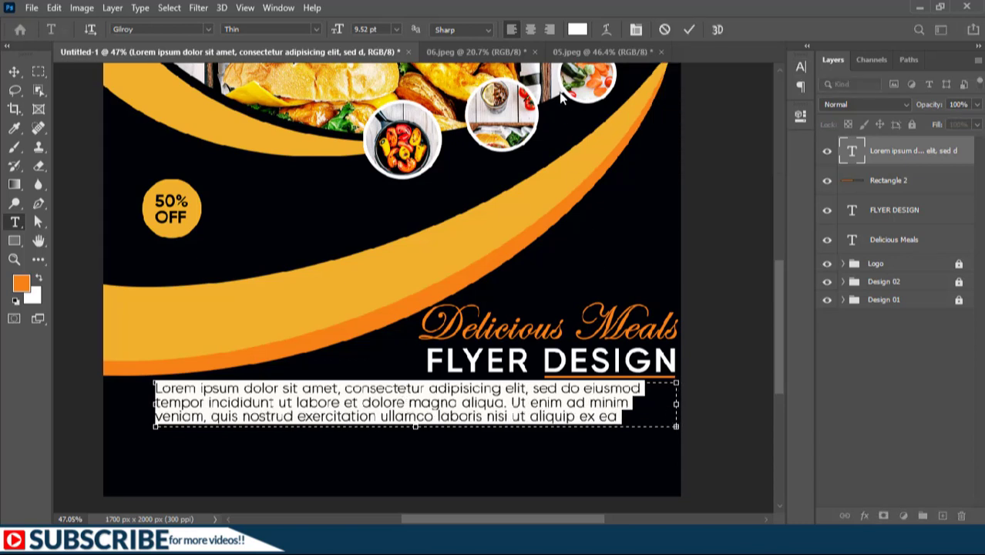
{"action": "left_click", "coordinate": [551, 28]}
{"action": "left_click", "coordinate": [690, 29]}
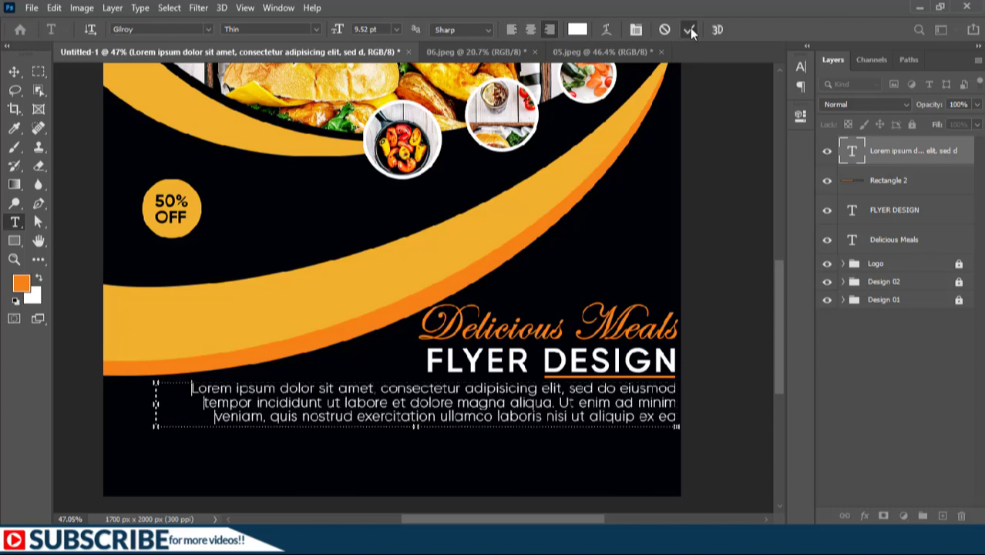
{"action": "left_click_drag", "start_coordinate": [937, 110], "coordinate": [894, 113]}
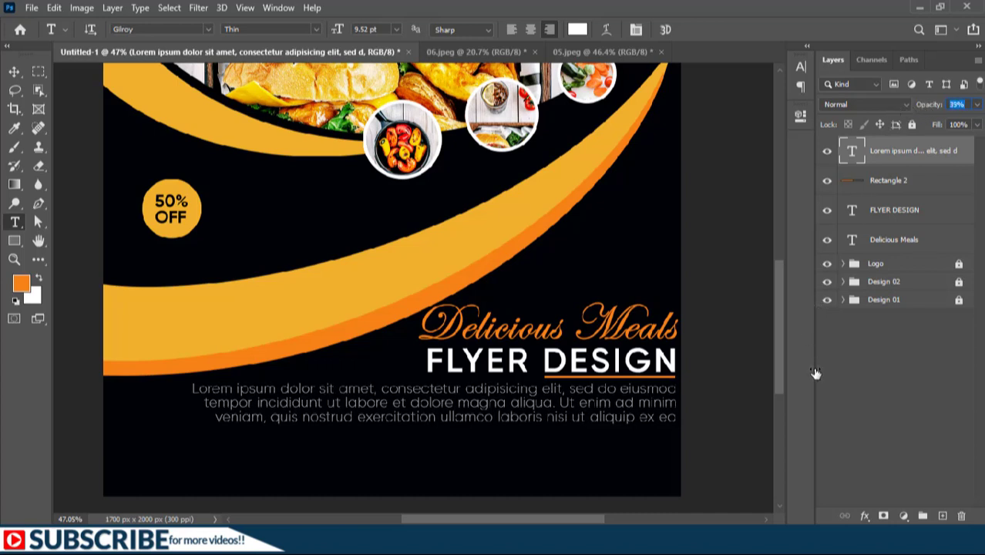
Lower the FLYER DESIGN layer's opacity to 75%
{"action": "left_click", "coordinate": [887, 219]}
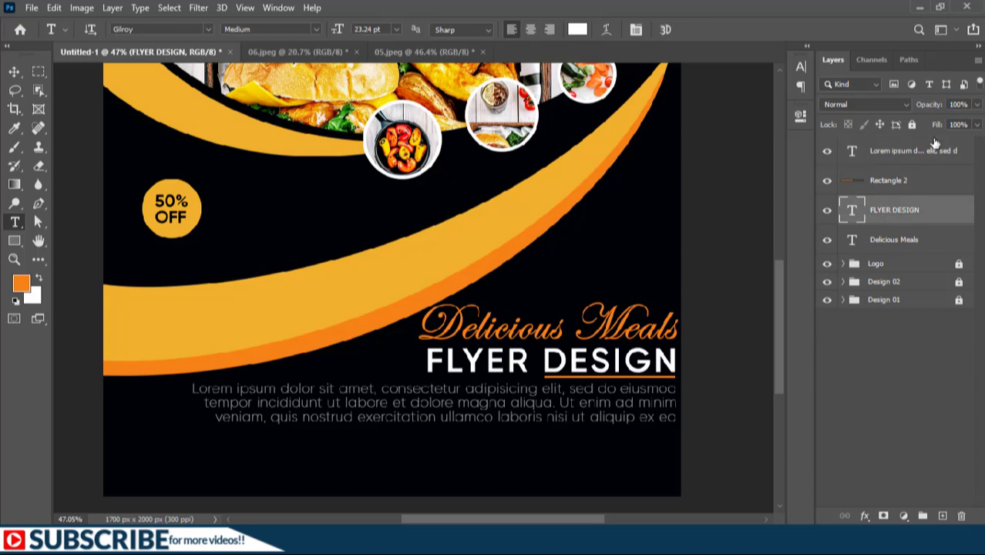
{"action": "left_click_drag", "start_coordinate": [930, 107], "coordinate": [919, 110]}
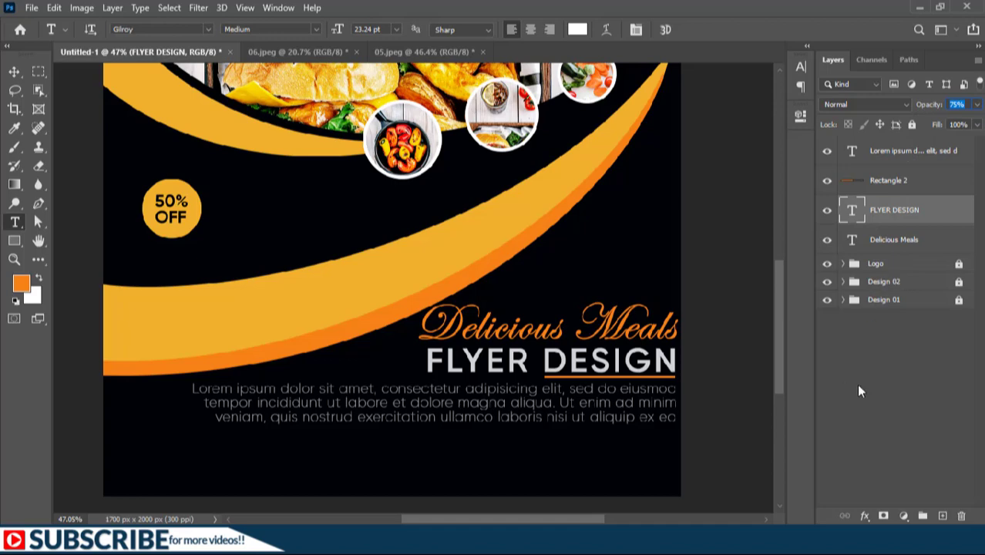
{"action": "left_click", "coordinate": [892, 388]}
{"action": "left_click", "coordinate": [892, 393]}
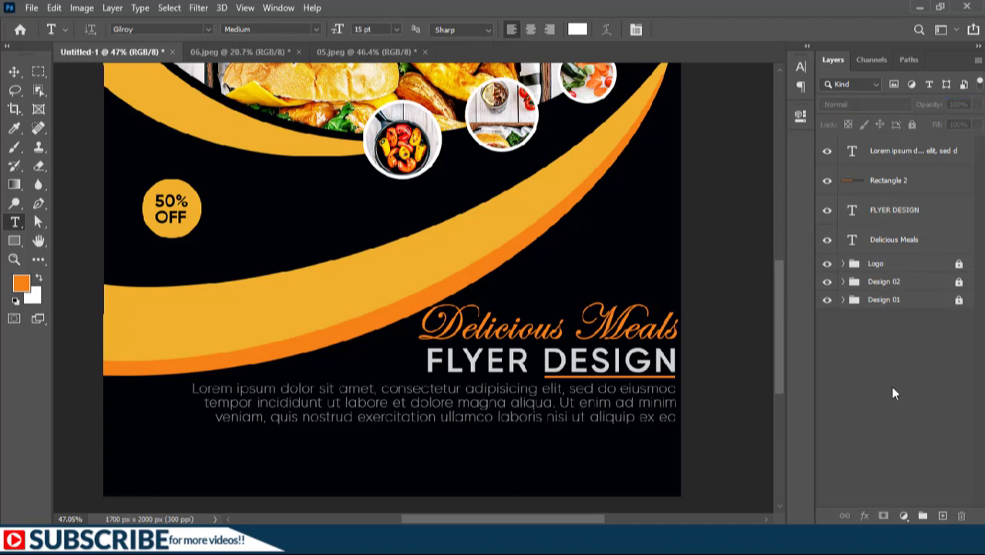
Type "CONTACT US" on two lines near the poster's lower-left corner
{"action": "scroll", "coordinate": [440, 481], "scroll_direction": "up", "scroll_amount": 2}
{"action": "left_click_drag", "start_coordinate": [430, 459], "coordinate": [407, 428]}
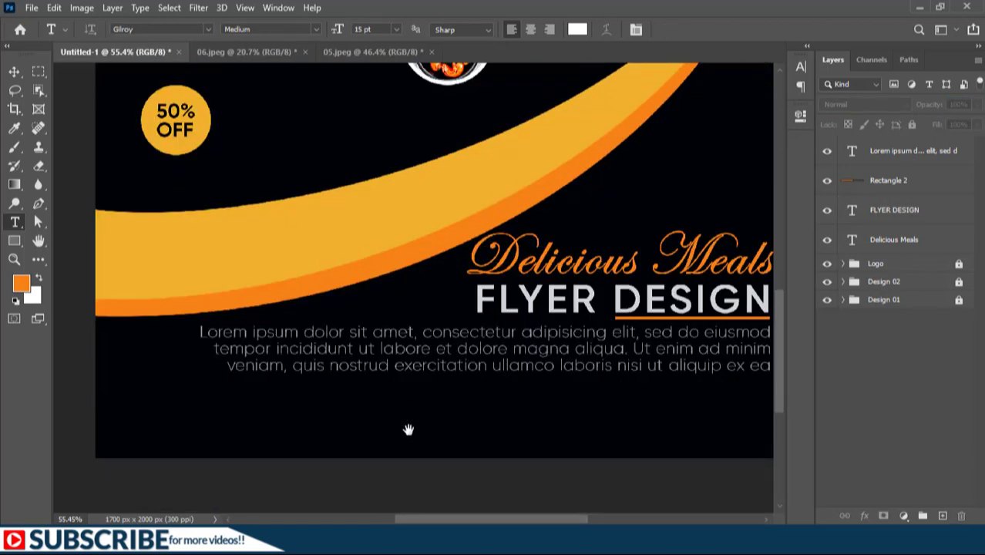
{"action": "left_click_drag", "start_coordinate": [501, 442], "coordinate": [487, 440]}
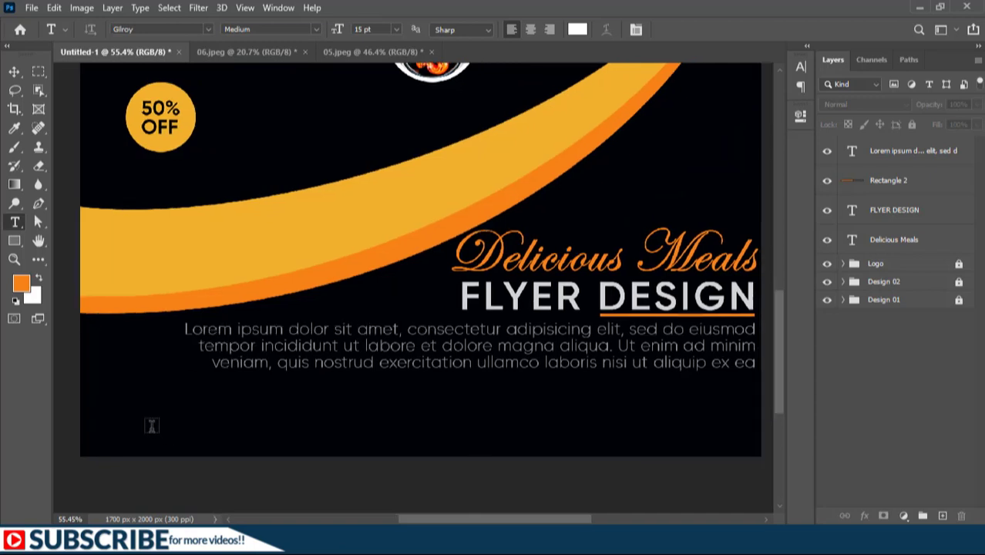
{"action": "left_click", "coordinate": [128, 424]}
{"action": "type", "text": "CONTACT"}
{"action": "key", "text": "Return"}
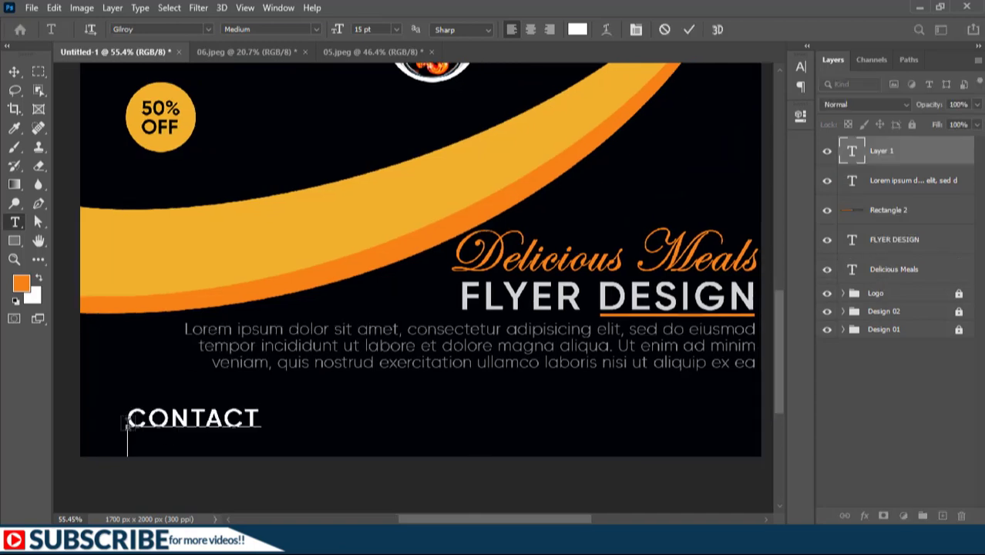
{"action": "type", "text": "US"}
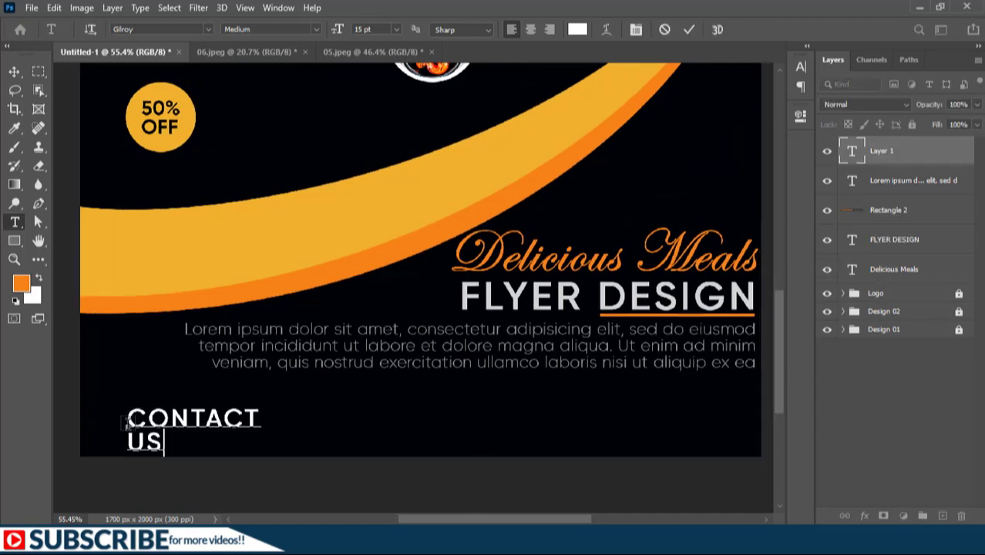
Right-align the CONTACT US text, commit it, and move it slightly to the right
{"action": "key", "text": "ctrl+a"}
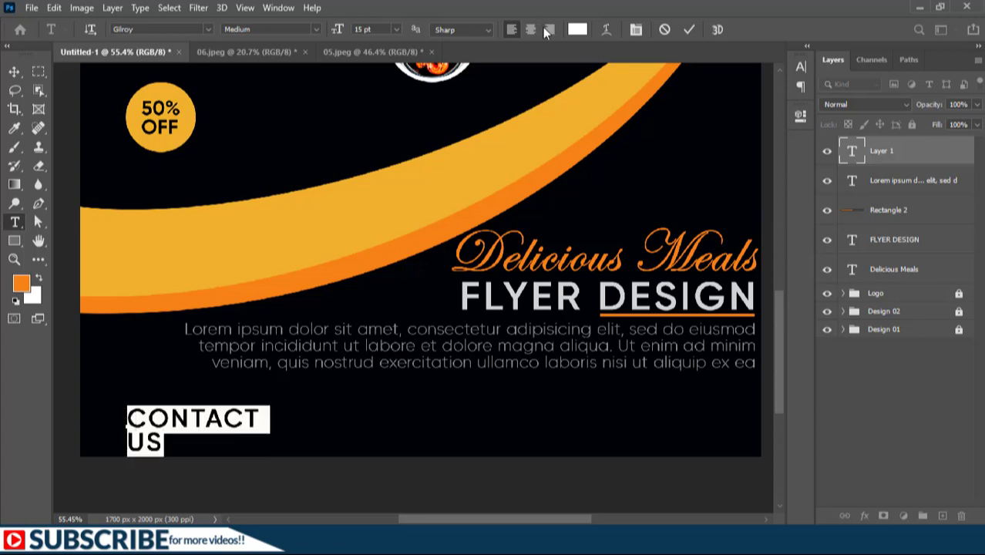
{"action": "left_click", "coordinate": [544, 28]}
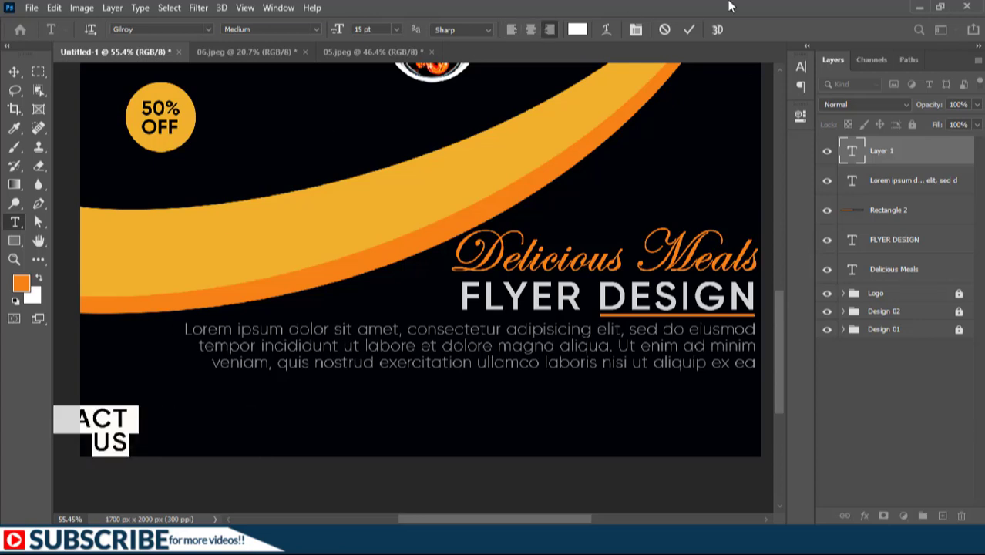
{"action": "left_click", "coordinate": [690, 29]}
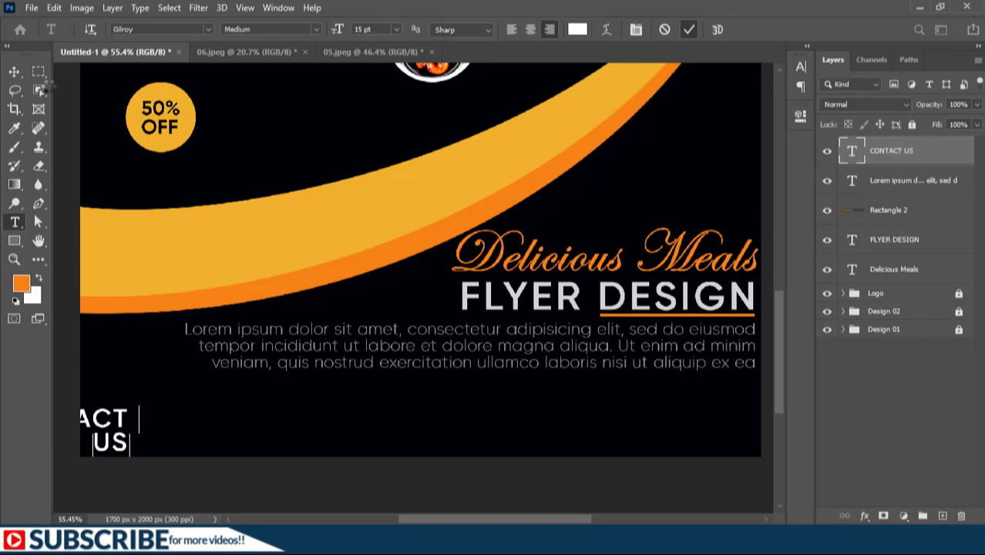
{"action": "left_click", "coordinate": [14, 71]}
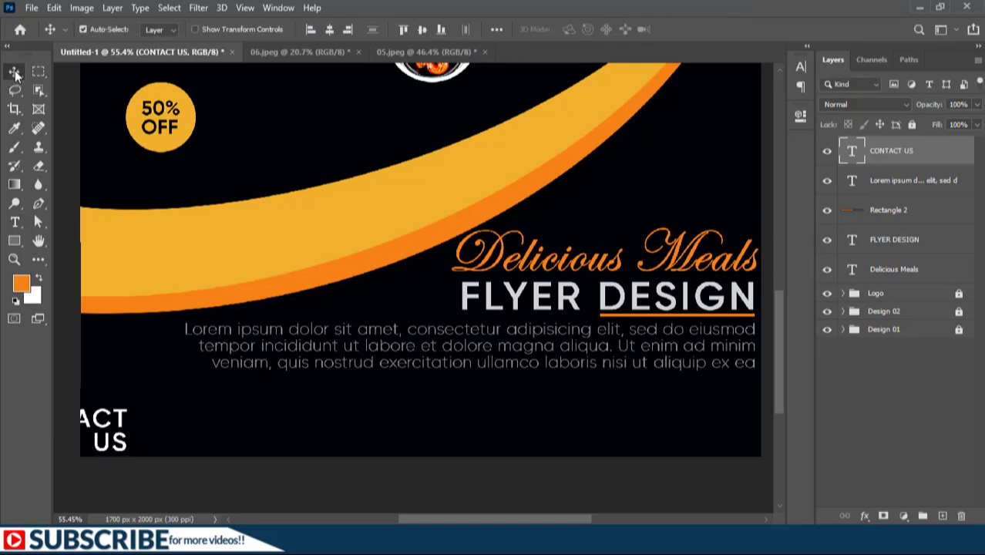
{"action": "left_click_drag", "start_coordinate": [142, 440], "coordinate": [312, 430]}
{"action": "scroll", "coordinate": [245, 445], "scroll_direction": "up", "scroll_amount": 2}
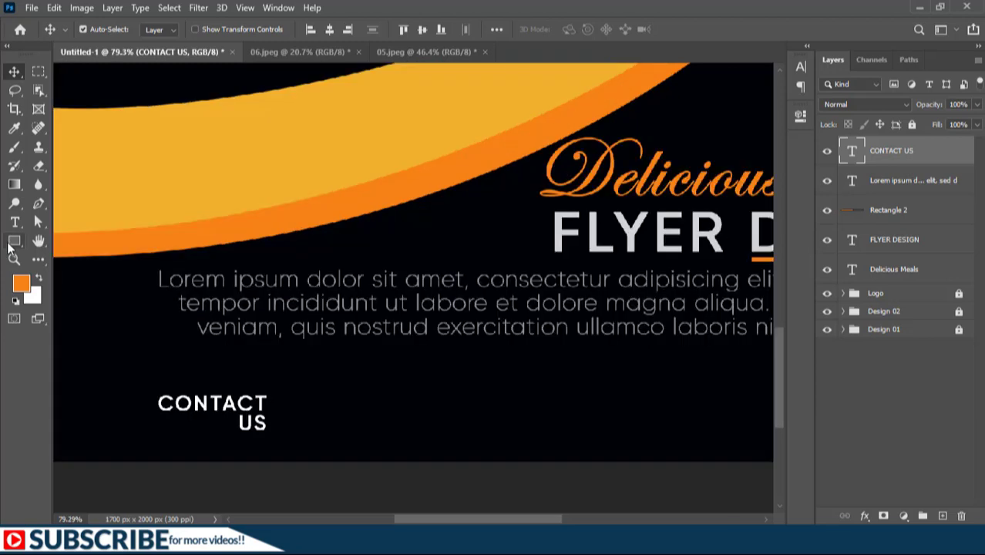
Draw a thin vertical orange rectangle as a divider right of the CONTACT US text
{"action": "left_click", "coordinate": [13, 242]}
{"action": "right_click", "coordinate": [11, 245]}
{"action": "left_click", "coordinate": [40, 243]}
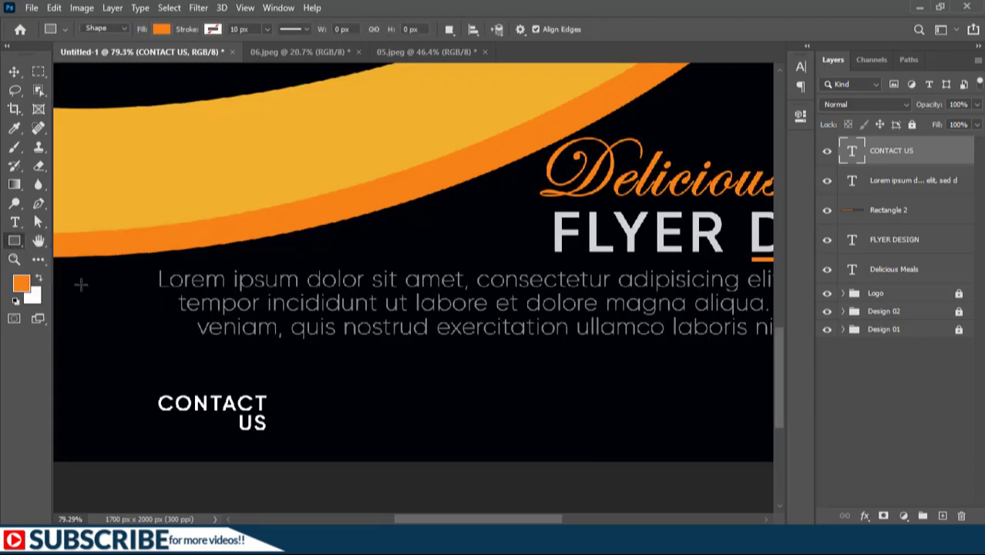
{"action": "left_click_drag", "start_coordinate": [269, 400], "coordinate": [273, 432]}
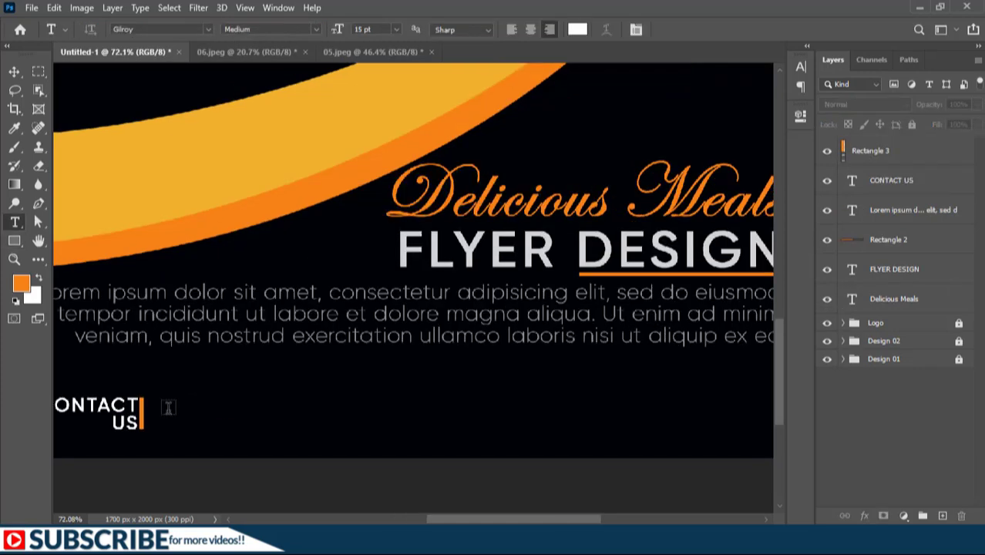
Draw a text box beside the divider holding one line of Lorem Ipsum placeholder text
{"action": "left_click_drag", "start_coordinate": [160, 410], "coordinate": [669, 420]}
{"action": "key", "text": "ctrl+0"}
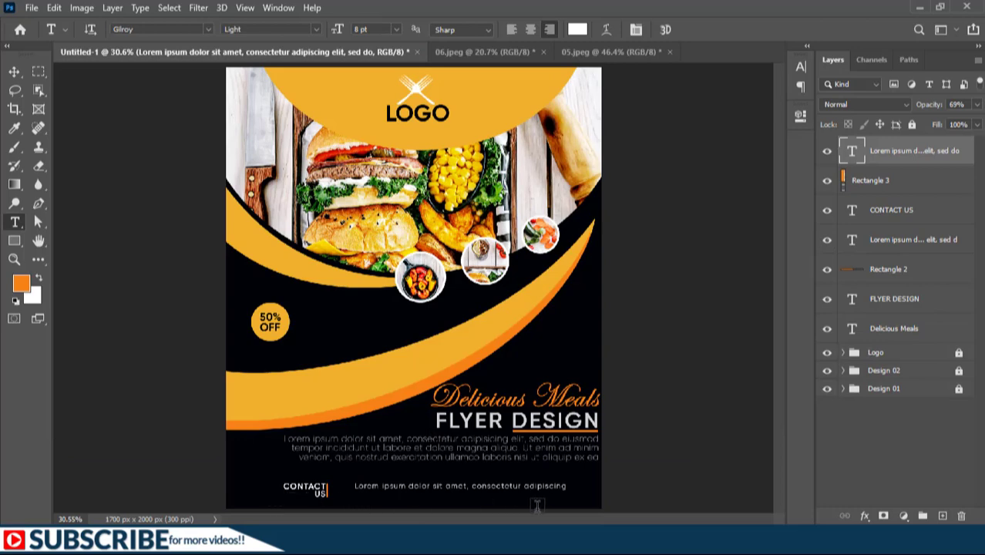
Draw a wide rectangle enclosing the contact text area at the poster's bottom
{"action": "scroll", "coordinate": [367, 509], "scroll_direction": "up", "scroll_amount": 1}
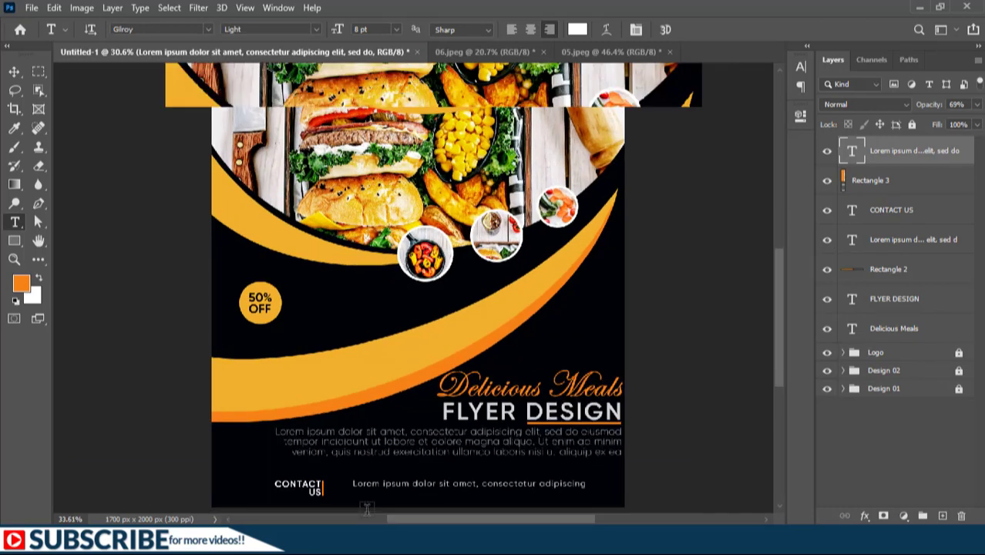
{"action": "scroll", "coordinate": [367, 509], "scroll_direction": "up", "scroll_amount": 3}
{"action": "left_click_drag", "start_coordinate": [367, 509], "coordinate": [319, 472]}
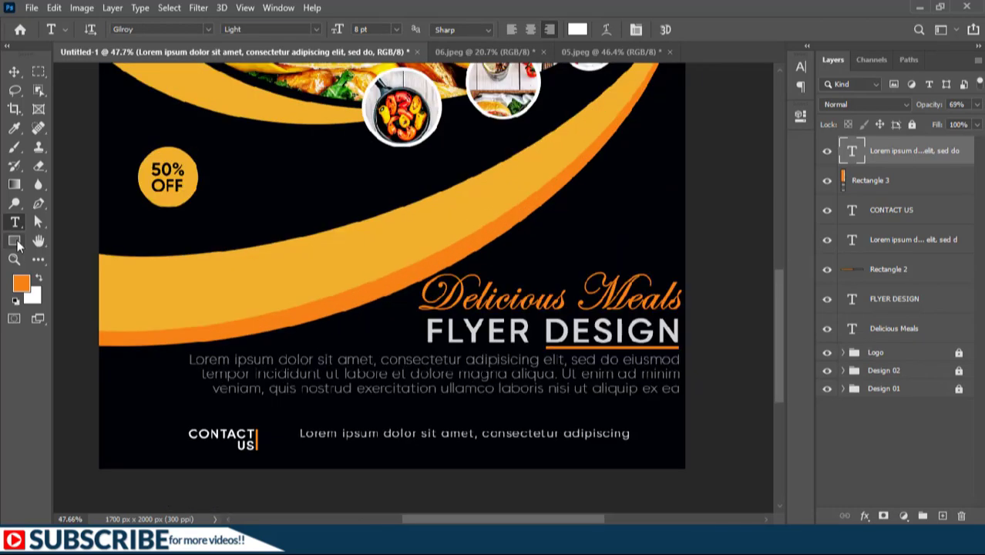
{"action": "left_click", "coordinate": [17, 240]}
{"action": "left_click", "coordinate": [61, 240]}
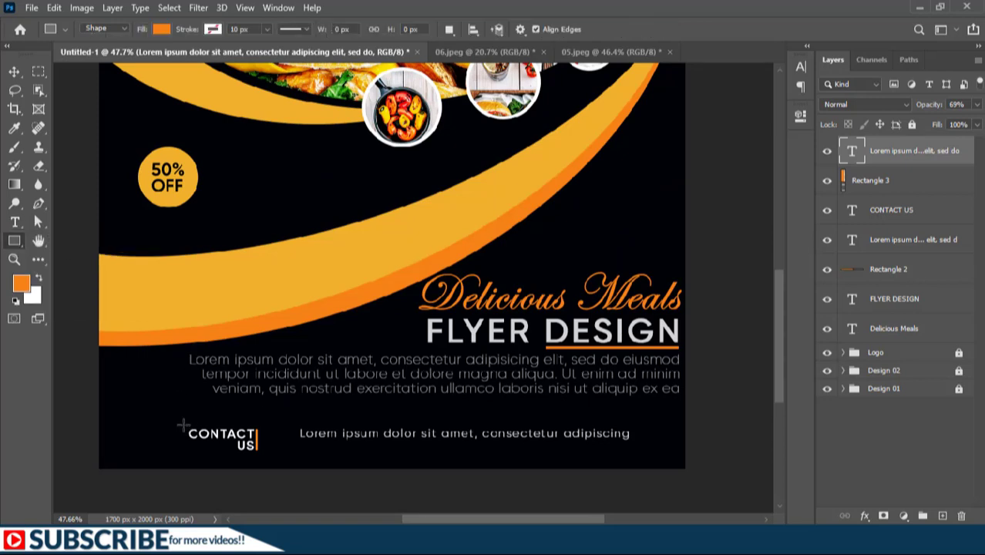
{"action": "left_click_drag", "start_coordinate": [183, 420], "coordinate": [680, 465]}
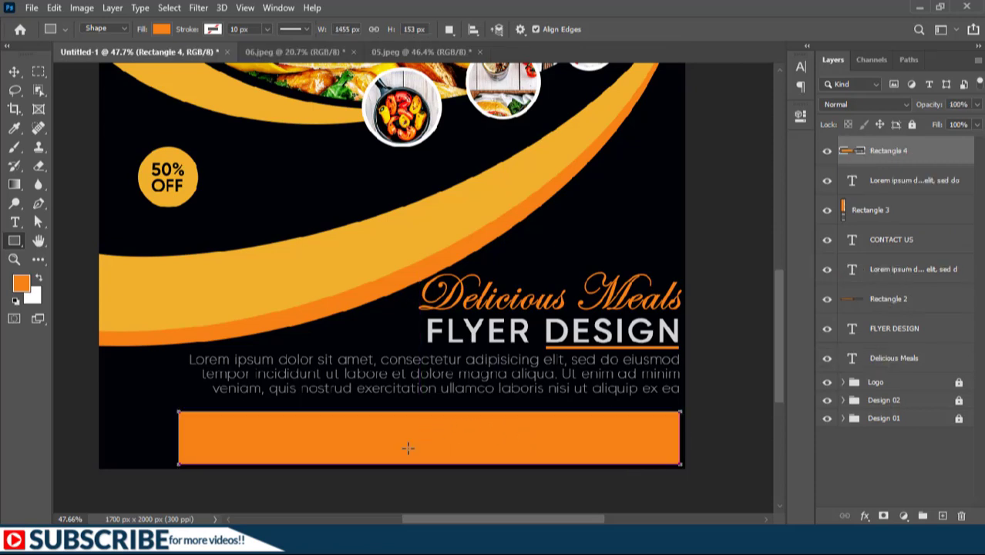
Set the rectangle's fill to none and its stroke to orange
{"action": "left_click", "coordinate": [158, 31]}
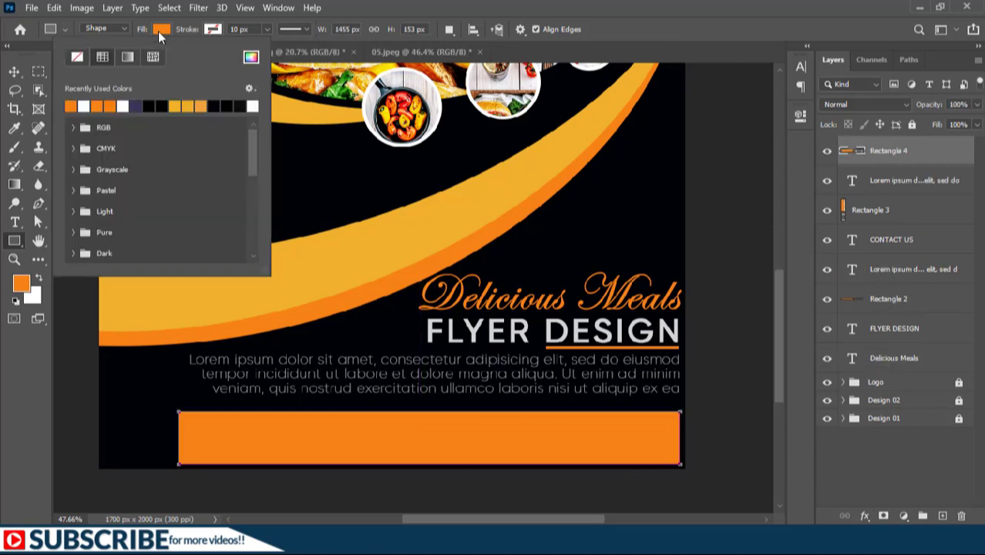
{"action": "left_click", "coordinate": [80, 57]}
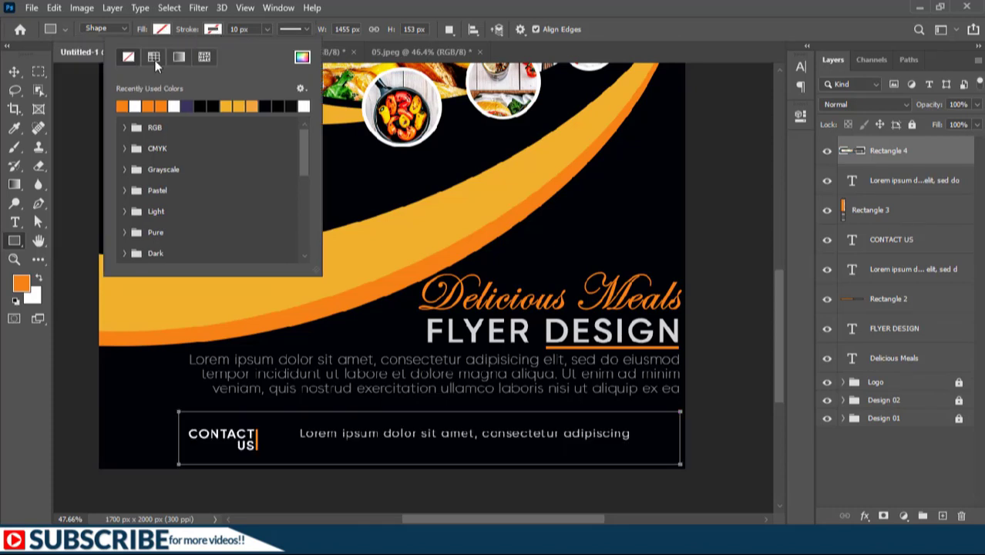
{"action": "left_click", "coordinate": [122, 106]}
{"action": "left_click", "coordinate": [777, 83]}
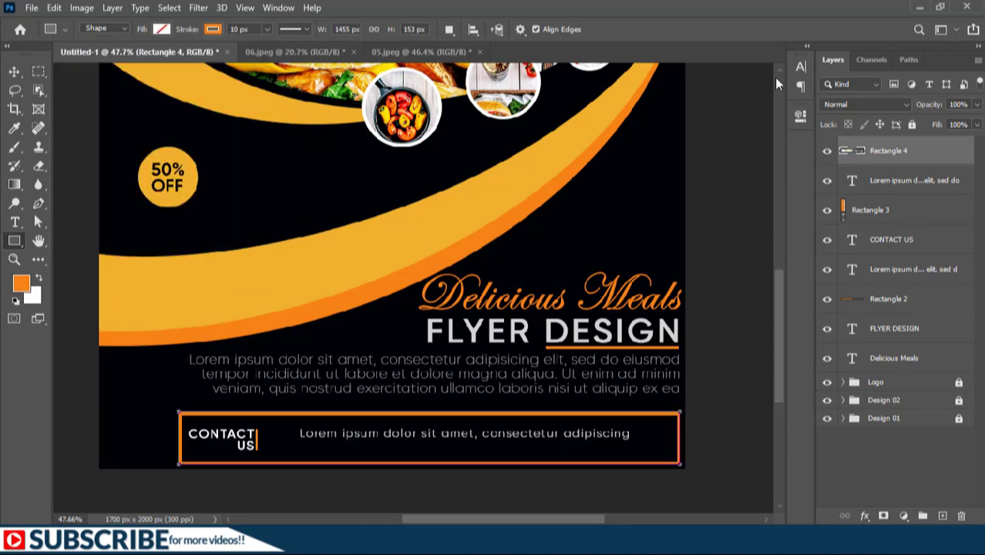
Change the rectangle's stroke to a dashed line and set its layer opacity to 82%
{"action": "left_click", "coordinate": [802, 116]}
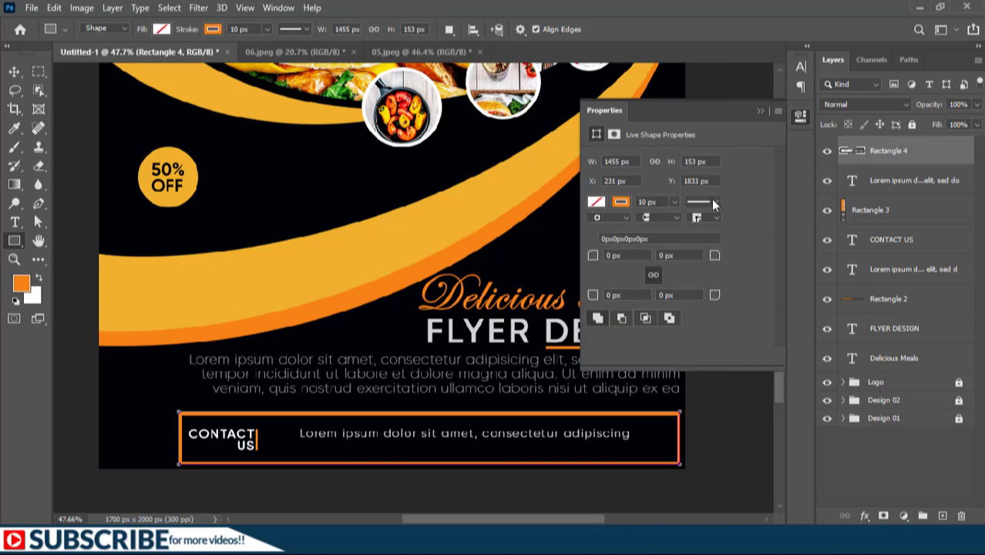
{"action": "left_click", "coordinate": [712, 202]}
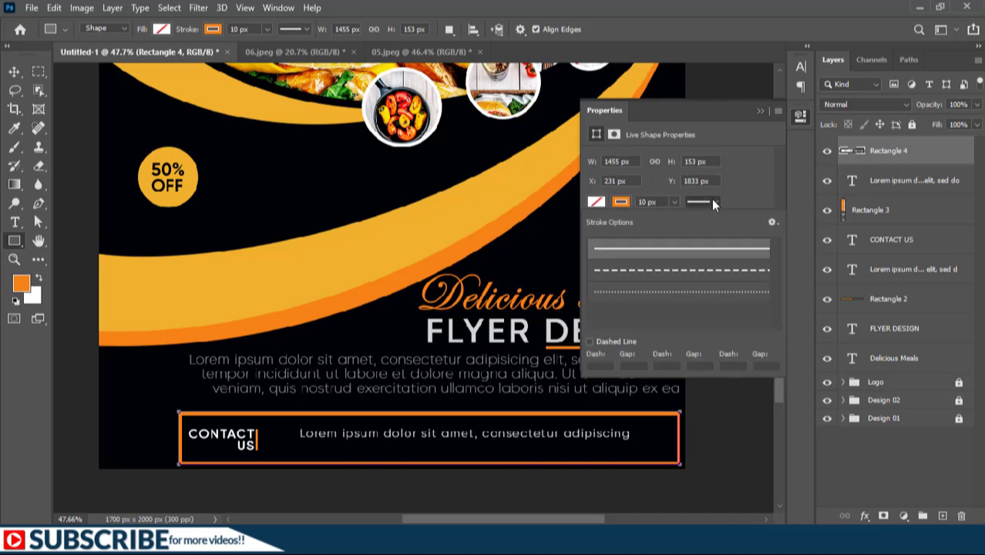
{"action": "left_click", "coordinate": [672, 271]}
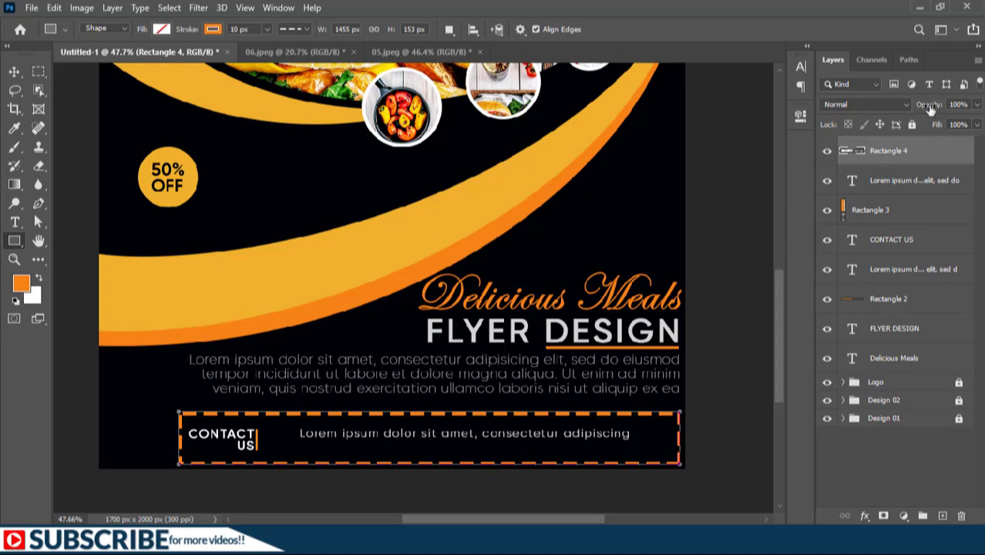
{"action": "left_click_drag", "start_coordinate": [931, 110], "coordinate": [916, 107]}
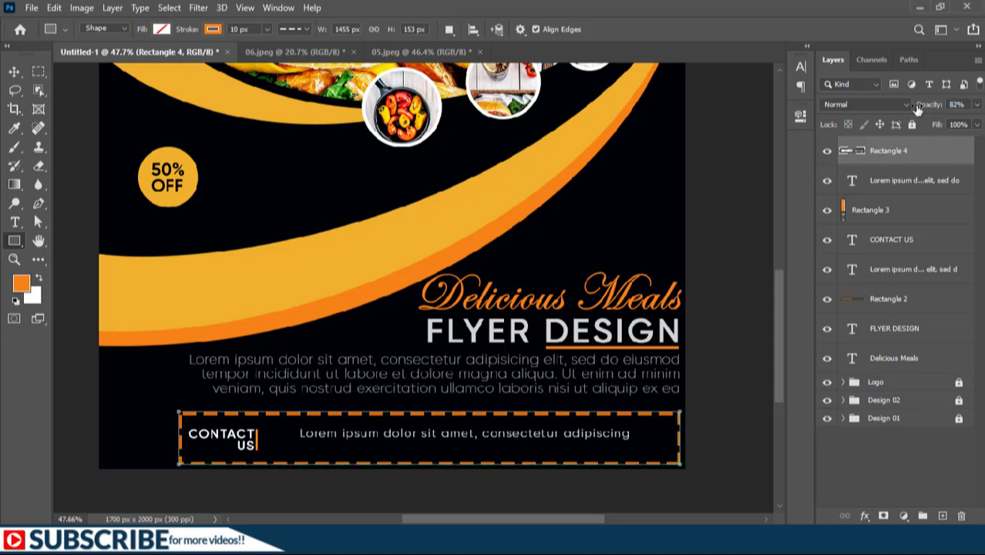
Draw a home icon with the Custom Shape tool below the contact line and fill it white
{"action": "key", "text": "ctrl+0"}
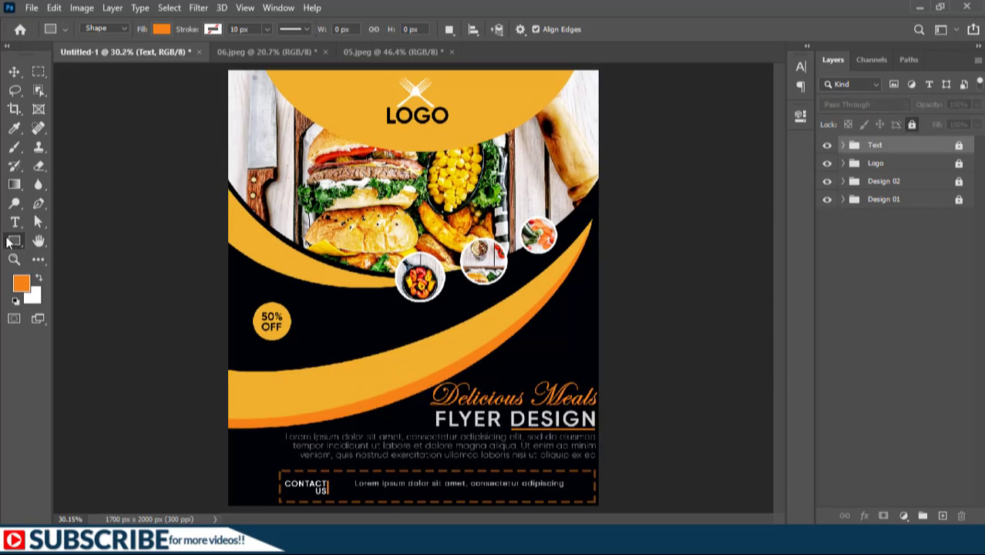
{"action": "right_click", "coordinate": [8, 239]}
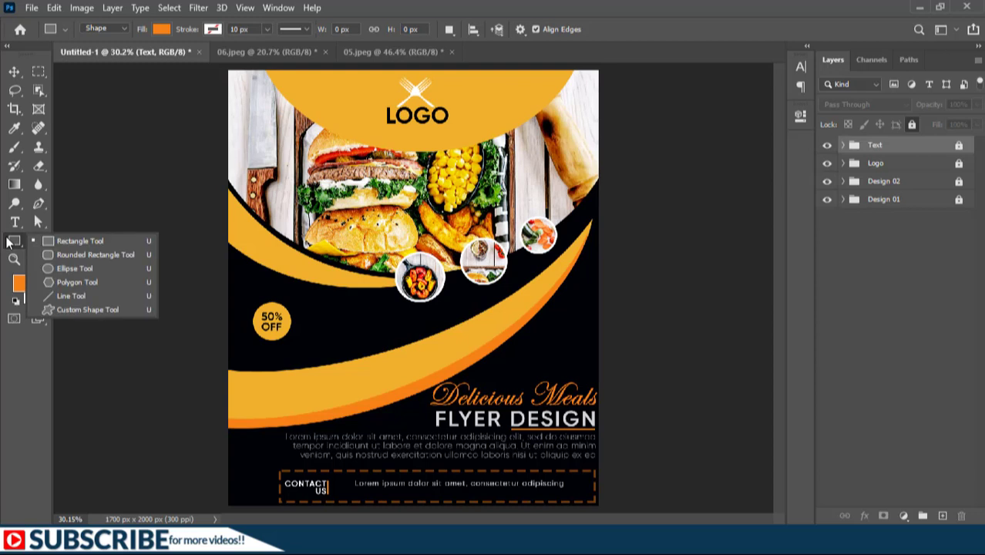
{"action": "left_click", "coordinate": [97, 311]}
{"action": "left_click", "coordinate": [586, 29]}
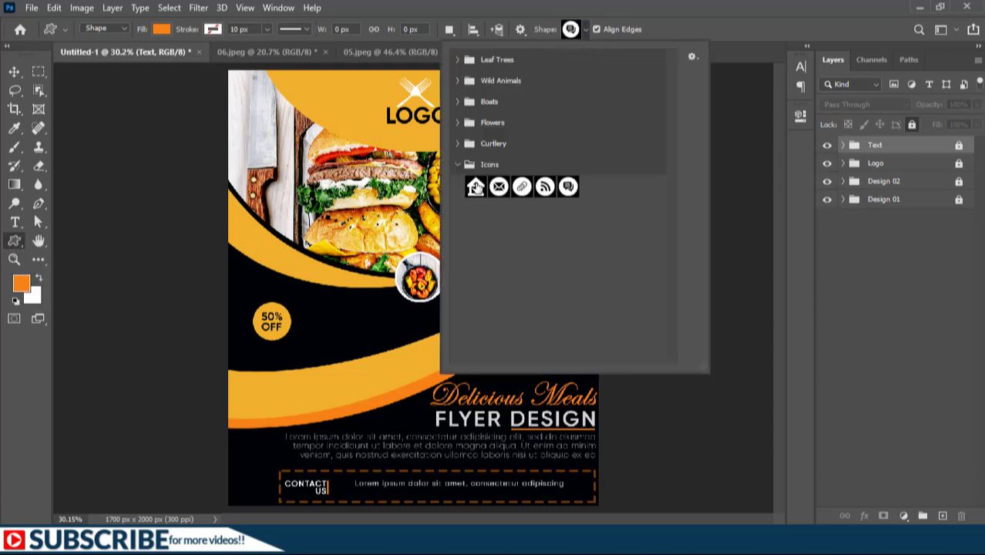
{"action": "double_click", "coordinate": [475, 187]}
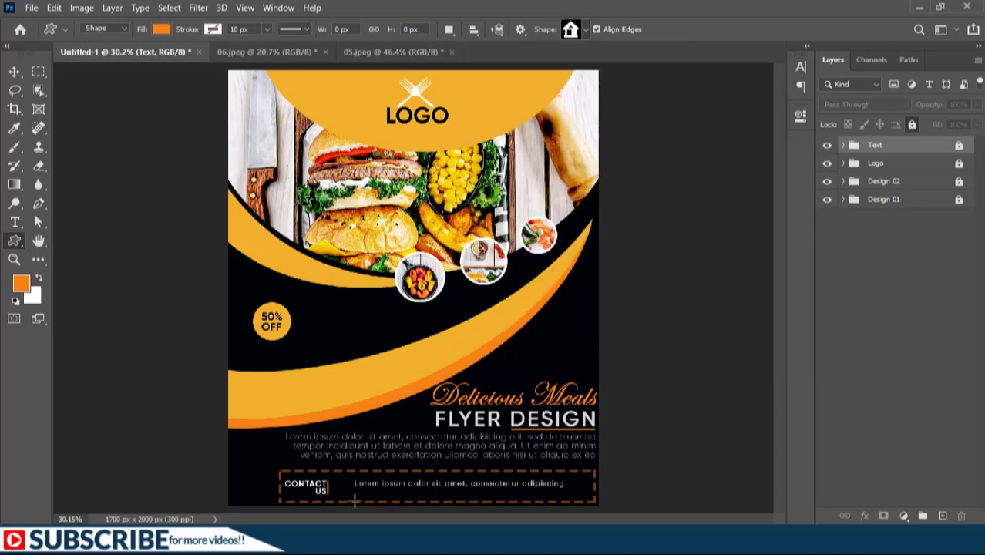
{"action": "scroll", "coordinate": [463, 478], "scroll_direction": "up", "scroll_amount": 3}
{"action": "mouse_move", "coordinate": [393, 426]}
{"action": "left_mouse_down"}
{"action": "mouse_move", "coordinate": [411, 447]}
{"action": "mouse_move", "coordinate": [452, 450]}
{"action": "left_mouse_up"}
{"action": "double_click", "coordinate": [851, 151]}
{"action": "left_click", "coordinate": [600, 258]}
{"action": "left_click", "coordinate": [931, 254]}
Draw an envelope icon beside the home icon
{"action": "left_click", "coordinate": [585, 29]}
{"action": "double_click", "coordinate": [505, 187]}
{"action": "scroll", "coordinate": [450, 449], "scroll_direction": "up", "scroll_amount": 3}
{"action": "key", "text": "ctrl+t"}
{"action": "mouse_move", "coordinate": [454, 399]}
{"action": "left_mouse_down"}
{"action": "mouse_move", "coordinate": [425, 426]}
{"action": "mouse_move", "coordinate": [511, 447]}
{"action": "left_mouse_up"}
{"action": "left_click", "coordinate": [680, 30]}
Draw a Wi-Fi/feed icon to the right of the envelope icon
{"action": "left_click", "coordinate": [586, 29]}
{"action": "double_click", "coordinate": [534, 186]}
{"action": "left_click", "coordinate": [586, 30]}
{"action": "double_click", "coordinate": [563, 187]}
{"action": "left_click_drag", "start_coordinate": [491, 437], "coordinate": [482, 434]}
{"action": "key", "text": "ctrl+0"}
Select the three icon layers and group them
{"action": "left_click", "coordinate": [894, 363]}
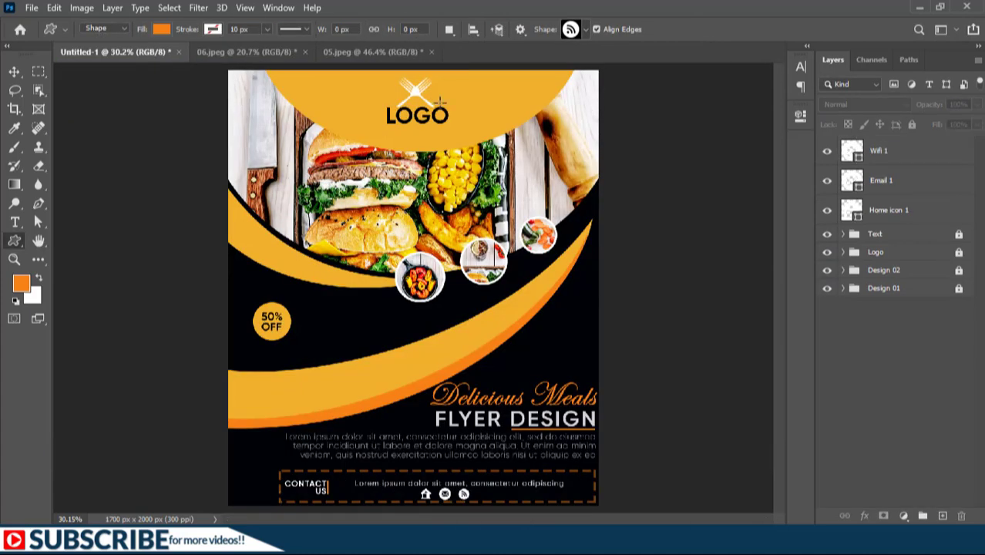
{"action": "left_click", "coordinate": [892, 207]}
{"action": "left_click", "coordinate": [891, 209]}
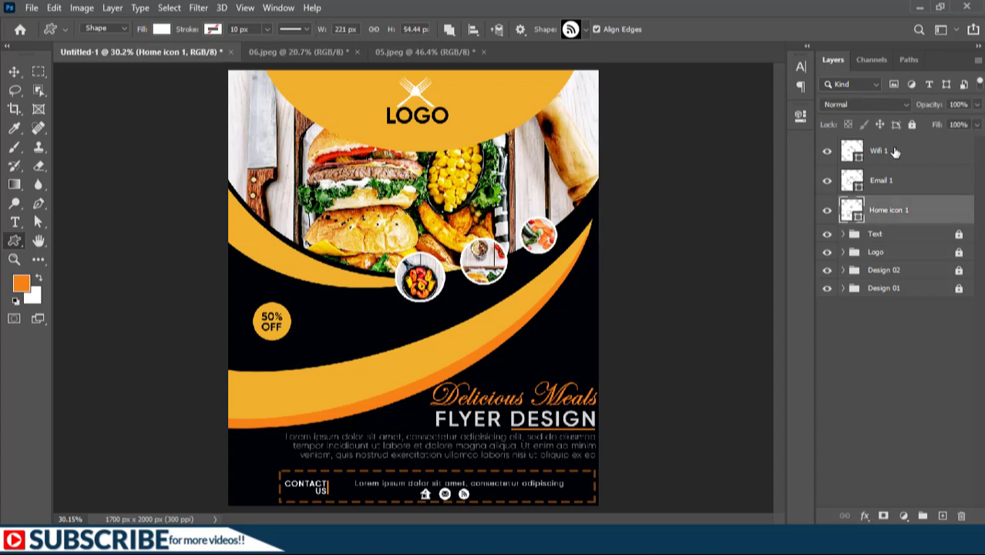
{"action": "left_click", "coordinate": [894, 151], "text": "shift"}
{"action": "key", "text": "ctrl+g"}
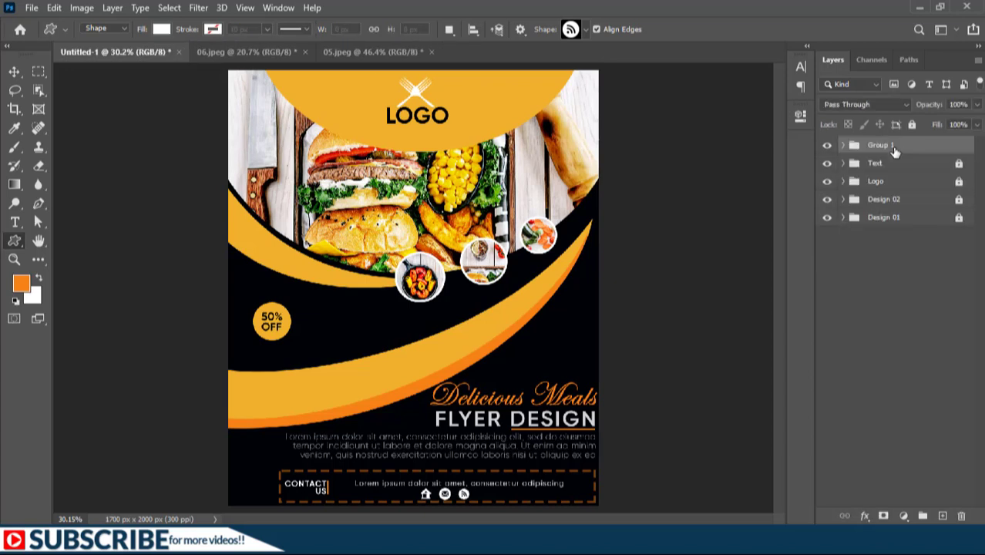
Rename the new group to "Icons"
{"action": "double_click", "coordinate": [883, 146]}
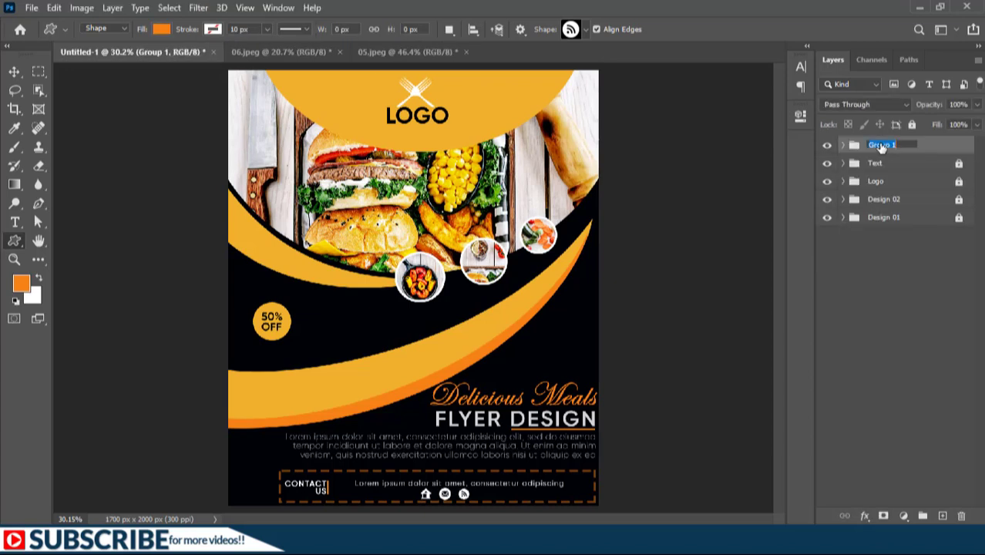
{"action": "type", "text": "Icons"}
{"action": "key", "text": "Return"}
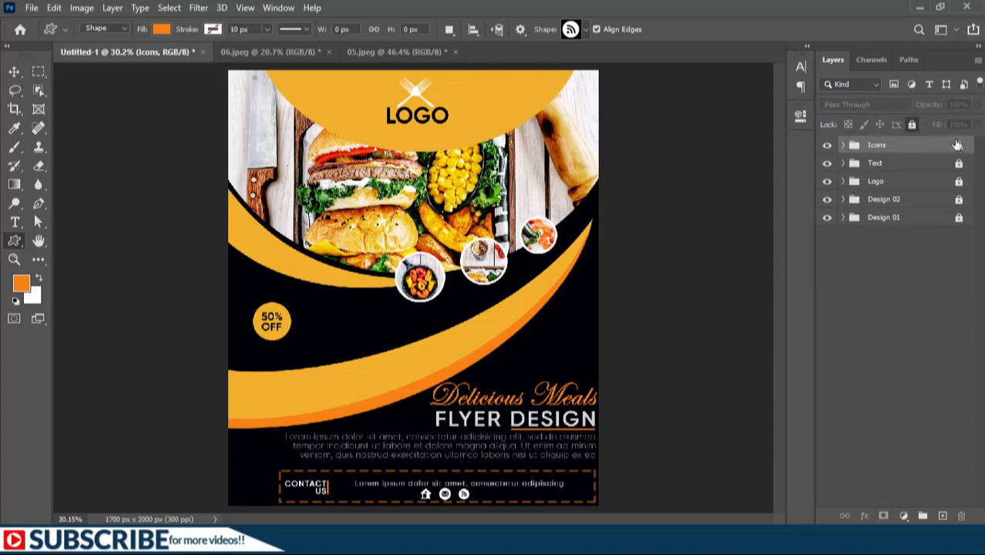
Lock the Icons group and lower the opacity of the top ellipse layer inside the Design 01 group
{"action": "left_click", "coordinate": [957, 145]}
{"action": "left_click", "coordinate": [928, 162]}
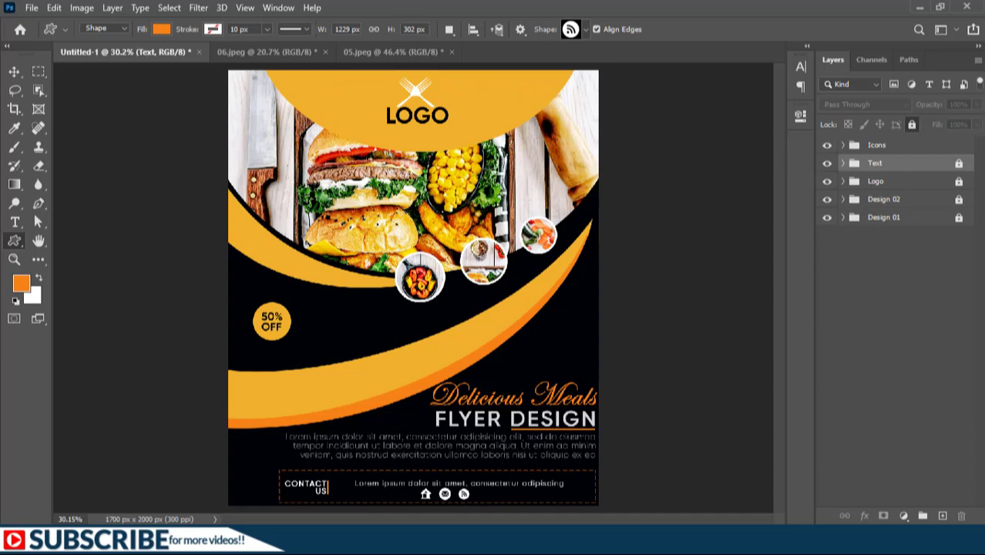
{"action": "left_click", "coordinate": [883, 217]}
{"action": "left_click", "coordinate": [844, 218]}
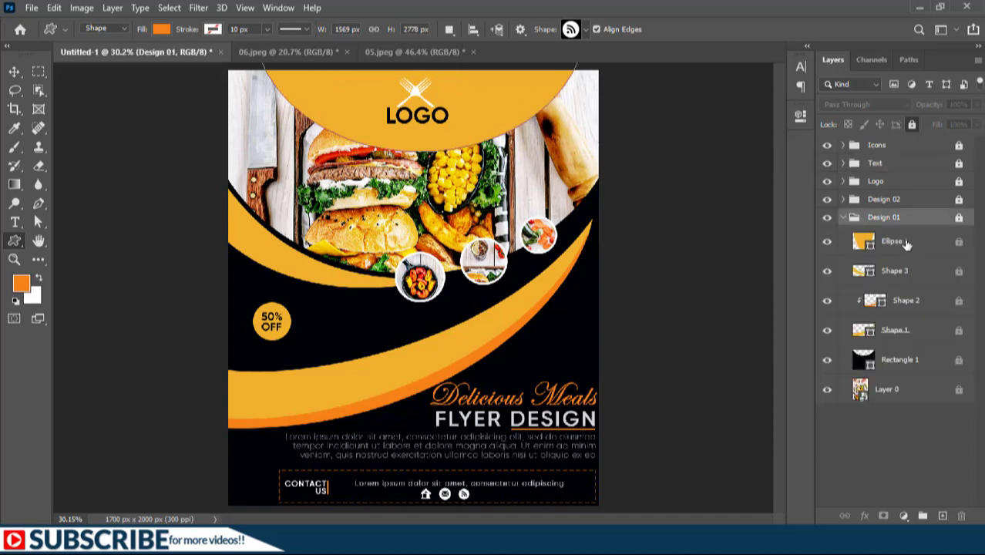
{"action": "left_click", "coordinate": [906, 243]}
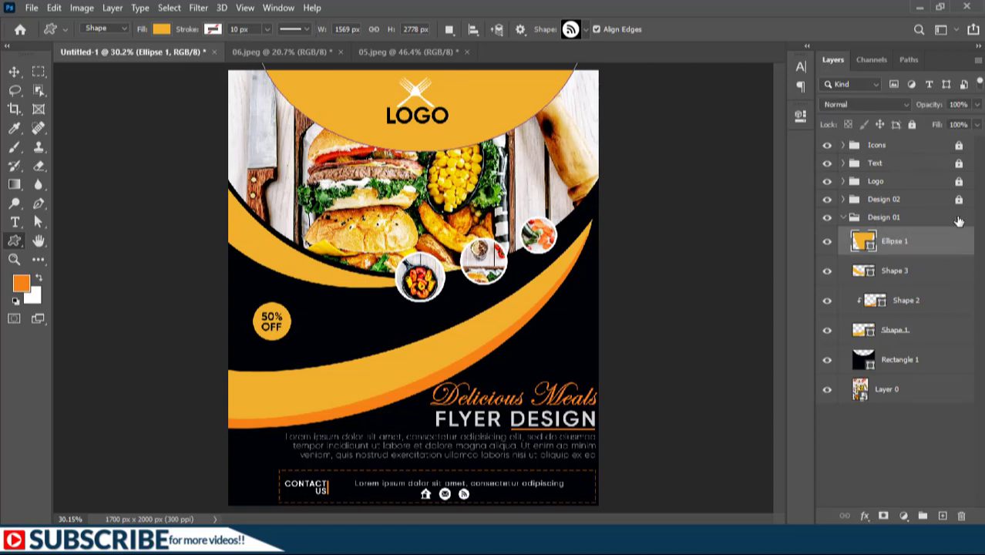
{"action": "left_click_drag", "start_coordinate": [936, 110], "coordinate": [911, 111]}
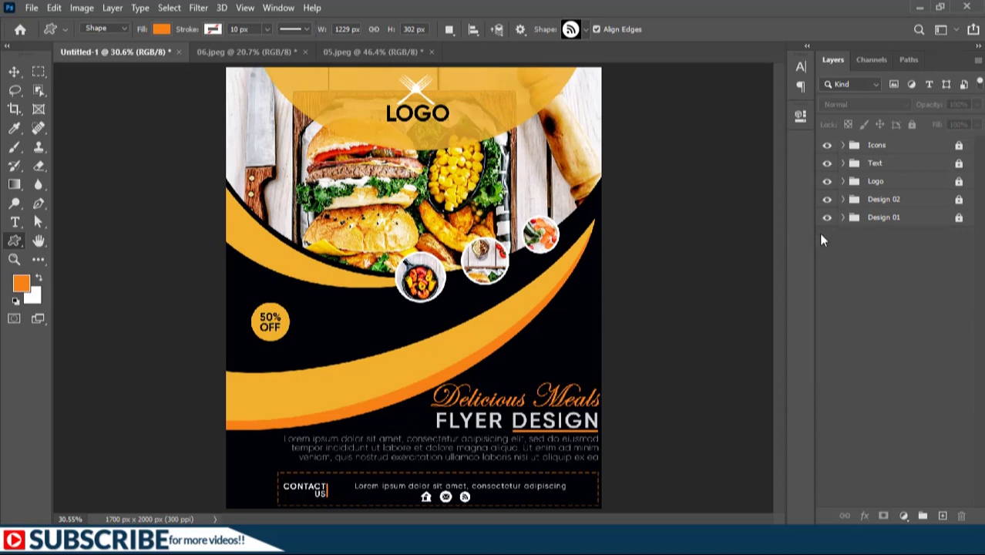
Open the 50% OFF smart object in Design 02 and change its text's font style to Gilroy Black
{"action": "left_click", "coordinate": [836, 219]}
{"action": "left_click", "coordinate": [844, 199]}
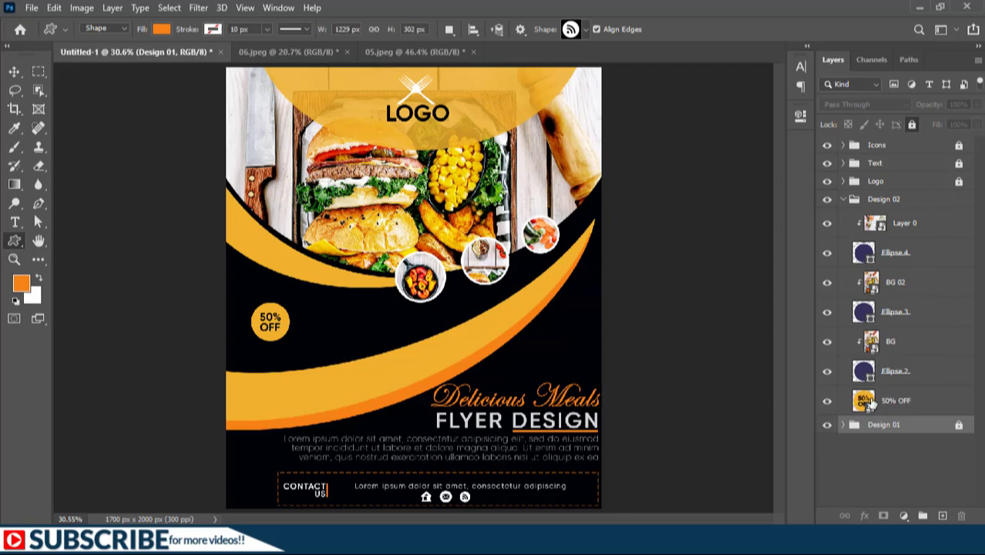
{"action": "double_click", "coordinate": [864, 402]}
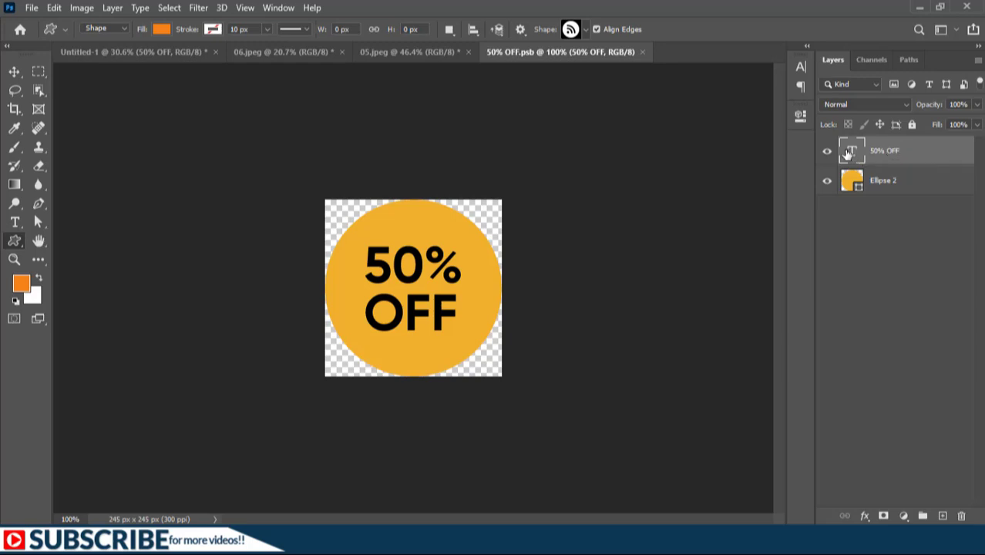
{"action": "double_click", "coordinate": [851, 152]}
{"action": "left_click", "coordinate": [314, 29]}
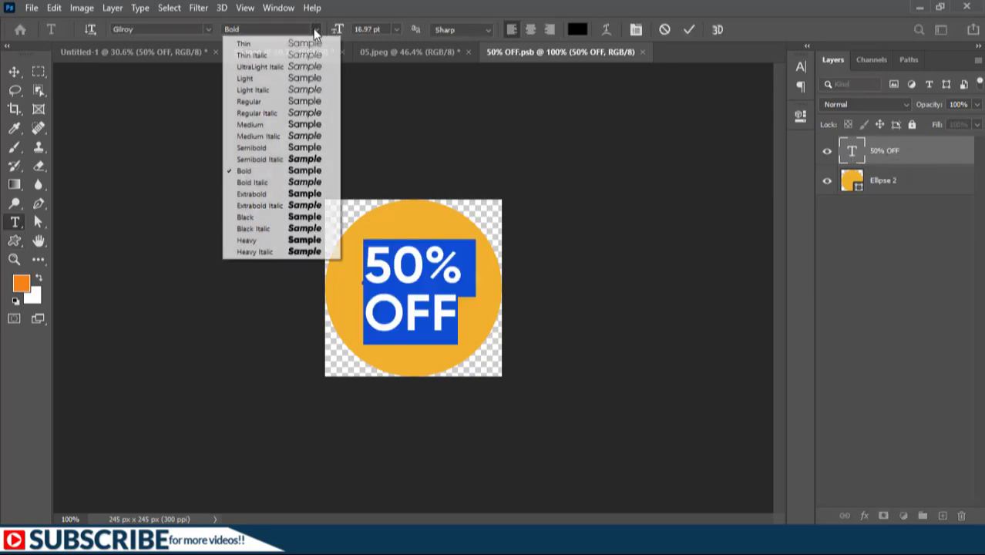
{"action": "left_click", "coordinate": [260, 217]}
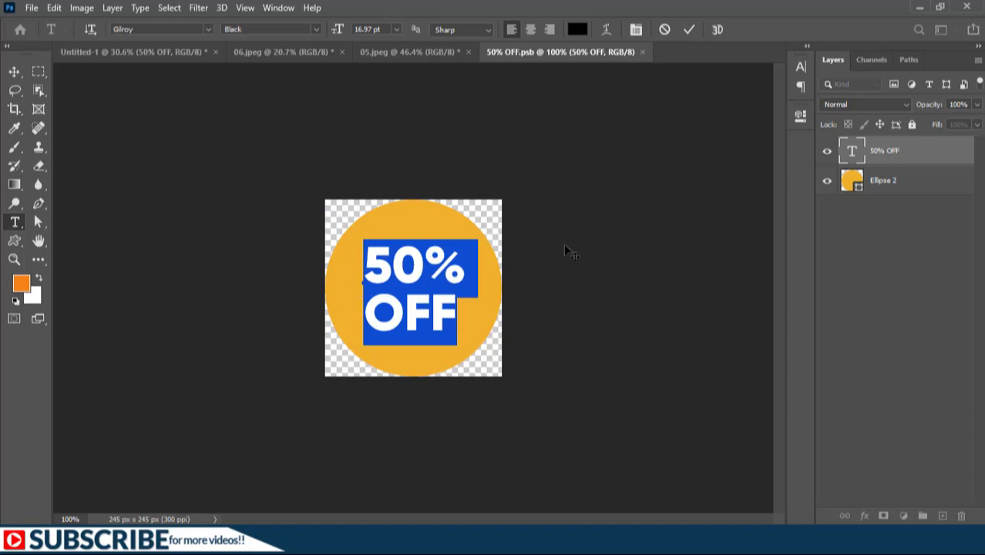
{"action": "left_click", "coordinate": [689, 29]}
Save the 50% OFF smart object and close its document to return to the flyer
{"action": "key", "text": "u"}
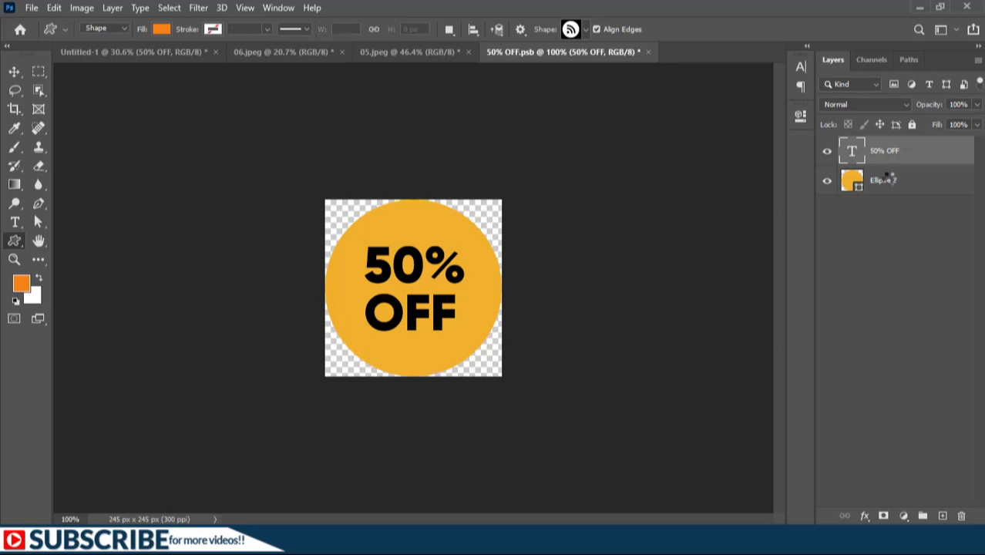
{"action": "key", "text": "ctrl+s"}
{"action": "left_click", "coordinate": [642, 51]}
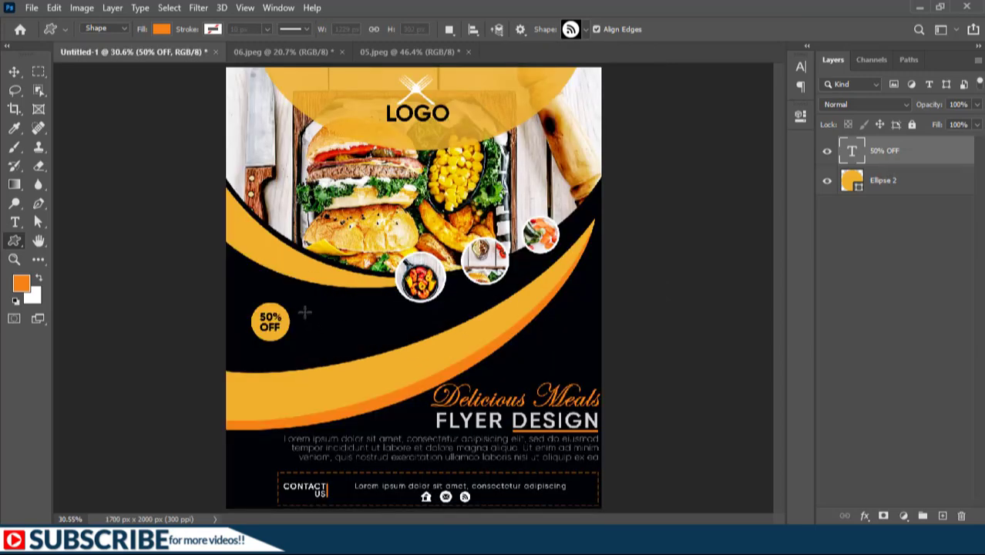